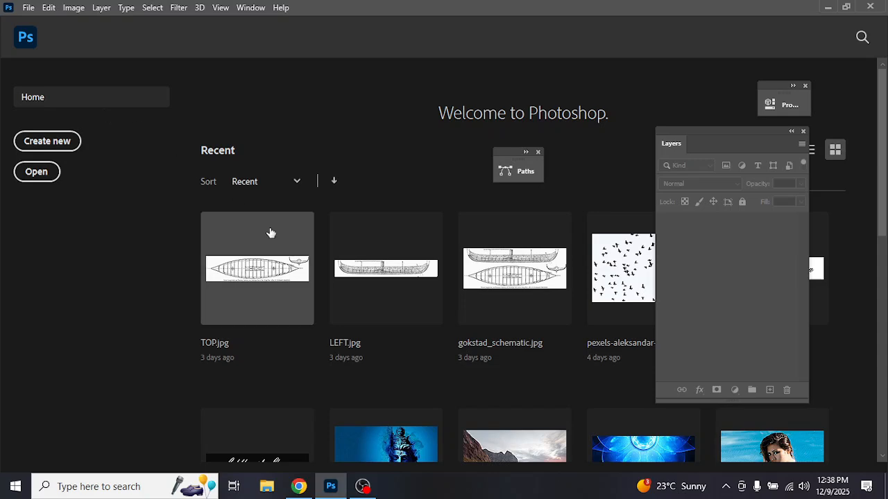
- Open the recent baby-in-Santa-hat photo "3-Point Color Correction - Sample Image - PiXimperfect.jpg" and unlock its Background layer
{"action": "scroll", "coordinate": [270, 233], "scroll_direction": "down", "scroll_amount": 4}
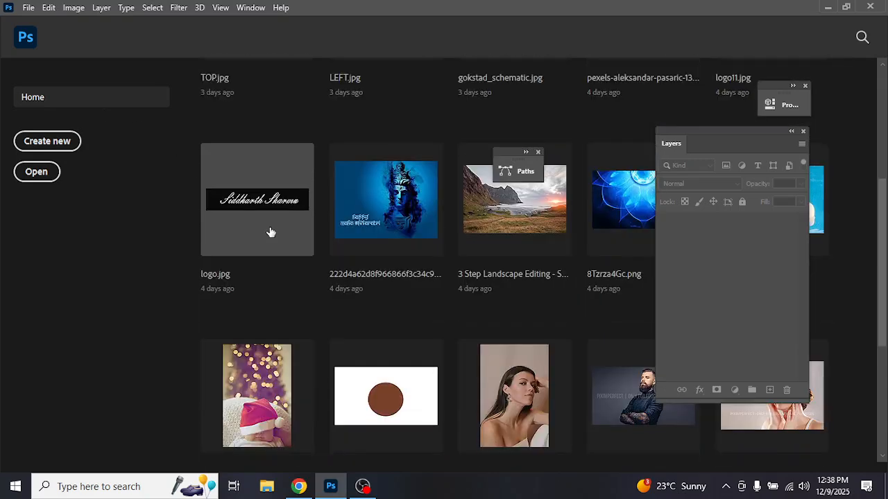
{"action": "scroll", "coordinate": [270, 234], "scroll_direction": "down", "scroll_amount": 1}
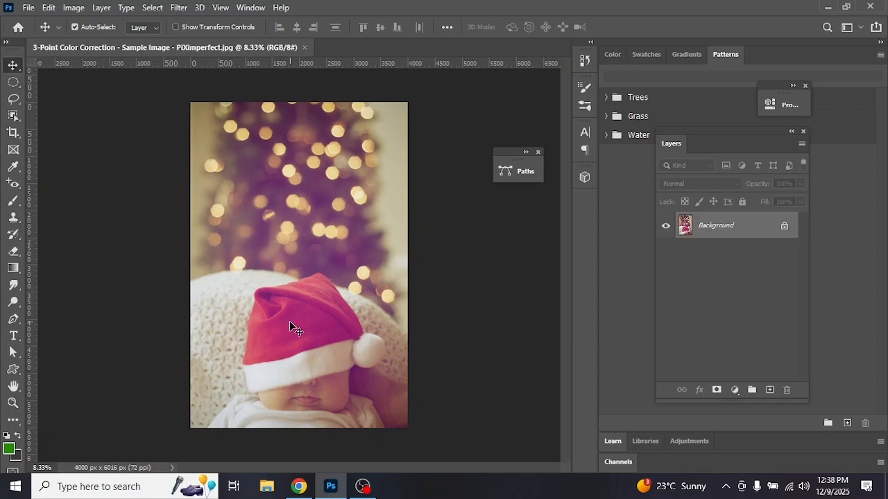
{"action": "left_click", "coordinate": [784, 228]}
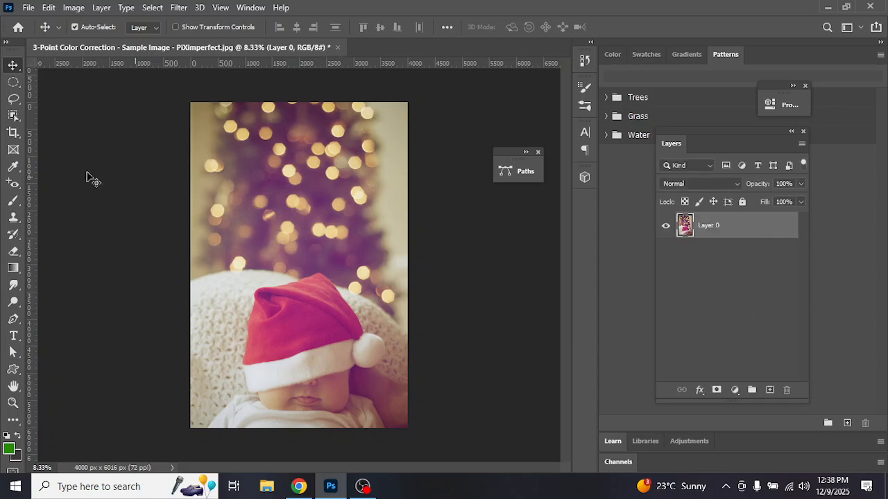
- Select the red fabric of the Santa hat with a freehand Lasso outline
{"action": "left_click", "coordinate": [15, 102]}
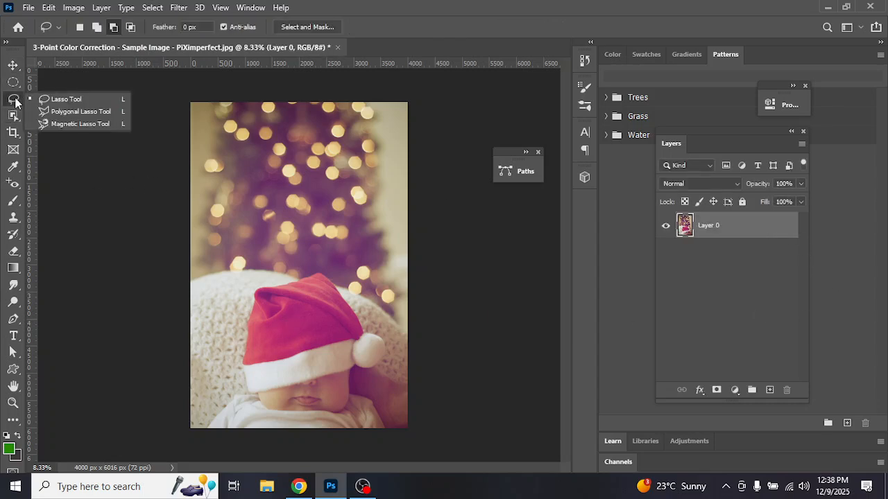
{"action": "left_click", "coordinate": [91, 102]}
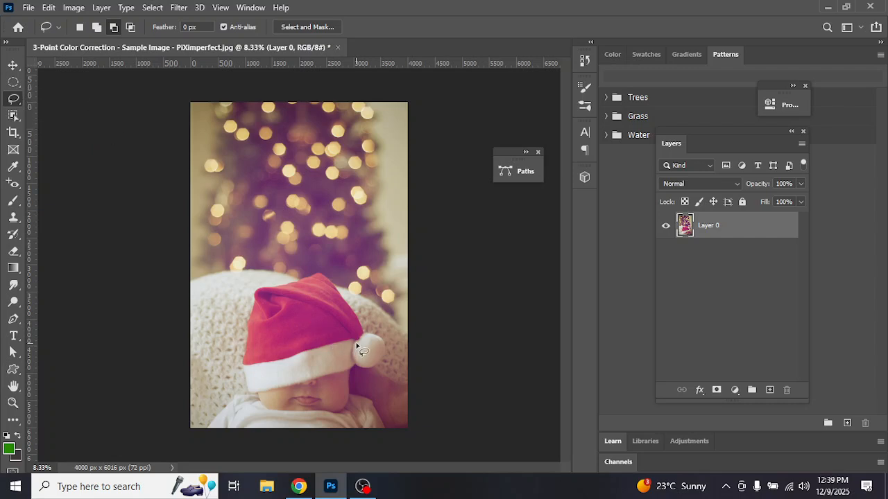
{"action": "mouse_move", "coordinate": [339, 343]}
{"action": "left_mouse_down"}
{"action": "mouse_move", "coordinate": [248, 370]}
{"action": "mouse_move", "coordinate": [248, 352]}
{"action": "left_mouse_up"}
{"action": "mouse_move", "coordinate": [253, 305]}
{"action": "left_mouse_down"}
{"action": "mouse_move", "coordinate": [255, 293]}
{"action": "mouse_move", "coordinate": [322, 273]}
{"action": "mouse_move", "coordinate": [354, 312]}
{"action": "mouse_move", "coordinate": [358, 344]}
{"action": "mouse_move", "coordinate": [247, 364]}
{"action": "left_mouse_up"}
{"action": "left_click", "coordinate": [284, 335]}
{"action": "mouse_move", "coordinate": [351, 338]}
{"action": "left_mouse_down"}
{"action": "mouse_move", "coordinate": [360, 336]}
{"action": "mouse_move", "coordinate": [258, 369]}
{"action": "mouse_move", "coordinate": [244, 368]}
{"action": "mouse_move", "coordinate": [246, 346]}
{"action": "left_mouse_up"}
{"action": "mouse_move", "coordinate": [252, 316]}
{"action": "left_mouse_down"}
{"action": "mouse_move", "coordinate": [261, 289]}
{"action": "mouse_move", "coordinate": [311, 276]}
{"action": "mouse_move", "coordinate": [332, 286]}
{"action": "mouse_move", "coordinate": [366, 338]}
{"action": "left_mouse_up"}
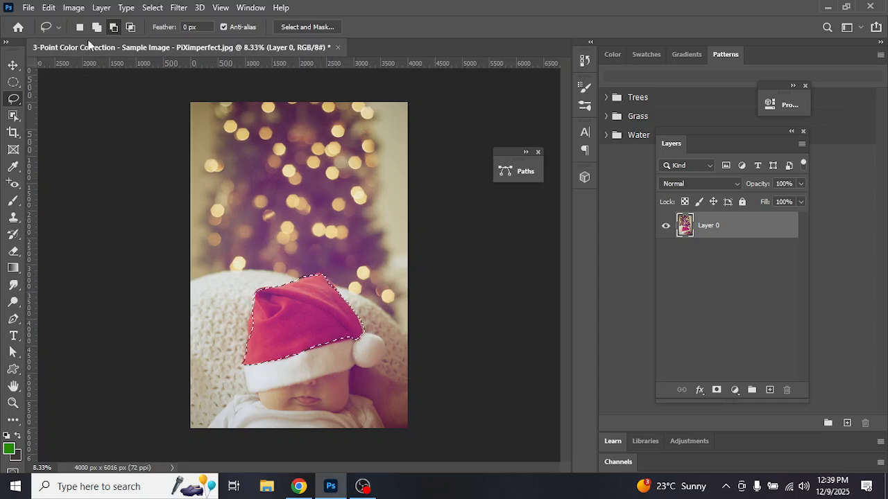
- Add a small area beside the hat's right edge to the selection, subtract it again, and deselect everything
{"action": "left_click", "coordinate": [100, 28]}
{"action": "mouse_move", "coordinate": [368, 334]}
{"action": "left_mouse_down"}
{"action": "mouse_move", "coordinate": [353, 302]}
{"action": "mouse_move", "coordinate": [370, 345]}
{"action": "mouse_move", "coordinate": [366, 339]}
{"action": "left_mouse_up"}
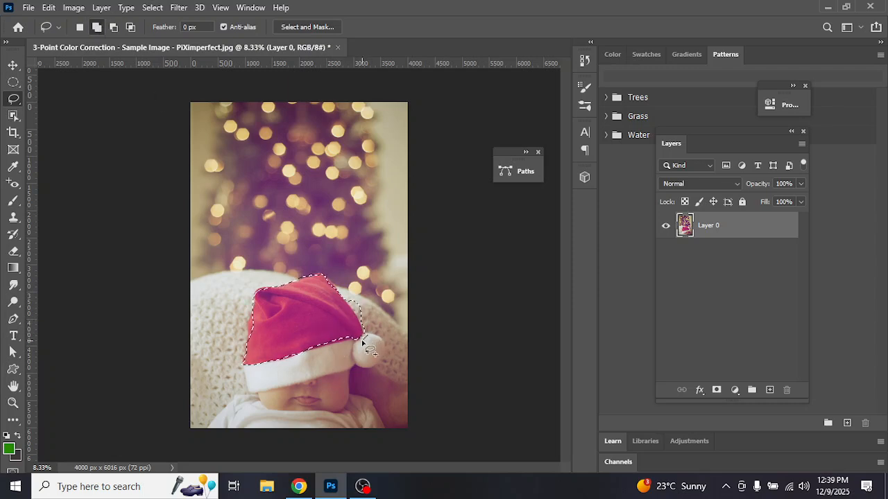
{"action": "left_click", "coordinate": [114, 27]}
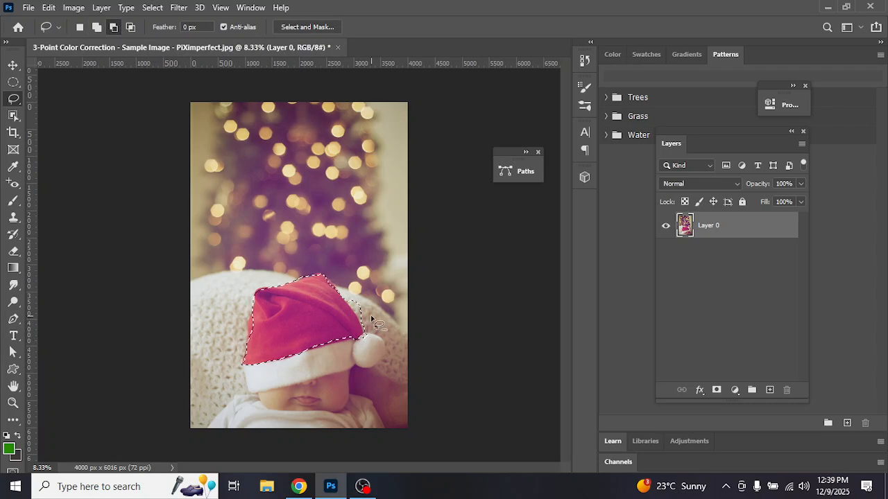
{"action": "mouse_move", "coordinate": [367, 340]}
{"action": "left_mouse_down"}
{"action": "mouse_move", "coordinate": [375, 348]}
{"action": "mouse_move", "coordinate": [345, 287]}
{"action": "mouse_move", "coordinate": [375, 317]}
{"action": "mouse_move", "coordinate": [375, 352]}
{"action": "left_mouse_up"}
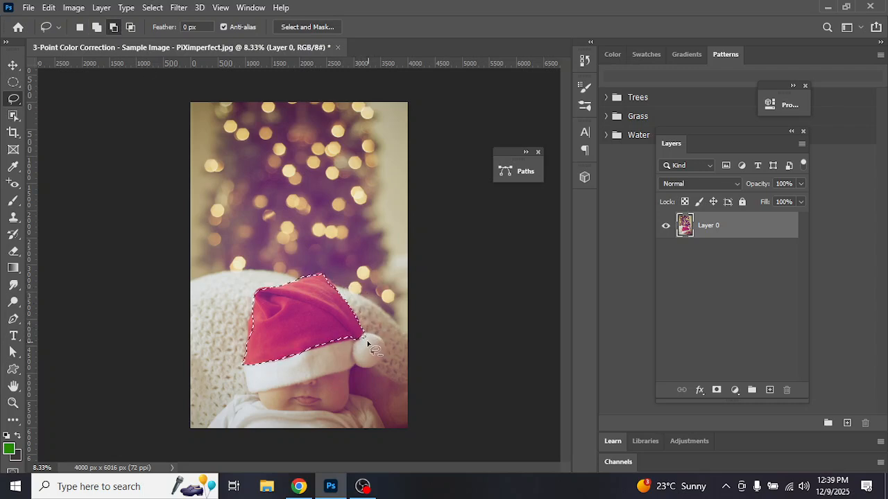
{"action": "left_click", "coordinate": [64, 242], "text": "ctrl"}
{"action": "key", "text": "ctrl+d"}
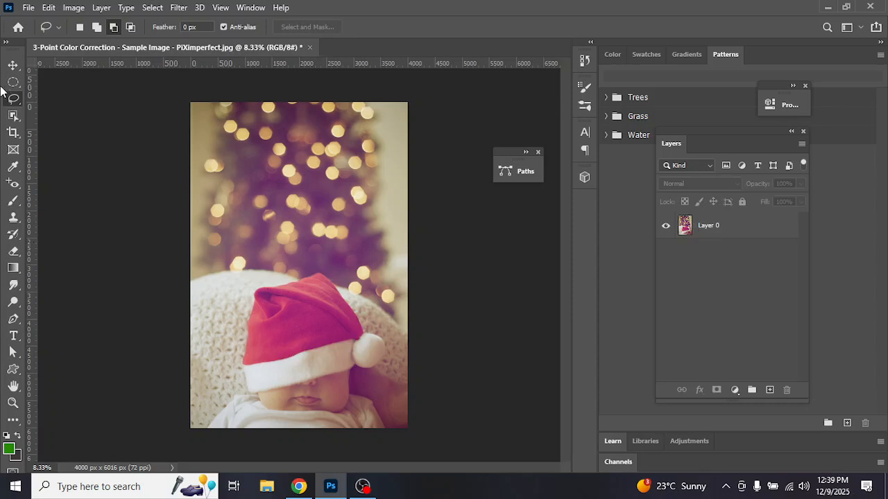
- Draw a straight-sided Polygonal Lasso outline over the blurred tree lights and clear it
{"action": "right_click", "coordinate": [15, 99]}
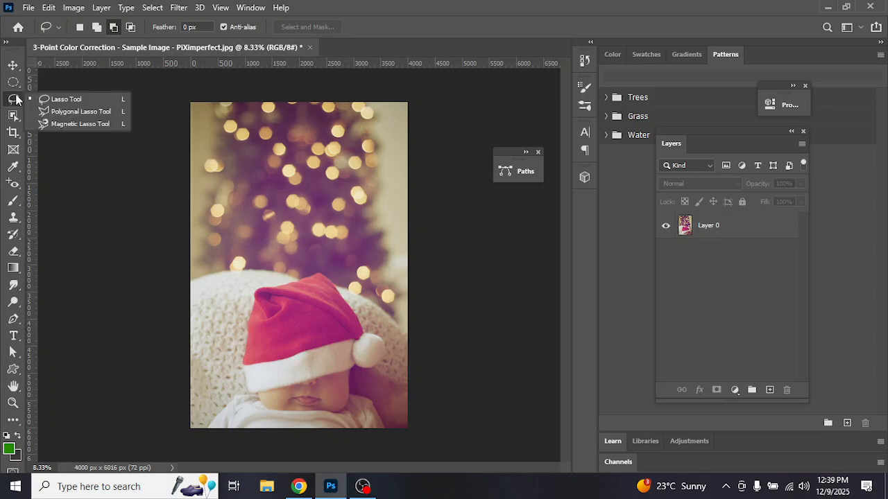
{"action": "left_click", "coordinate": [80, 112]}
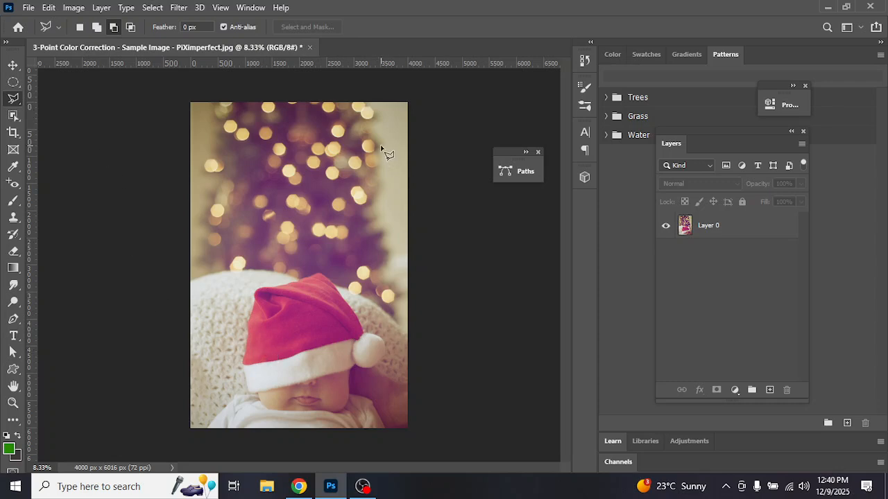
{"action": "left_click", "coordinate": [351, 142]}
{"action": "left_click", "coordinate": [218, 250]}
{"action": "left_click", "coordinate": [280, 295]}
{"action": "left_click", "coordinate": [345, 260]}
{"action": "left_click", "coordinate": [381, 225]}
{"action": "left_click", "coordinate": [384, 165]}
{"action": "left_click", "coordinate": [349, 143]}
{"action": "key", "text": "ctrl+d"}
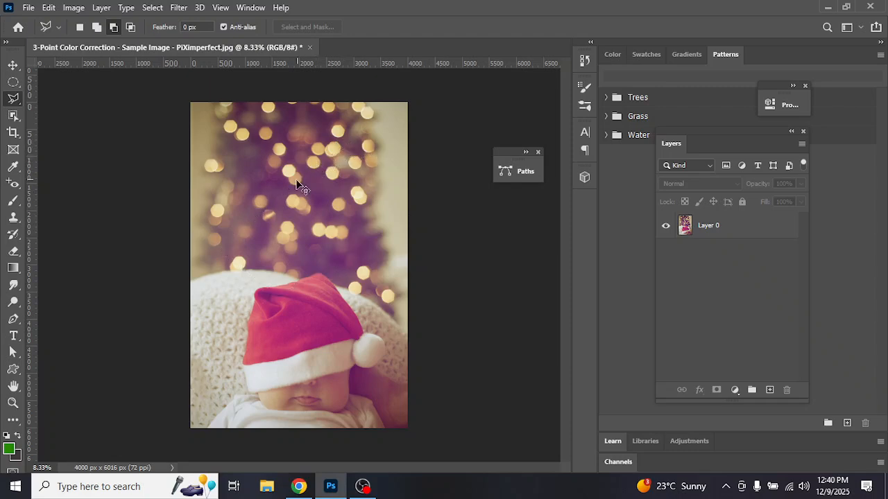
- Select the hat's red fabric by tracing a closed Polygonal Lasso outline around its edge
{"action": "left_click", "coordinate": [289, 324]}
{"action": "left_click", "coordinate": [289, 321]}
{"action": "left_click", "coordinate": [289, 321]}
{"action": "left_click_drag", "start_coordinate": [299, 301], "coordinate": [352, 202]}
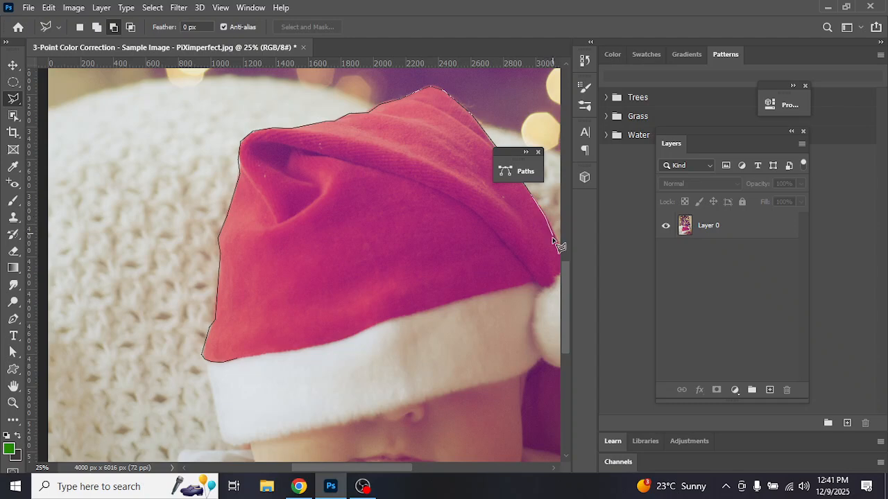
{"action": "left_click_drag", "start_coordinate": [545, 234], "coordinate": [476, 204]}
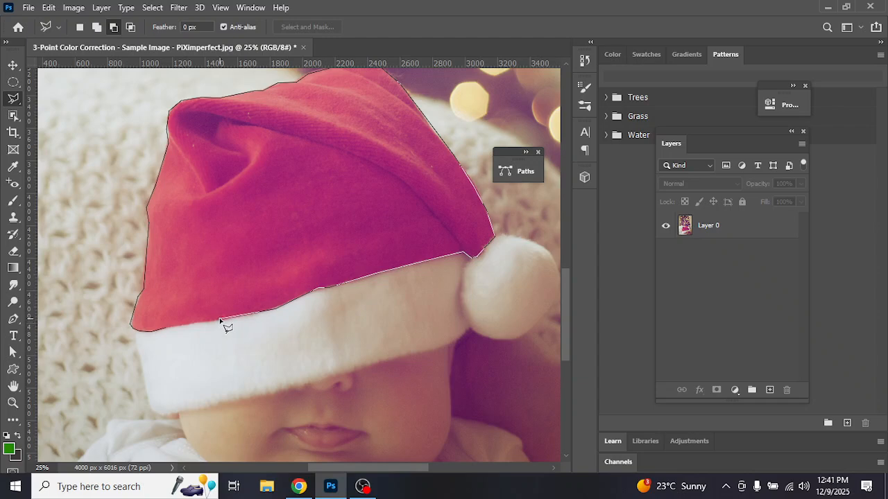
{"action": "left_click", "coordinate": [170, 331]}
- Copy the selected red fabric to a new layer and check the cutout by temporarily hiding Layer 0
{"action": "key", "text": "z"}
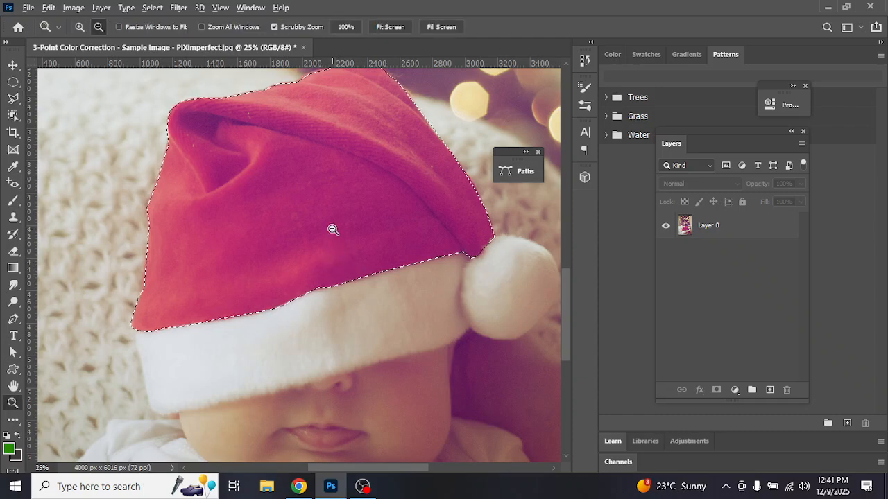
{"action": "left_click", "coordinate": [333, 229], "text": "alt"}
{"action": "left_click", "coordinate": [333, 229], "text": "alt"}
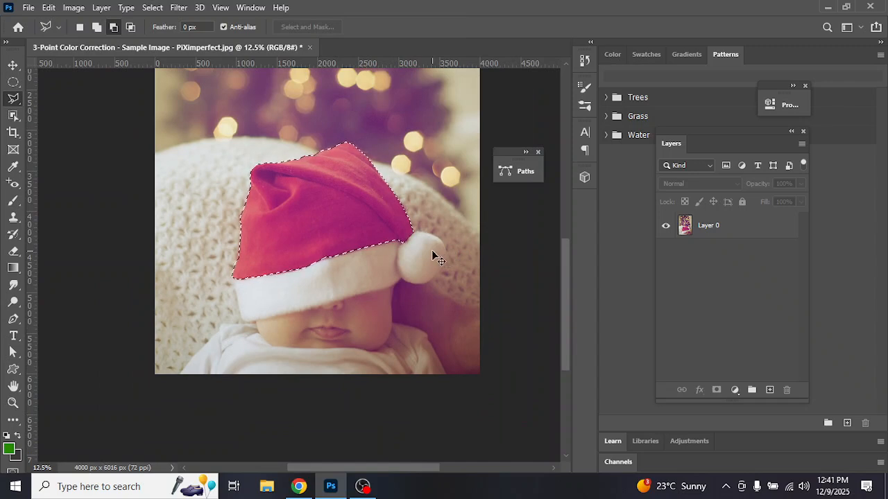
{"action": "left_click", "coordinate": [697, 228]}
{"action": "key", "text": "ctrl+j"}
{"action": "left_click", "coordinate": [667, 254]}
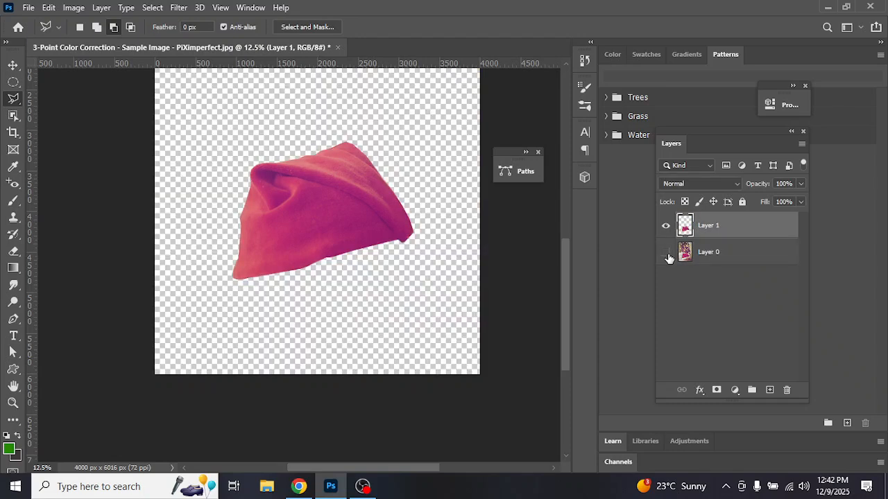
{"action": "left_click", "coordinate": [667, 254]}
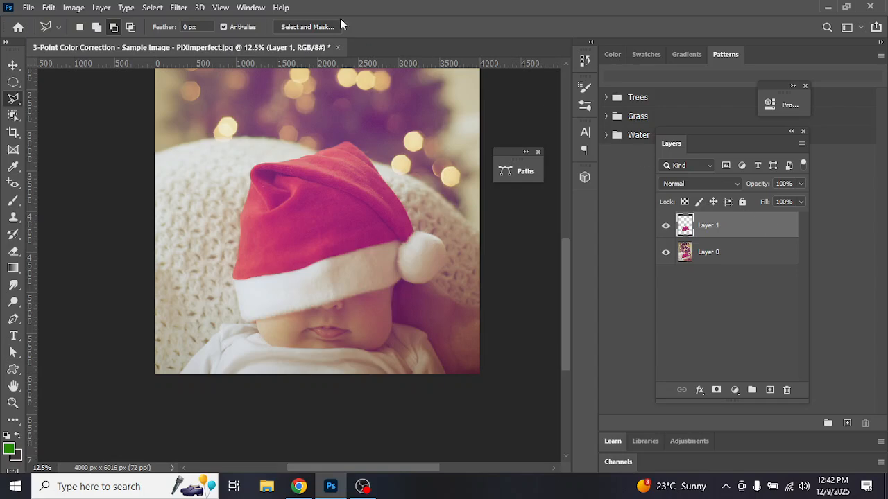
- Preview a Hue/Saturation hue of -147 on the hat copy, cancel the adjustment, and delete the copied layer
{"action": "left_click", "coordinate": [73, 8]}
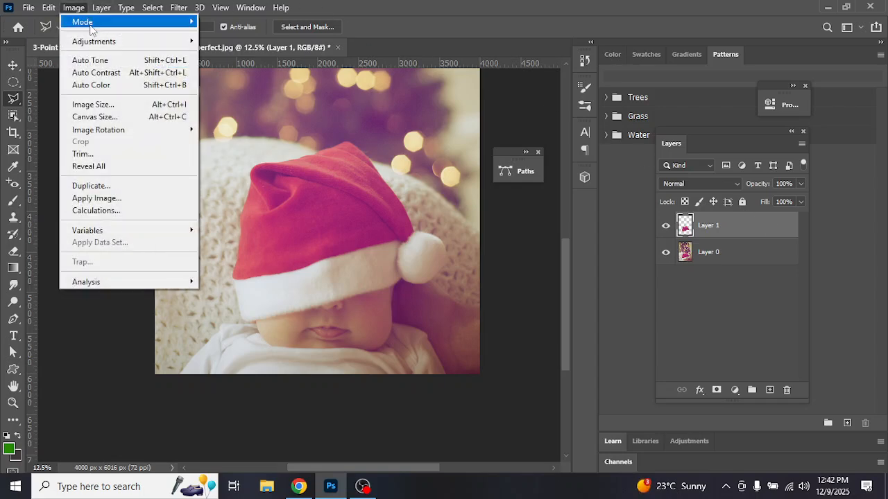
{"action": "mouse_move", "coordinate": [100, 43]}
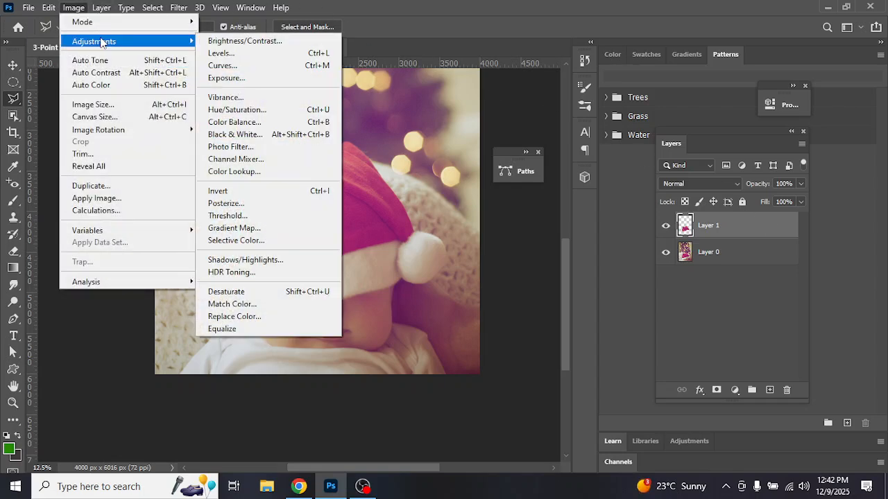
{"action": "left_click", "coordinate": [264, 111]}
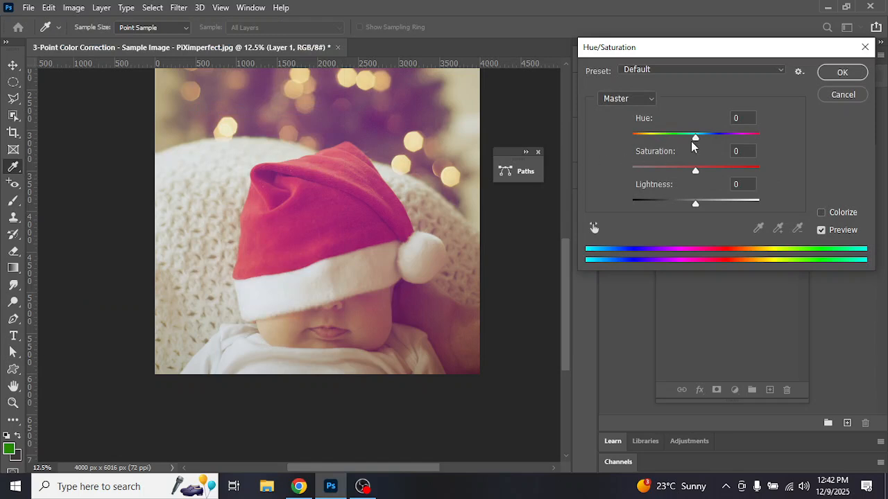
{"action": "left_click_drag", "start_coordinate": [696, 140], "coordinate": [642, 153]}
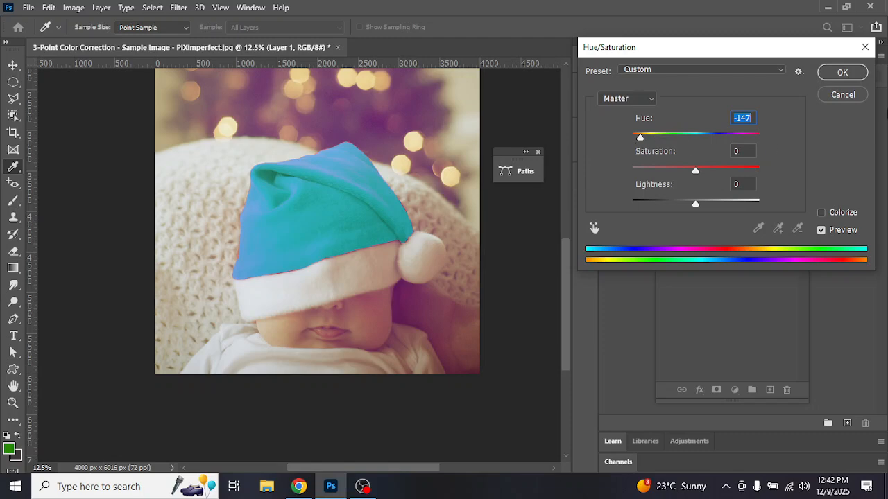
{"action": "left_click", "coordinate": [842, 95]}
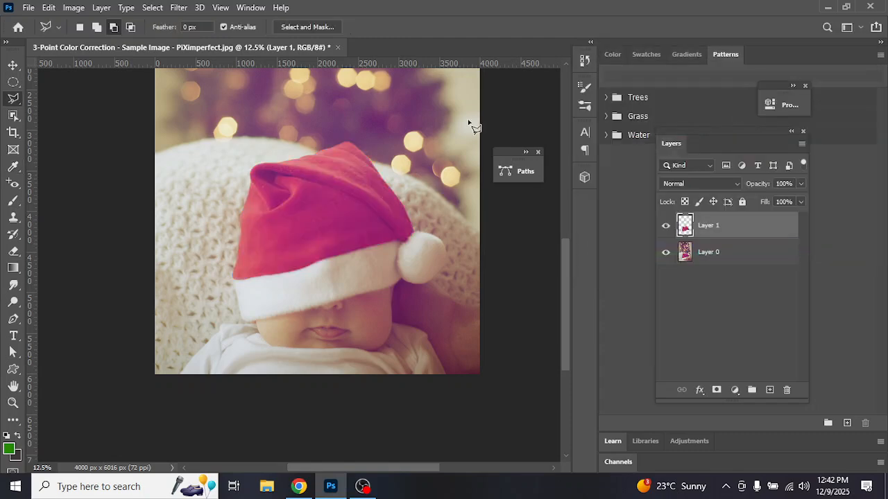
{"action": "left_click", "coordinate": [786, 390]}
- Start a Magnetic Lasso outline at the red fabric's lower-left corner and trace up its left edge, removing stray anchor points
{"action": "right_click", "coordinate": [17, 104]}
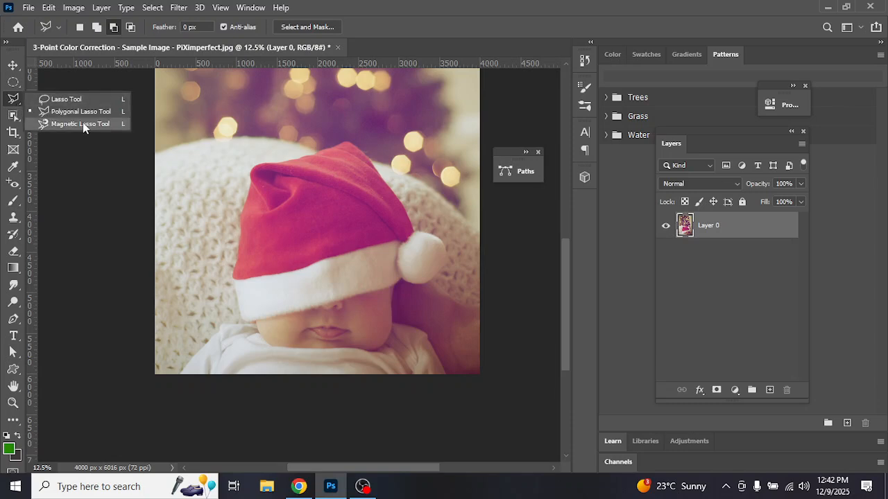
{"action": "left_click", "coordinate": [82, 123]}
{"action": "key", "text": "z"}
{"action": "left_click", "coordinate": [239, 271]}
{"action": "left_click", "coordinate": [239, 271]}
{"action": "left_click", "coordinate": [238, 271]}
{"action": "left_click", "coordinate": [238, 270]}
{"action": "key", "text": "l"}
{"action": "left_click", "coordinate": [221, 290]}
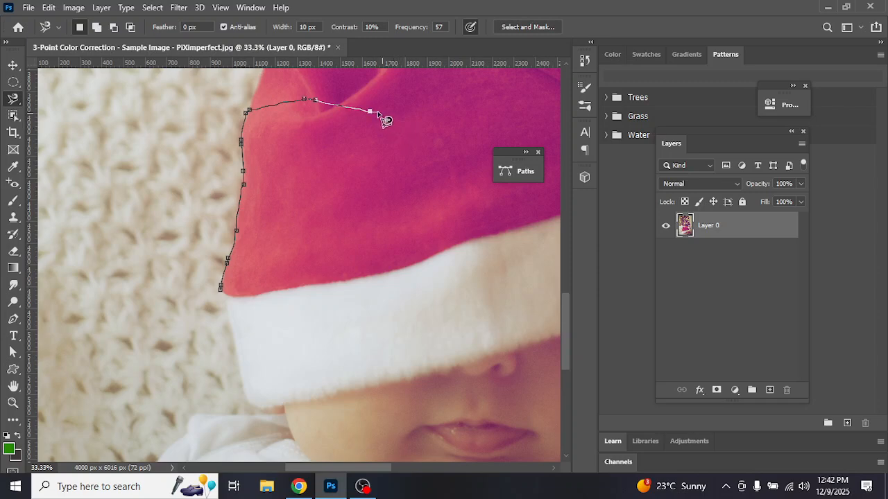
{"action": "key", "text": "BackSpace"}
{"action": "key", "text": "BackSpace"}
- Continue the Magnetic Lasso outline around the hat's top, right side and white brim, correcting misplaced anchors, and close it at the start
{"action": "key", "text": "space"}
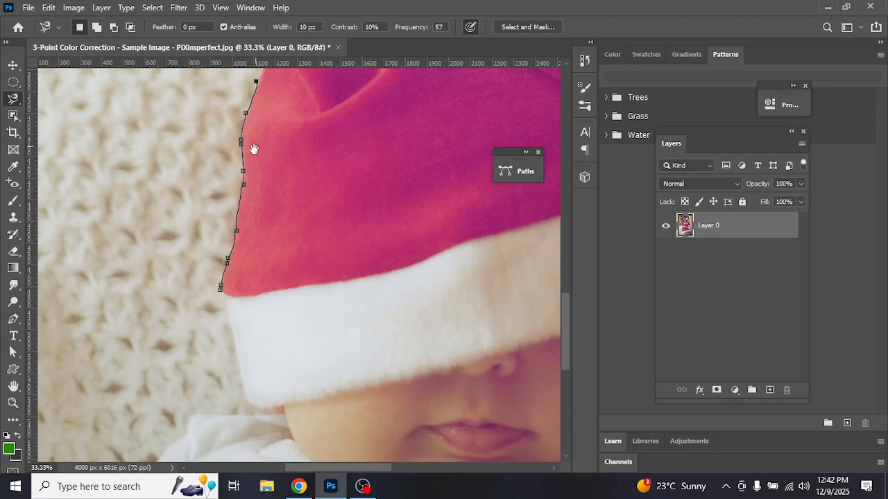
{"action": "left_click_drag", "start_coordinate": [271, 136], "coordinate": [243, 319]}
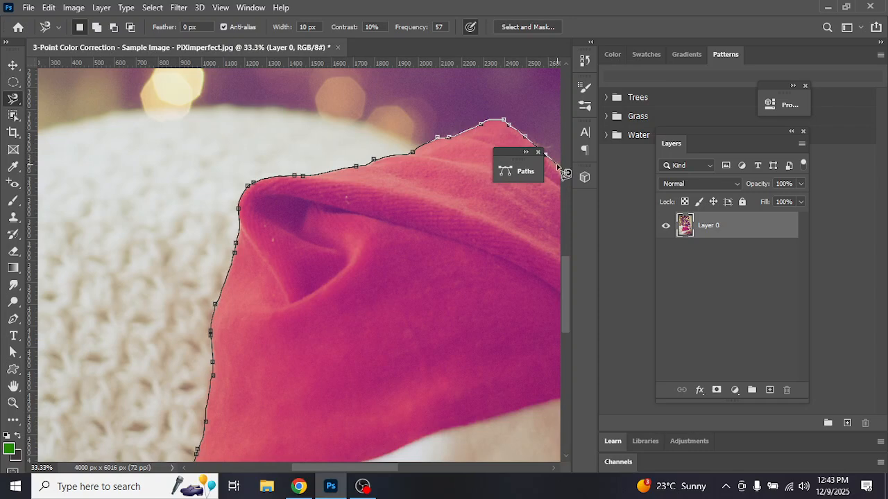
{"action": "mouse_move", "coordinate": [560, 167]}
{"action": "left_mouse_down"}
{"action": "mouse_move", "coordinate": [507, 138]}
{"action": "mouse_move", "coordinate": [349, 113]}
{"action": "mouse_move", "coordinate": [331, 102]}
{"action": "left_mouse_up"}
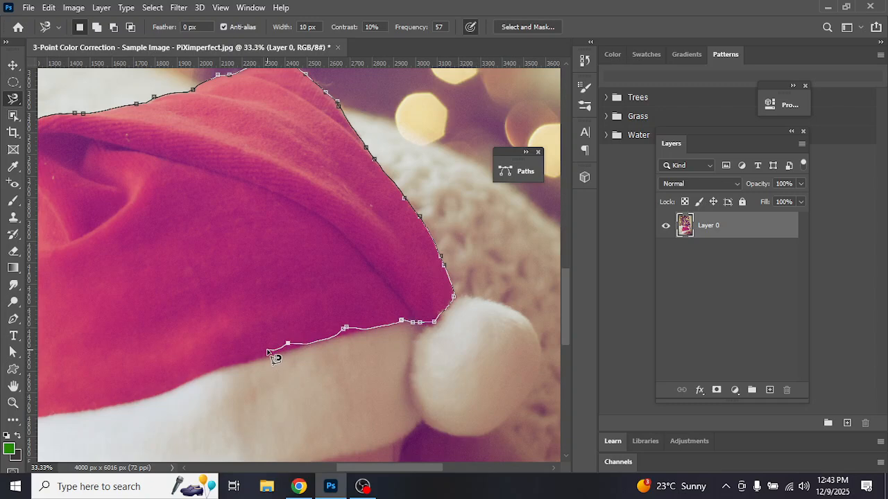
{"action": "key", "text": "BackSpace"}
{"action": "key", "text": "BackSpace"}
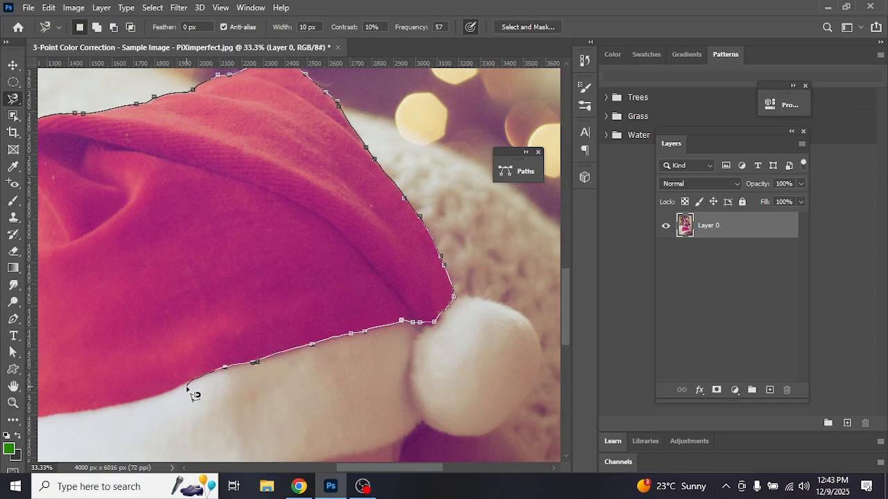
{"action": "key", "text": "space"}
{"action": "left_click_drag", "start_coordinate": [176, 389], "coordinate": [401, 307]}
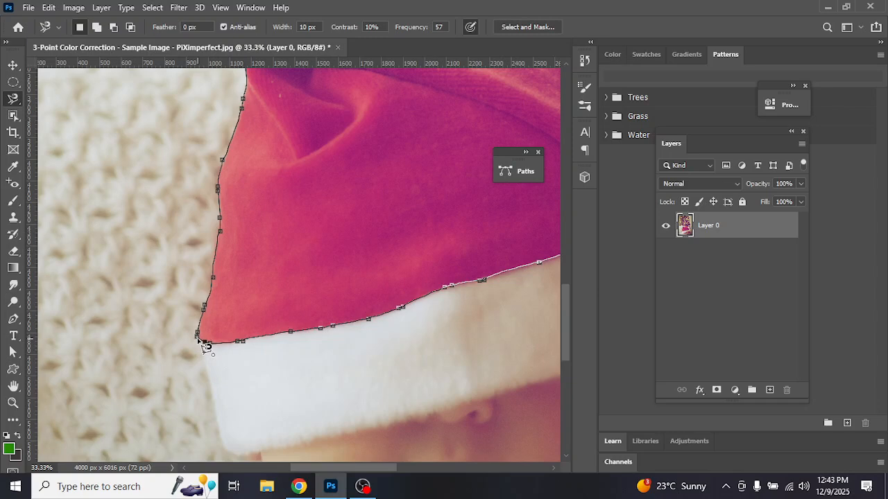
{"action": "left_click", "coordinate": [199, 341]}
- Copy the selected red fabric to a new layer and hide Layer 0 to isolate the cutout
{"action": "key", "text": "z"}
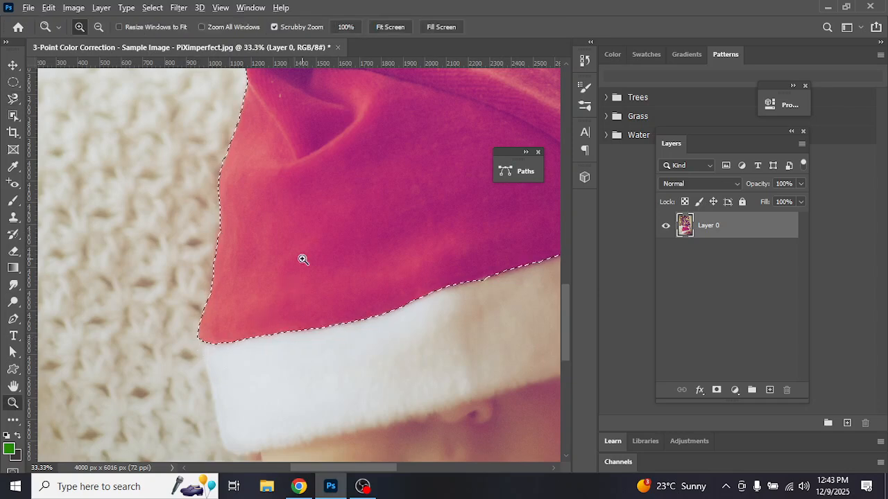
{"action": "left_click", "coordinate": [302, 259], "text": "alt"}
{"action": "left_click_drag", "start_coordinate": [354, 218], "coordinate": [265, 242]}
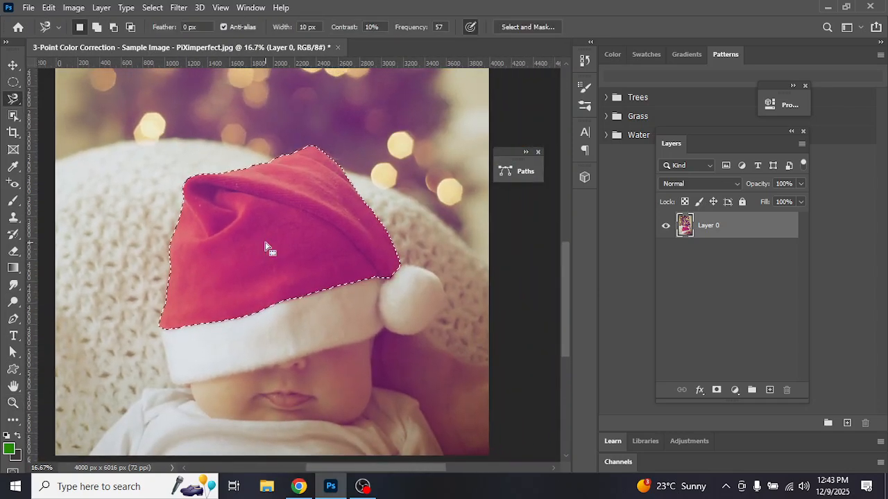
{"action": "key", "text": "ctrl+j"}
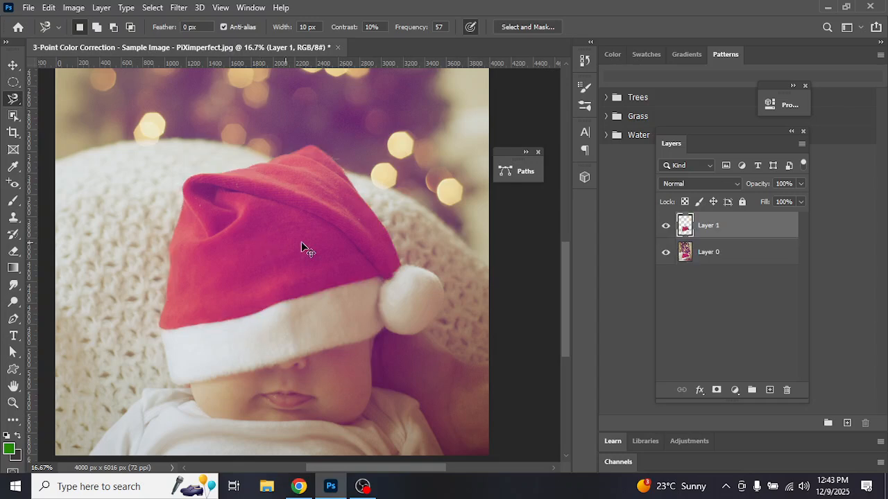
{"action": "left_click", "coordinate": [665, 254]}
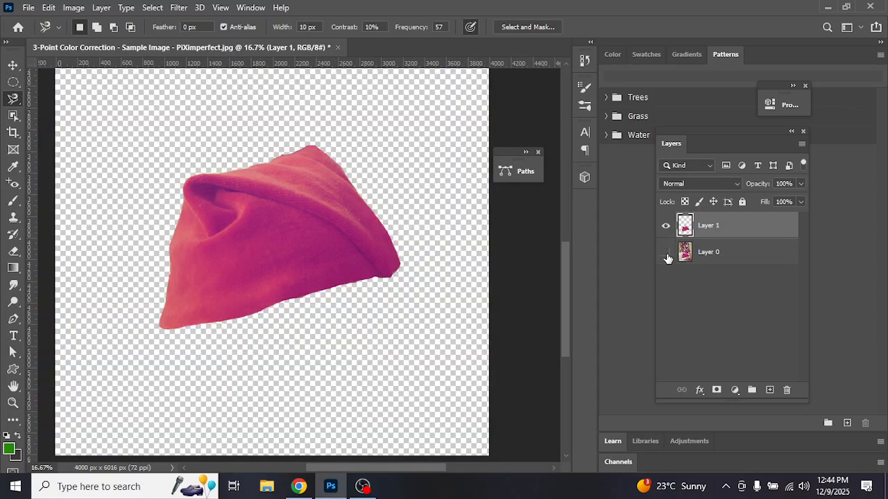
- Show Layer 0, preview Hue/Saturation at -45, -20 and lightness -6 on the hat copy, cancel, and delete the copied layer
{"action": "left_click", "coordinate": [666, 254]}
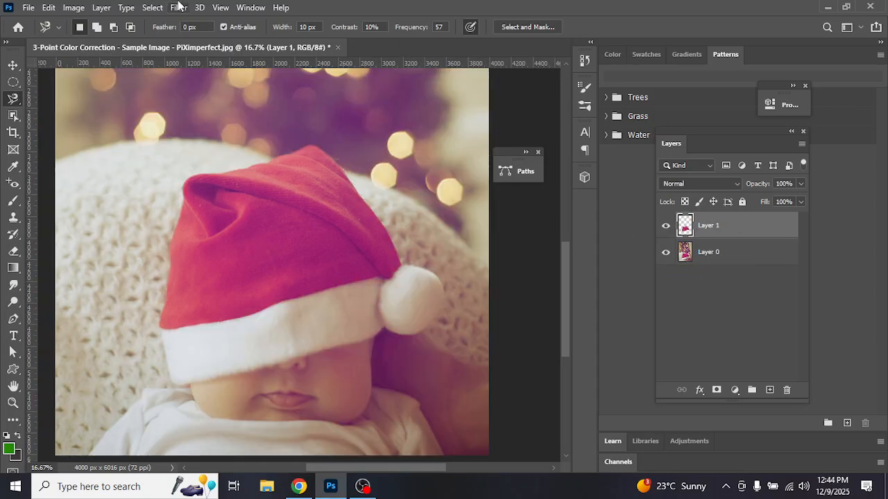
{"action": "left_click", "coordinate": [73, 7]}
{"action": "mouse_move", "coordinate": [148, 44]}
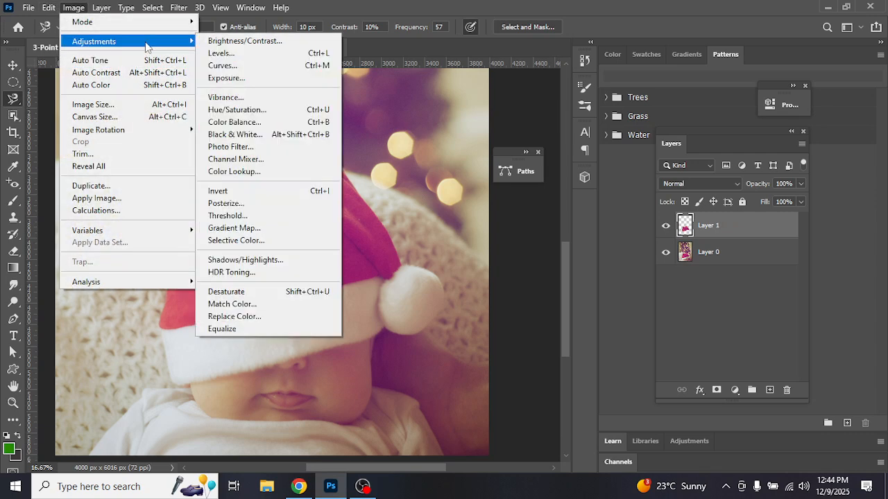
{"action": "left_click", "coordinate": [263, 109]}
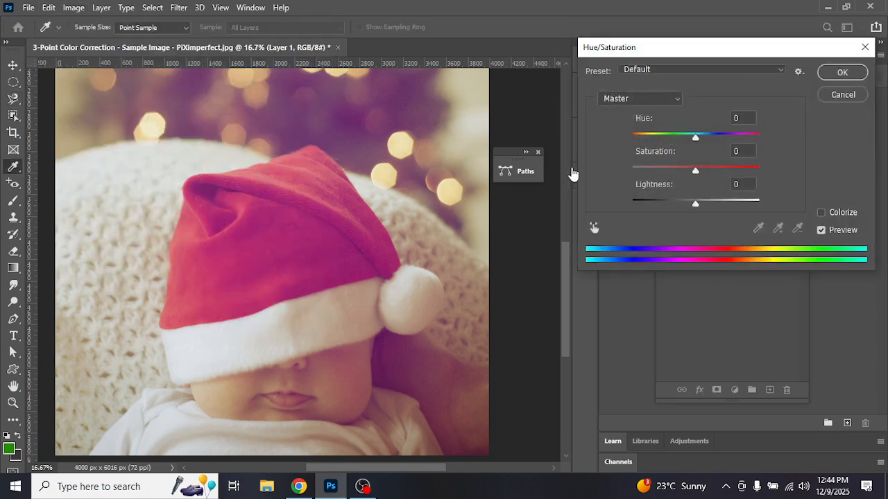
{"action": "left_click_drag", "start_coordinate": [695, 136], "coordinate": [666, 141]}
{"action": "mouse_move", "coordinate": [695, 171]}
{"action": "left_mouse_down"}
{"action": "mouse_move", "coordinate": [653, 178]}
{"action": "mouse_move", "coordinate": [724, 173]}
{"action": "mouse_move", "coordinate": [682, 173]}
{"action": "left_mouse_up"}
{"action": "mouse_move", "coordinate": [695, 204]}
{"action": "left_mouse_down"}
{"action": "mouse_move", "coordinate": [668, 204]}
{"action": "mouse_move", "coordinate": [705, 211]}
{"action": "mouse_move", "coordinate": [670, 206]}
{"action": "mouse_move", "coordinate": [691, 204]}
{"action": "left_mouse_up"}
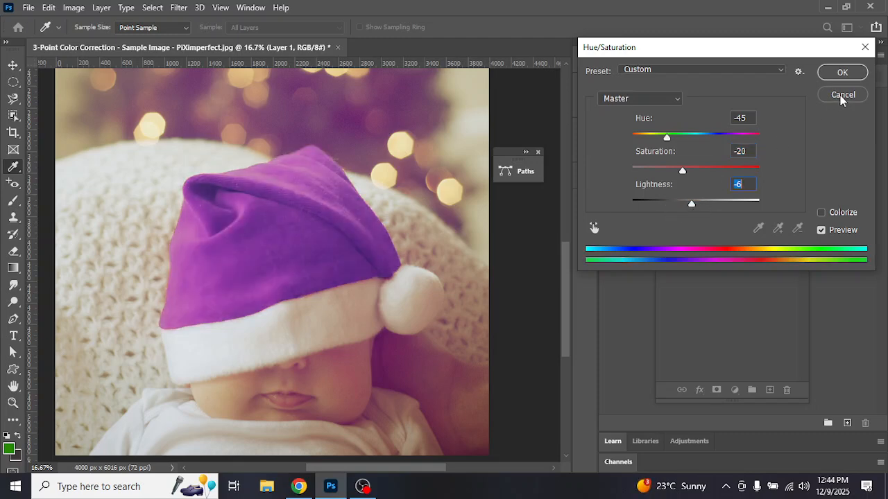
{"action": "left_click", "coordinate": [842, 95]}
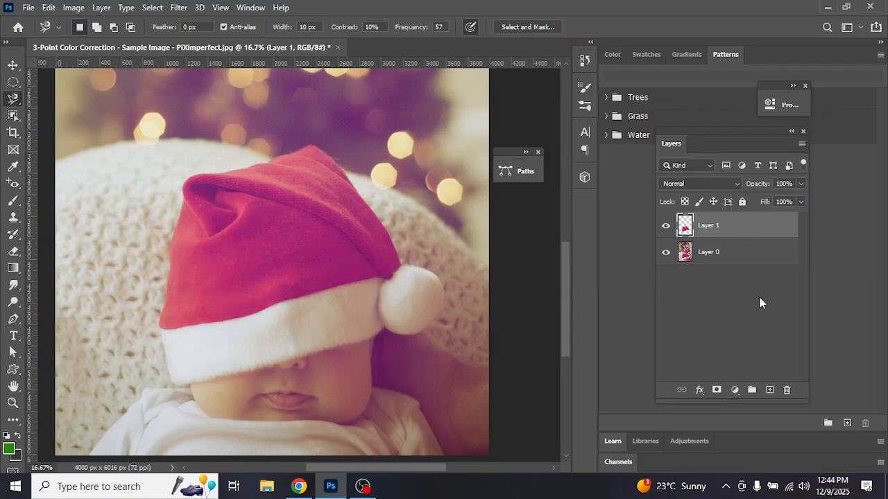
{"action": "left_click", "coordinate": [786, 390]}
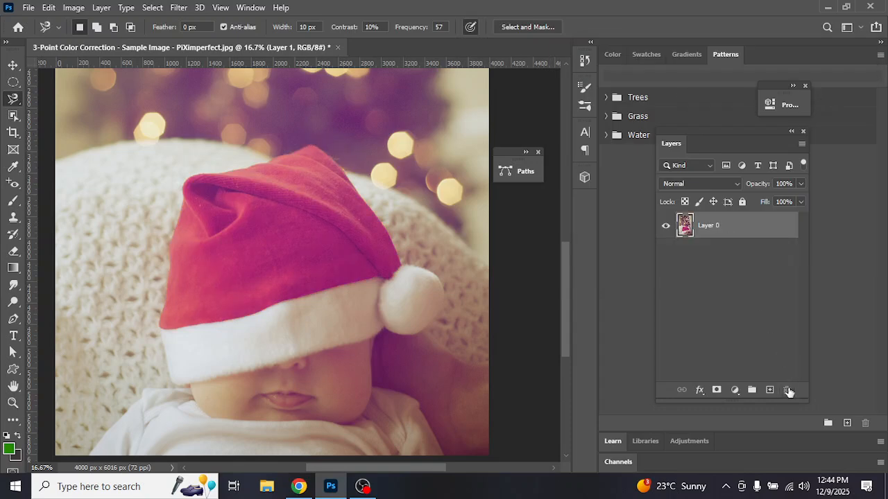
- Outline the hat's red fabric freehand with the Lasso tool, from the pompom around its edges and along the white brim
{"action": "right_click", "coordinate": [10, 99]}
{"action": "left_click", "coordinate": [66, 99]}
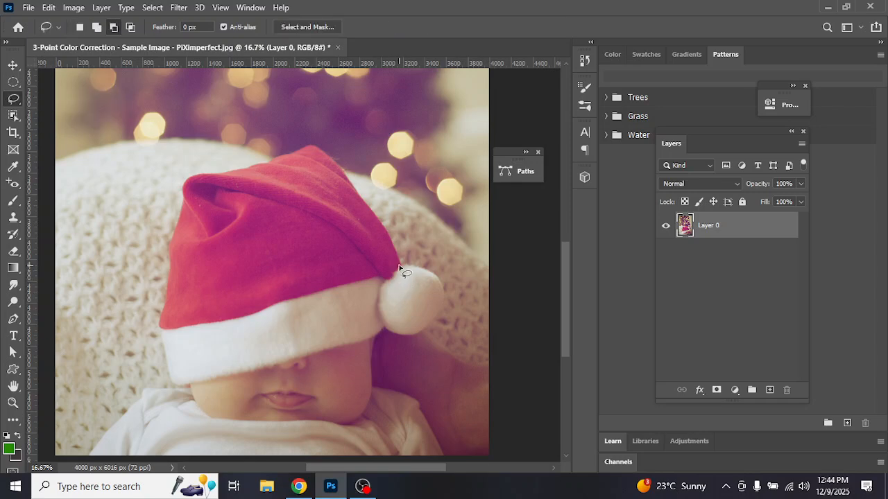
{"action": "left_click_drag", "start_coordinate": [403, 267], "coordinate": [374, 278]}
{"action": "mouse_move", "coordinate": [304, 299]}
{"action": "left_mouse_down"}
{"action": "mouse_move", "coordinate": [167, 331]}
{"action": "mouse_move", "coordinate": [171, 237]}
{"action": "mouse_move", "coordinate": [197, 191]}
{"action": "mouse_move", "coordinate": [279, 162]}
{"action": "mouse_move", "coordinate": [363, 181]}
{"action": "mouse_move", "coordinate": [323, 277]}
{"action": "mouse_move", "coordinate": [332, 278]}
{"action": "left_mouse_up"}
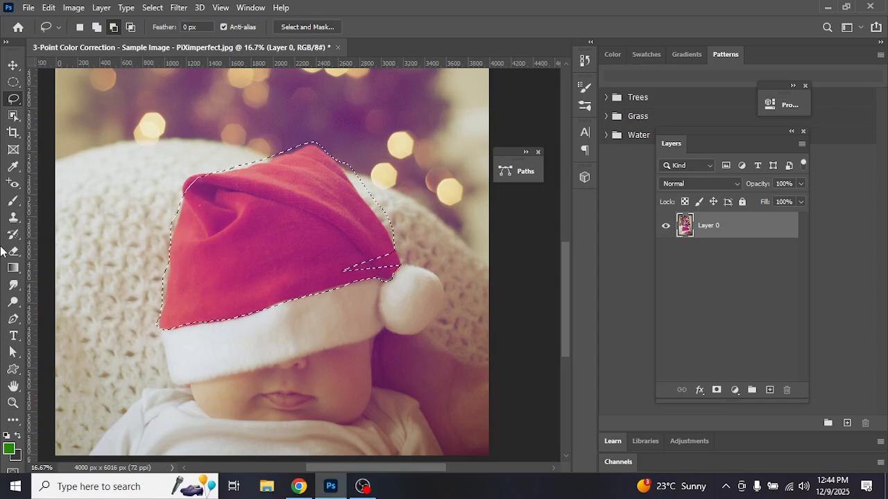
- Trace the red fabric with the Polygonal Lasso from the pompom along the brim and up the left edge, and deselect
{"action": "right_click", "coordinate": [15, 103]}
{"action": "left_click", "coordinate": [89, 114]}
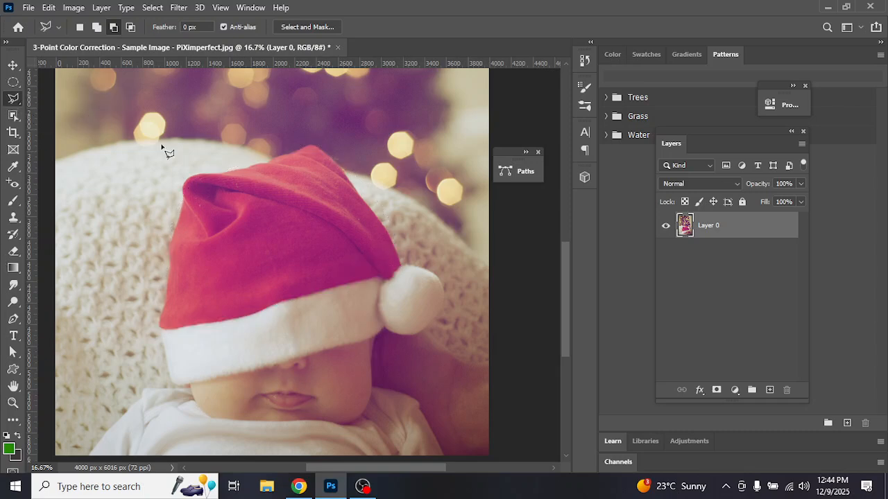
{"action": "left_click", "coordinate": [386, 278]}
{"action": "left_click", "coordinate": [270, 305]}
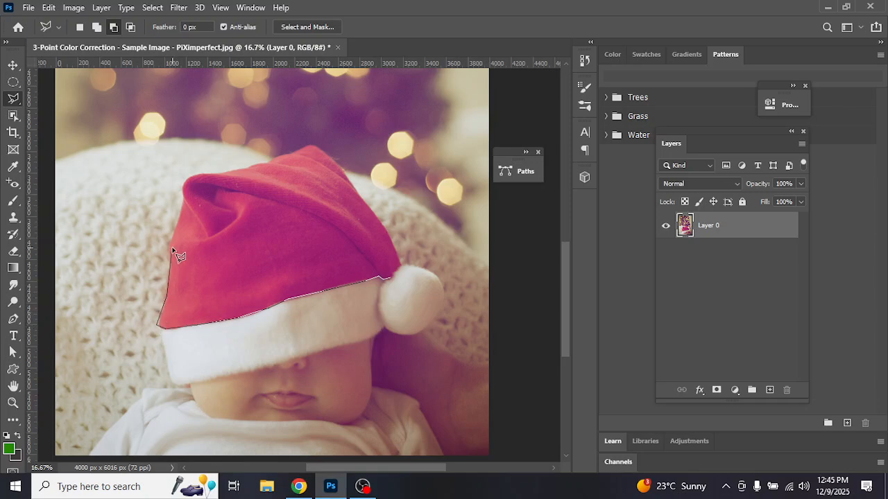
{"action": "double_click", "coordinate": [186, 199]}
{"action": "key", "text": "ctrl+d"}
- Draw a rough straight-sided Polygonal Lasso selection around most of the hat, closing it at its starting point, and deselect
{"action": "left_click", "coordinate": [375, 130]}
{"action": "left_click", "coordinate": [222, 154]}
{"action": "left_click", "coordinate": [186, 304]}
{"action": "left_click", "coordinate": [308, 335]}
{"action": "left_click", "coordinate": [376, 307]}
{"action": "left_click", "coordinate": [402, 299]}
{"action": "left_click", "coordinate": [414, 202]}
{"action": "left_click", "coordinate": [398, 164]}
{"action": "left_click", "coordinate": [374, 130]}
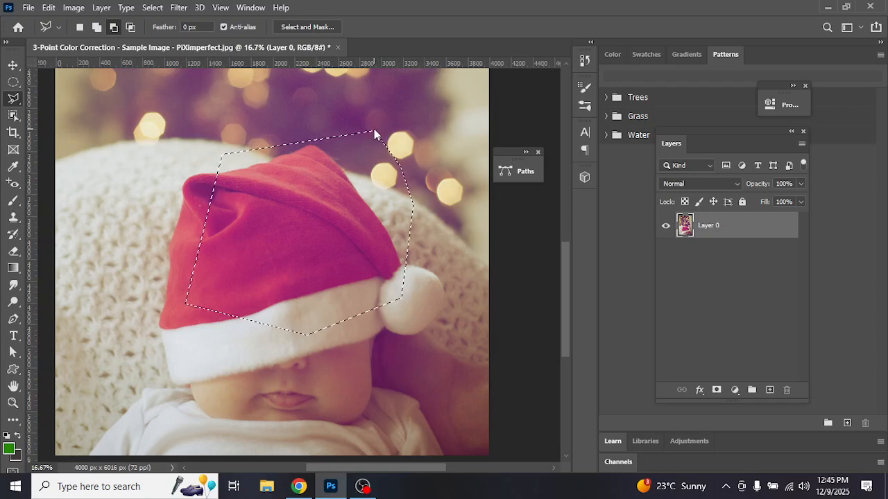
{"action": "key", "text": "ctrl+d"}
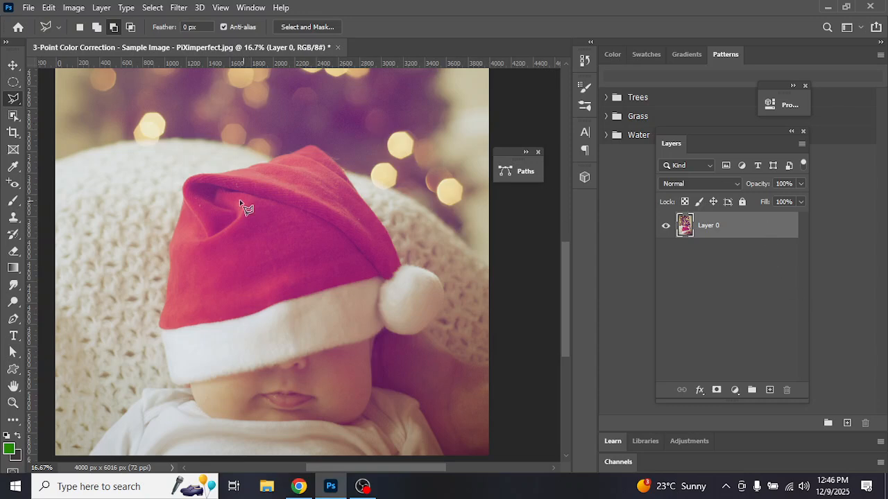
- Use the Object Selection tool in Rectangle mode to select the whole baby and, separately, only the Santa hat, and deselect
{"action": "left_click", "coordinate": [16, 119]}
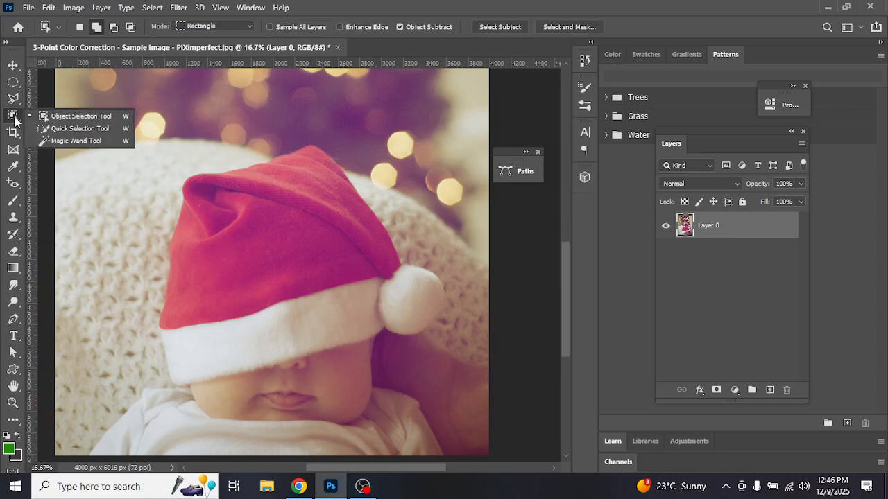
{"action": "left_click", "coordinate": [67, 118]}
{"action": "left_click_drag", "start_coordinate": [99, 109], "coordinate": [456, 440]}
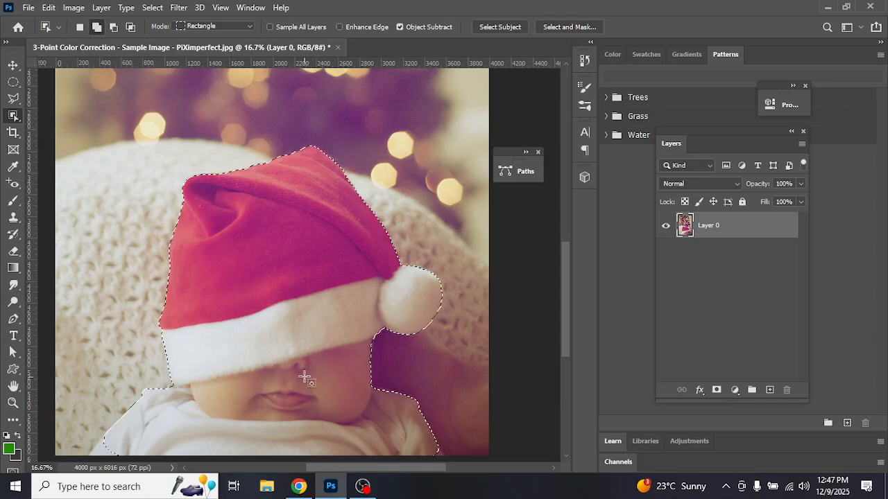
{"action": "left_click", "coordinate": [299, 229]}
{"action": "left_click_drag", "start_coordinate": [125, 116], "coordinate": [453, 373]}
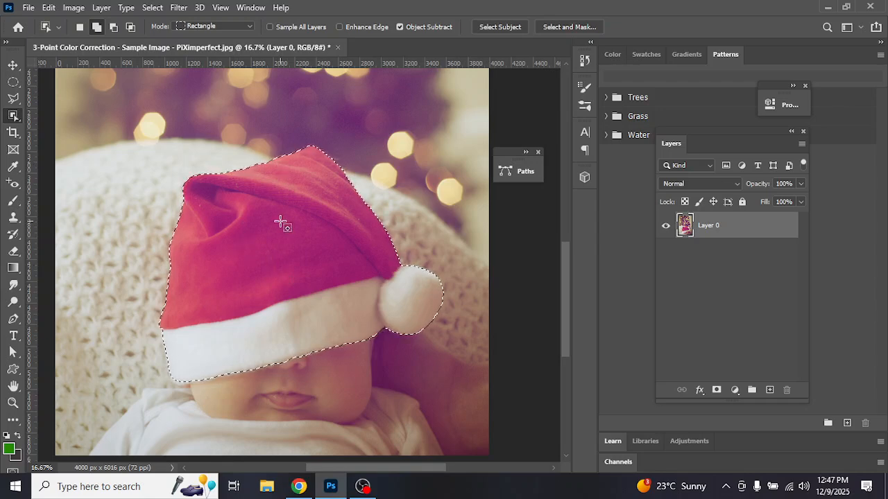
{"action": "left_click", "coordinate": [117, 137]}
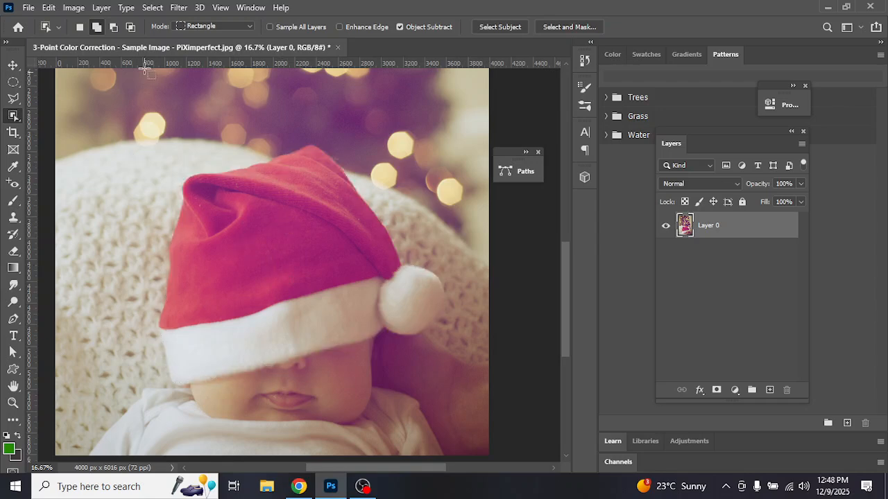
- Switch Object Selection to Lasso mode, loosely encircle the hat's red fabric to select it, and deselect
{"action": "left_click", "coordinate": [209, 26]}
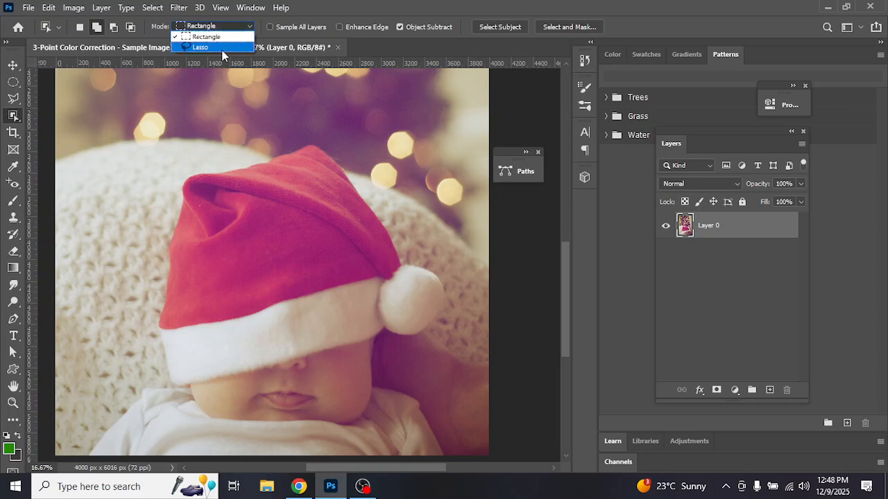
{"action": "left_click", "coordinate": [222, 50]}
{"action": "mouse_move", "coordinate": [148, 354]}
{"action": "left_mouse_down"}
{"action": "mouse_move", "coordinate": [256, 339]}
{"action": "mouse_move", "coordinate": [426, 288]}
{"action": "mouse_move", "coordinate": [430, 247]}
{"action": "mouse_move", "coordinate": [368, 164]}
{"action": "left_mouse_up"}
{"action": "left_click_drag", "start_coordinate": [145, 234], "coordinate": [154, 363]}
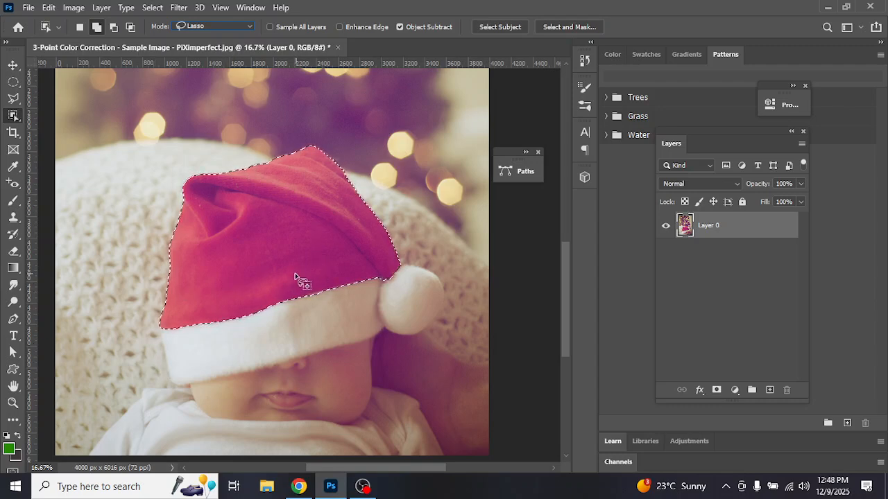
{"action": "key", "text": "ctrl+d"}
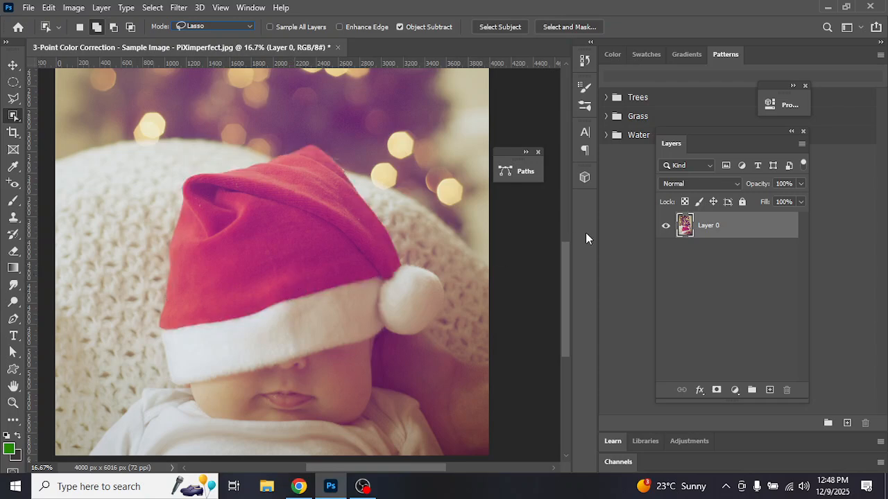
- Close the hat photo without saving and create a new 7 x 5 in document at 300 ppi
{"action": "left_click", "coordinate": [13, 98]}
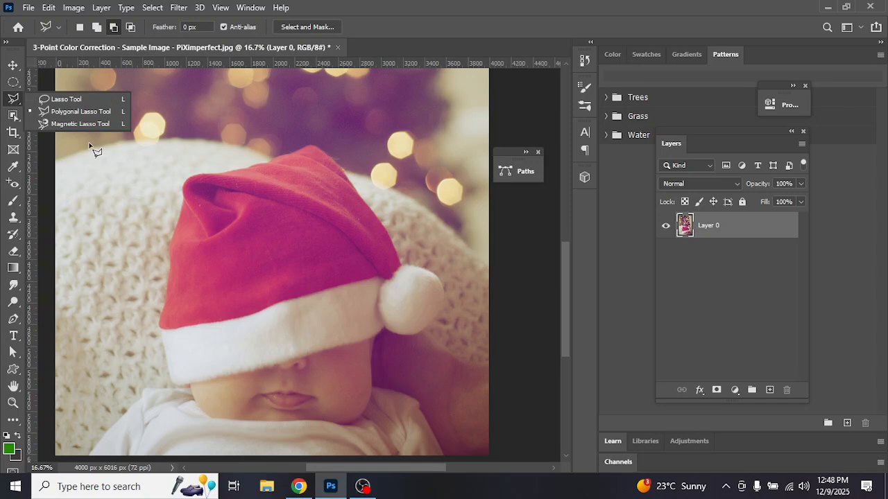
{"action": "left_click", "coordinate": [13, 98]}
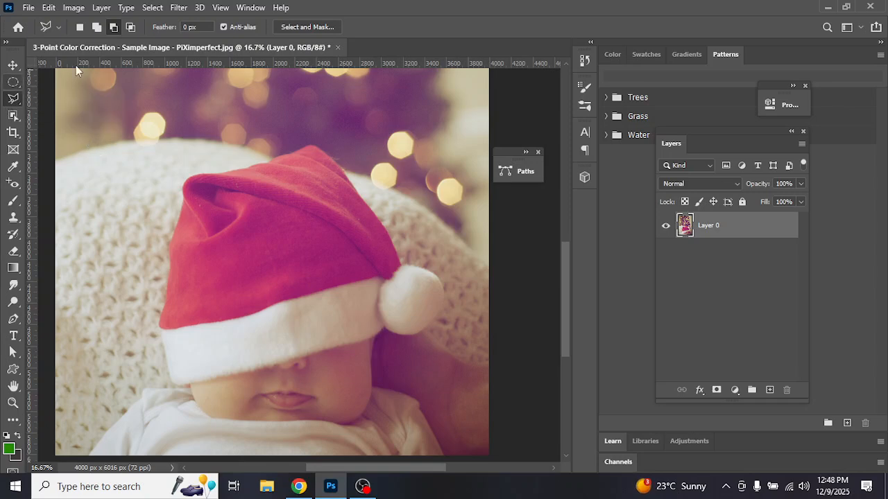
{"action": "left_click", "coordinate": [337, 47]}
{"action": "left_click", "coordinate": [435, 190]}
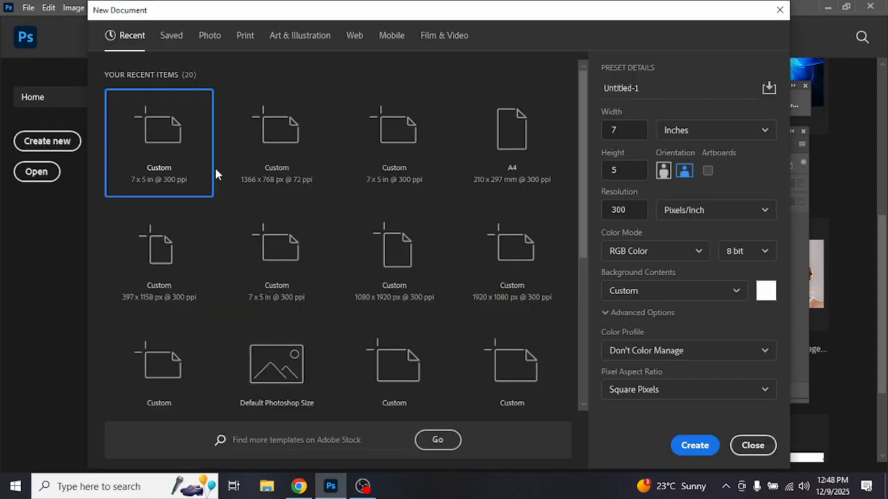
{"action": "double_click", "coordinate": [170, 143]}
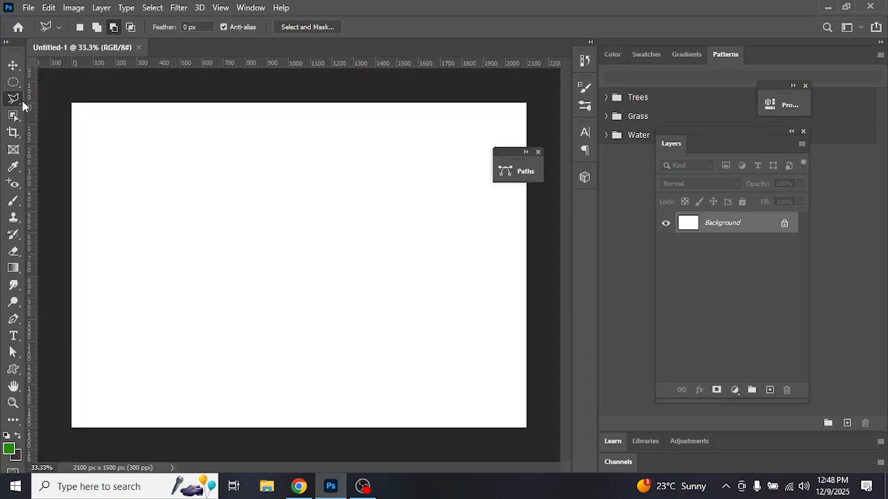
- Draw a wavy closed Lasso shape mid-canvas on a new layer, fill it with the green foreground color, and deselect
{"action": "right_click", "coordinate": [17, 101]}
{"action": "left_click", "coordinate": [55, 95]}
{"action": "left_click", "coordinate": [769, 390]}
{"action": "mouse_move", "coordinate": [310, 213]}
{"action": "left_mouse_down"}
{"action": "mouse_move", "coordinate": [283, 202]}
{"action": "mouse_move", "coordinate": [249, 237]}
{"action": "mouse_move", "coordinate": [238, 266]}
{"action": "mouse_move", "coordinate": [278, 293]}
{"action": "mouse_move", "coordinate": [277, 307]}
{"action": "mouse_move", "coordinate": [338, 307]}
{"action": "mouse_move", "coordinate": [364, 284]}
{"action": "mouse_move", "coordinate": [398, 281]}
{"action": "mouse_move", "coordinate": [401, 253]}
{"action": "mouse_move", "coordinate": [380, 249]}
{"action": "mouse_move", "coordinate": [370, 217]}
{"action": "mouse_move", "coordinate": [308, 213]}
{"action": "left_mouse_up"}
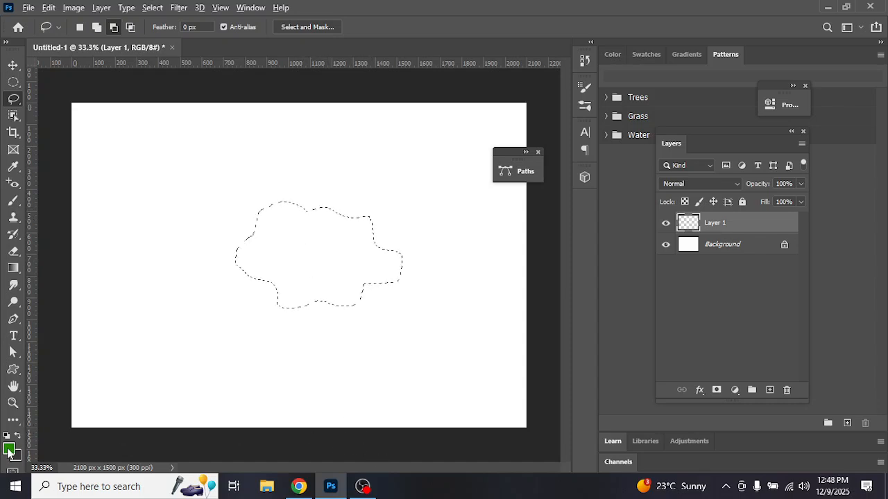
{"action": "key", "text": "alt+BackSpace"}
{"action": "key", "text": "ctrl+d"}
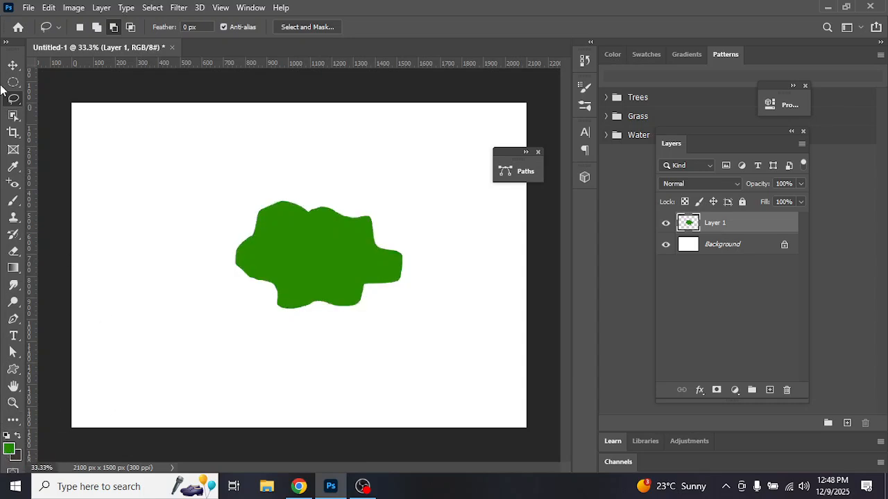
- Move the green shape around the canvas's upper-left area with the Move tool and delete its layer
{"action": "left_click", "coordinate": [14, 64]}
{"action": "left_click_drag", "start_coordinate": [344, 268], "coordinate": [228, 174]}
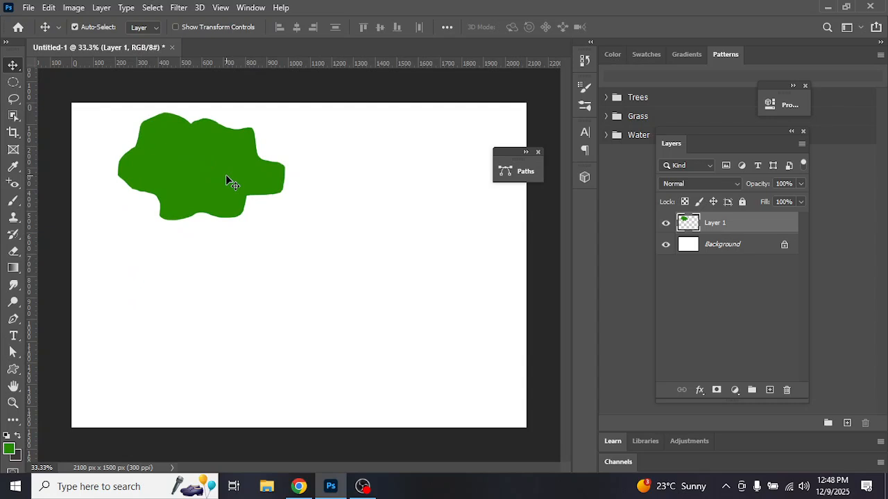
{"action": "left_click_drag", "start_coordinate": [225, 176], "coordinate": [266, 207]}
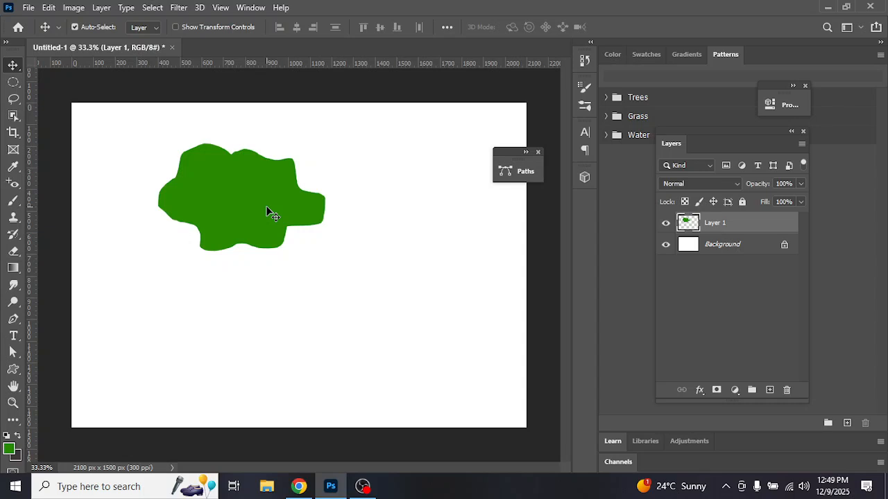
{"action": "left_click", "coordinate": [789, 390]}
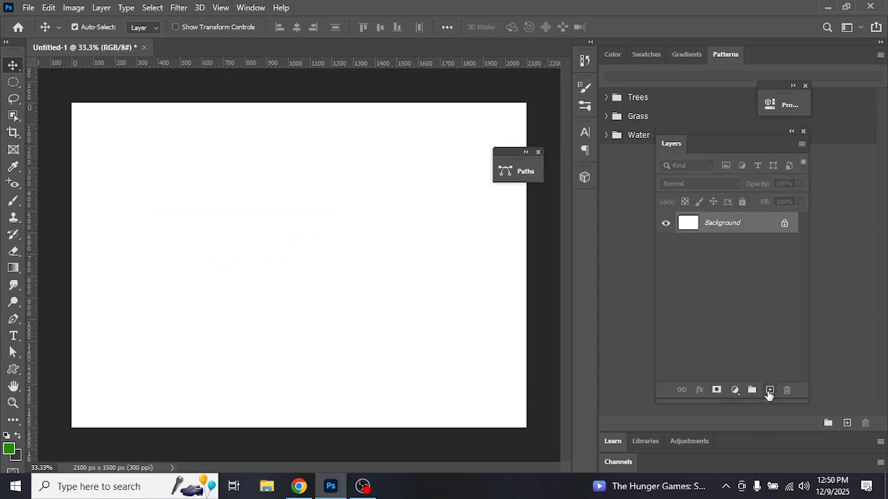
- Add a new layer and fill it entirely with a bright sky-blue foreground color
{"action": "left_click", "coordinate": [769, 391]}
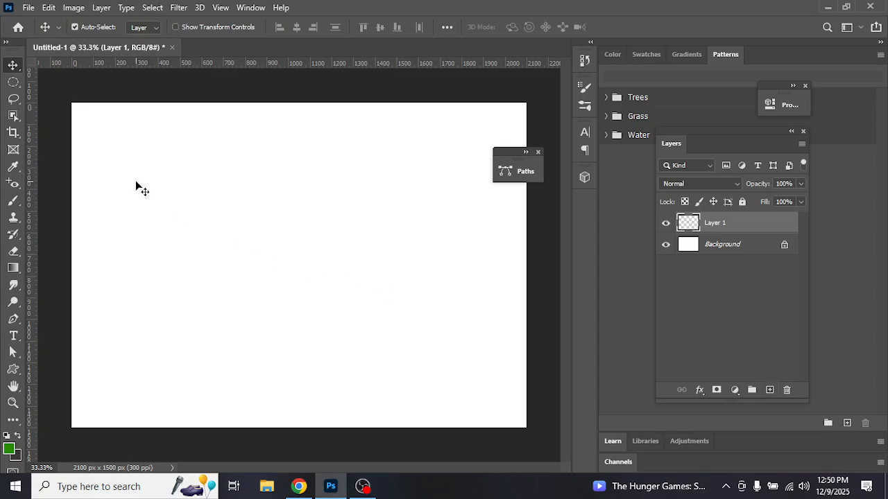
{"action": "left_click", "coordinate": [9, 450]}
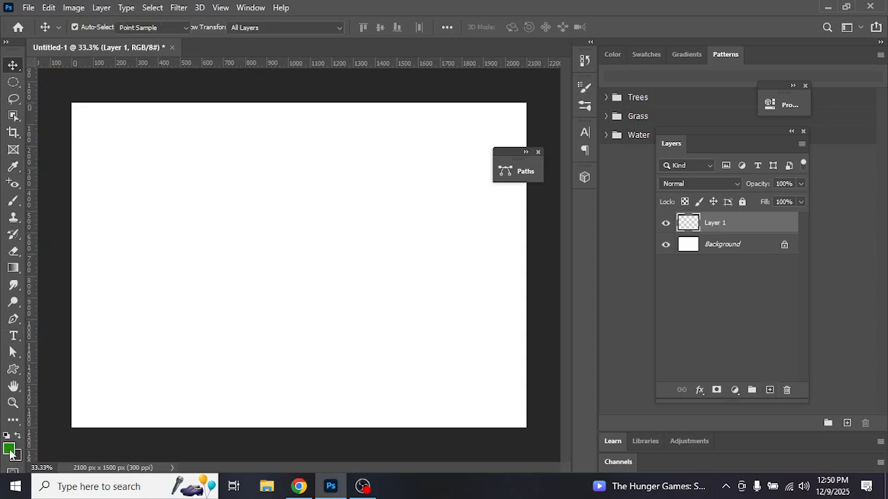
{"action": "left_click", "coordinate": [580, 198]}
{"action": "left_click_drag", "start_coordinate": [579, 198], "coordinate": [601, 182]}
{"action": "left_click", "coordinate": [628, 163]}
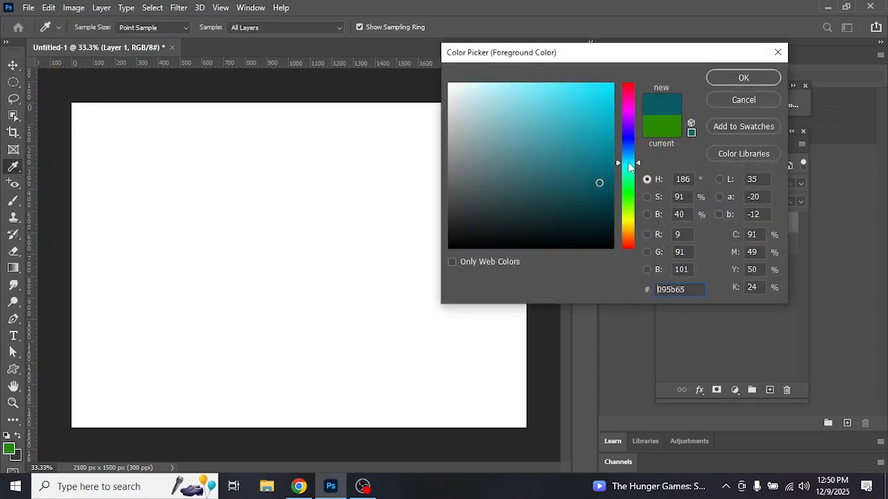
{"action": "left_click_drag", "start_coordinate": [593, 139], "coordinate": [611, 84]}
{"action": "left_click", "coordinate": [746, 77]}
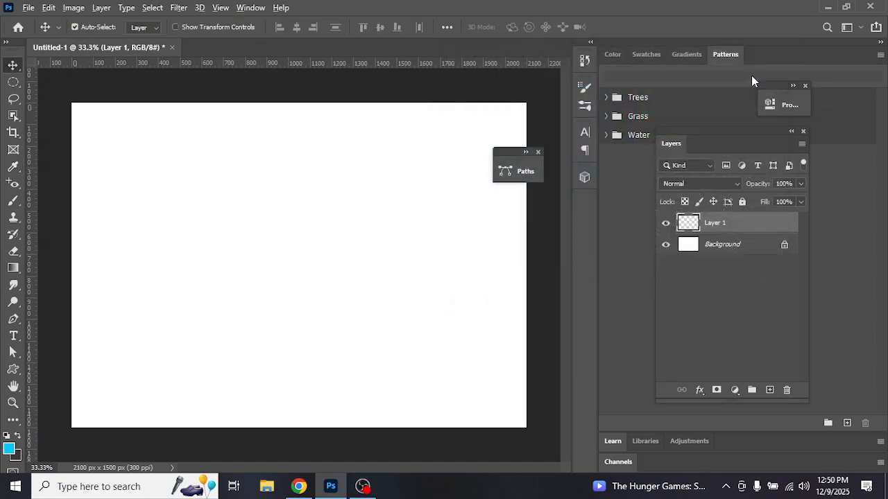
{"action": "key", "text": "alt+BackSpace"}
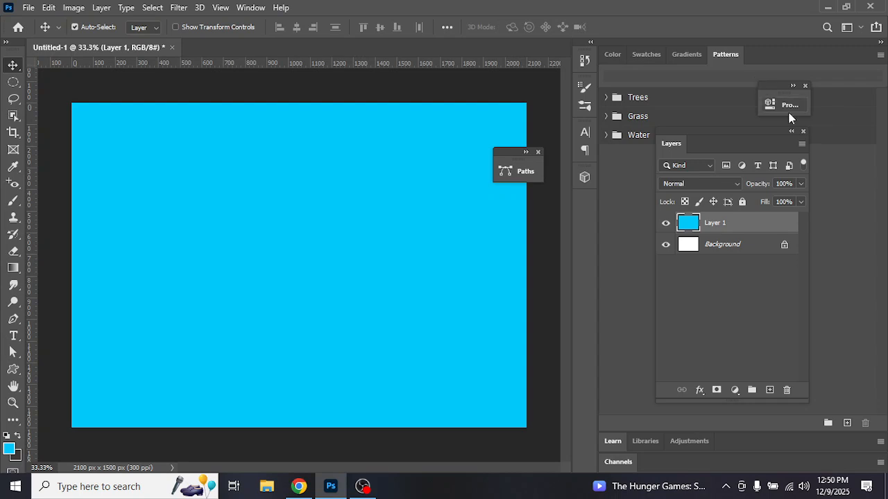
- On a new layer, marquee a tall rectangle in the canvas's lower-left area, fill it with medium gray, and deselect
{"action": "left_click", "coordinate": [769, 389]}
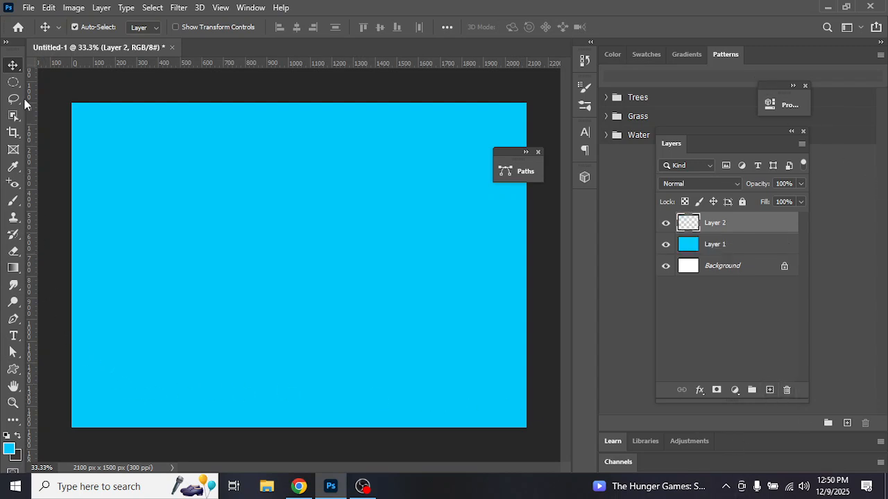
{"action": "left_click_drag", "start_coordinate": [13, 82], "coordinate": [59, 90]}
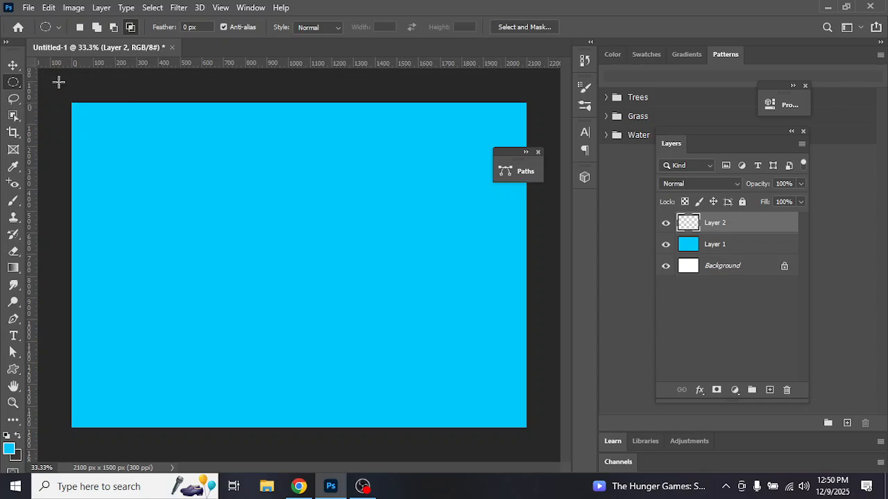
{"action": "key", "text": "shift+m"}
{"action": "left_click_drag", "start_coordinate": [134, 253], "coordinate": [197, 393]}
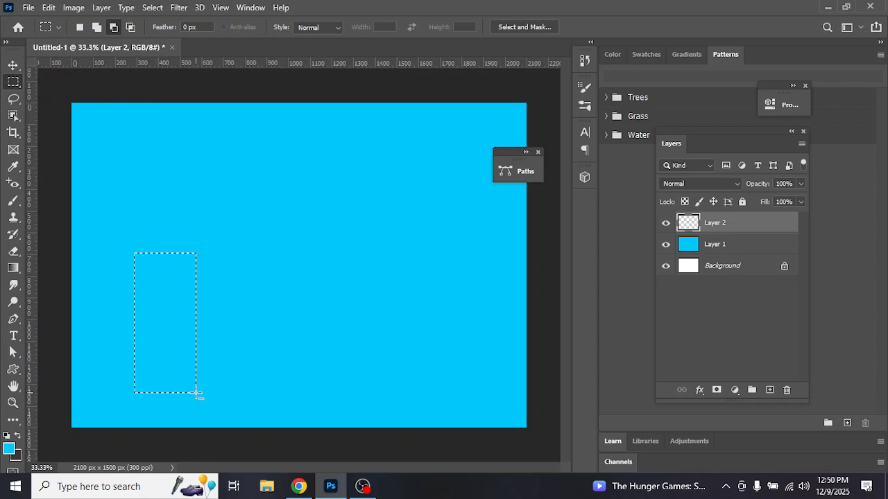
{"action": "left_click", "coordinate": [10, 449]}
{"action": "mouse_move", "coordinate": [569, 160]}
{"action": "left_mouse_down"}
{"action": "mouse_move", "coordinate": [550, 151]}
{"action": "mouse_move", "coordinate": [460, 176]}
{"action": "mouse_move", "coordinate": [447, 164]}
{"action": "mouse_move", "coordinate": [449, 137]}
{"action": "left_mouse_up"}
{"action": "left_click", "coordinate": [739, 78]}
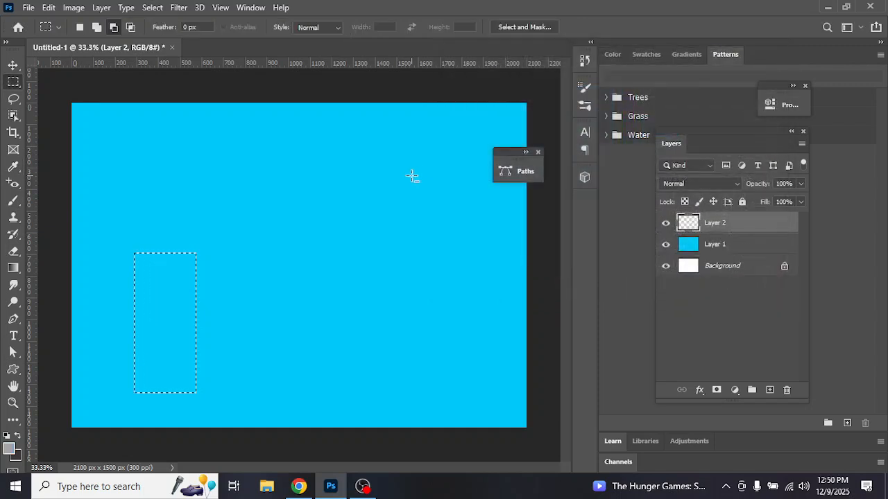
{"action": "key", "text": "alt+BackSpace"}
{"action": "key", "text": "ctrl+d"}
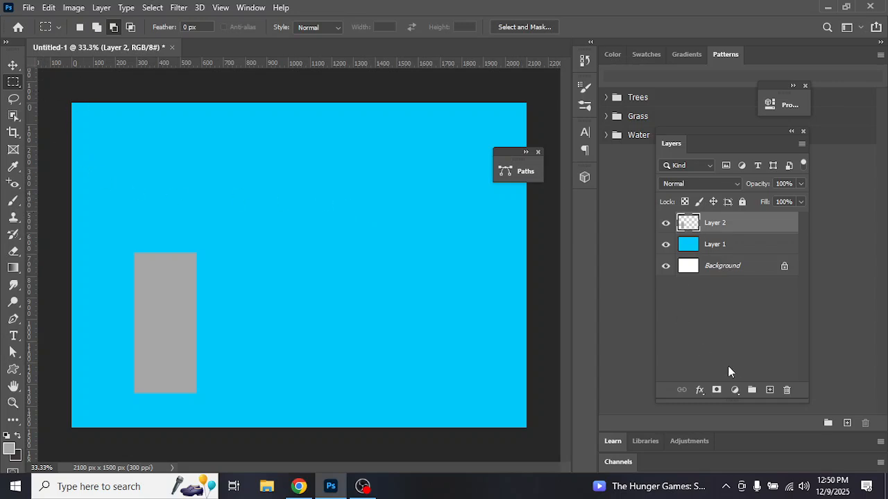
- On a new layer, make a small white (ffffff) rectangular window in the gray building's upper-left corner and deselect
{"action": "left_click", "coordinate": [769, 390]}
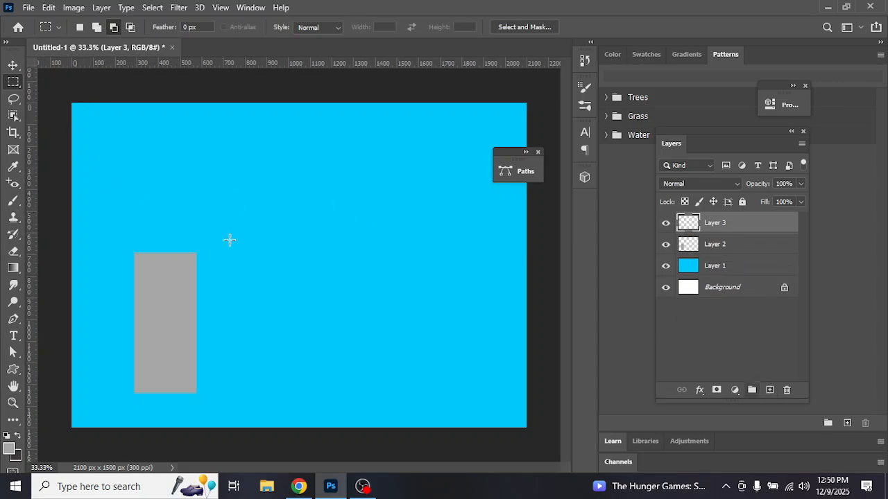
{"action": "right_click", "coordinate": [13, 84]}
{"action": "left_click", "coordinate": [41, 79]}
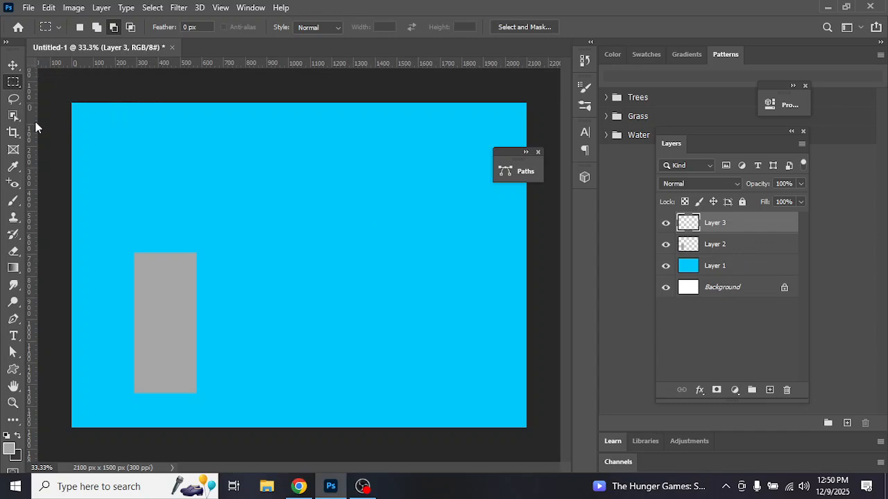
{"action": "left_click", "coordinate": [10, 447]}
{"action": "type", "text": "ffffff"}
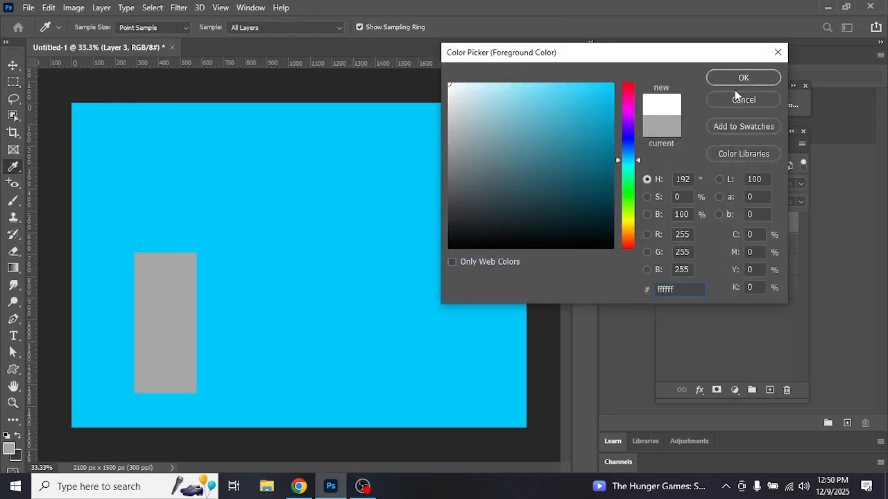
{"action": "left_click", "coordinate": [767, 77]}
{"action": "left_click_drag", "start_coordinate": [139, 267], "coordinate": [159, 289]}
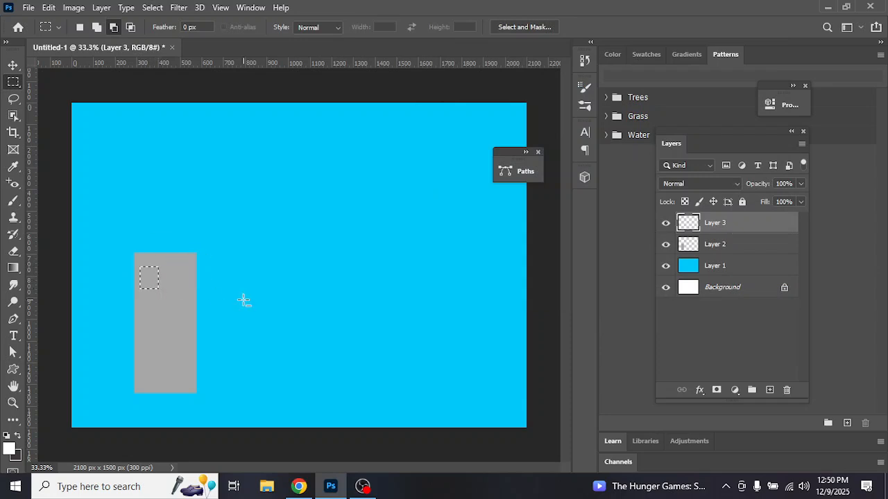
{"action": "key", "text": "alt+BackSpace"}
{"action": "key", "text": "ctrl+d"}
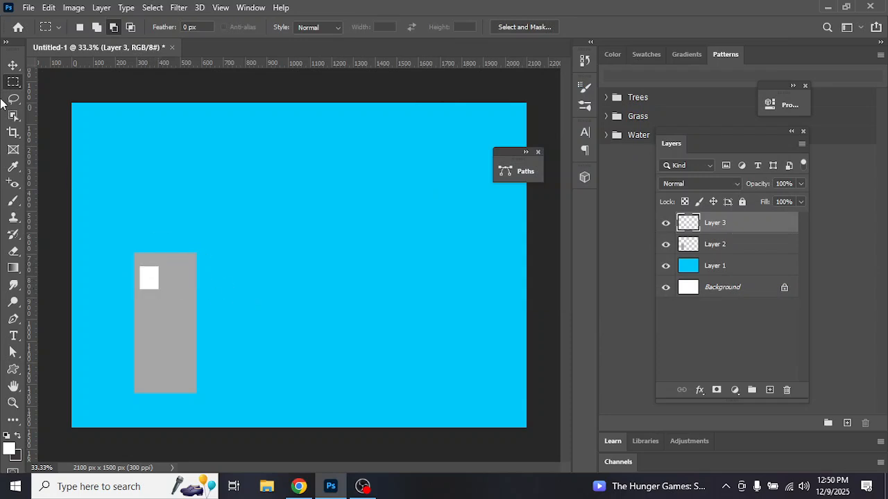
- Duplicate the white window to its right inside the building and nudge the copy down level with the original
{"action": "left_click", "coordinate": [12, 65]}
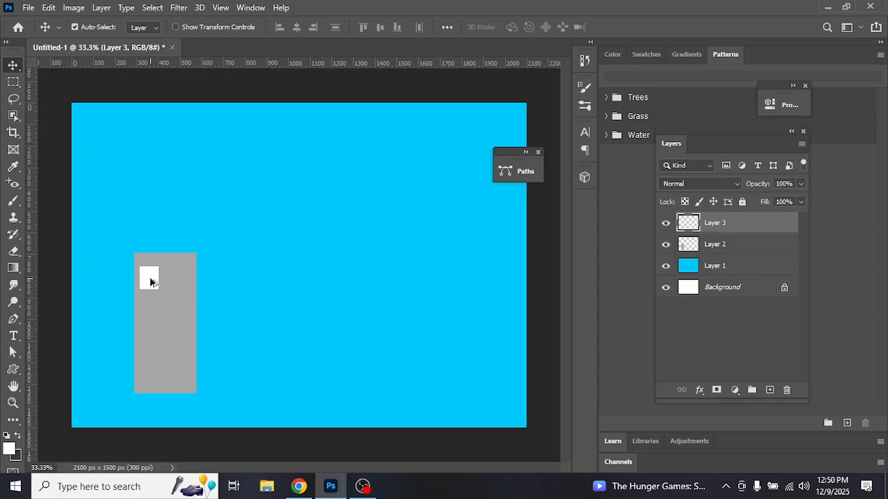
{"action": "left_click_drag", "start_coordinate": [151, 277], "coordinate": [180, 281]}
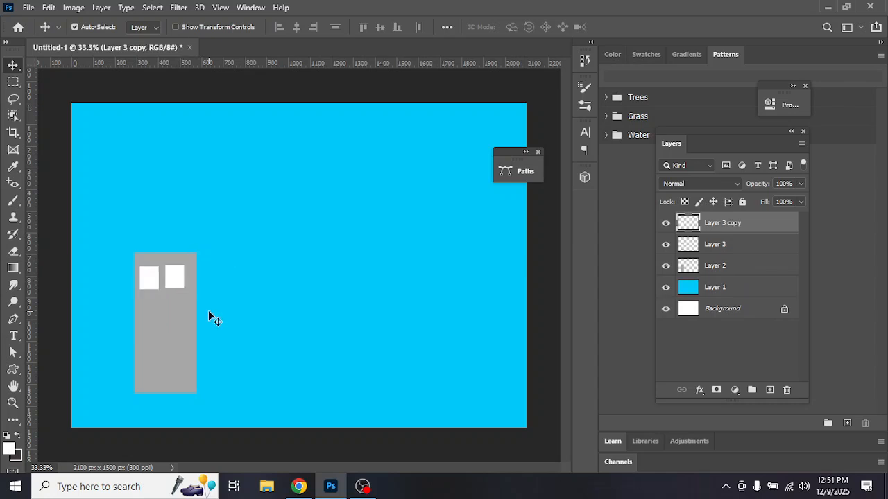
{"action": "key", "text": "Down"}
{"action": "key", "text": "Down"}
{"action": "key", "text": "Down"}
{"action": "key", "text": "Down"}
{"action": "key", "text": "Down"}
{"action": "key", "text": "Down"}
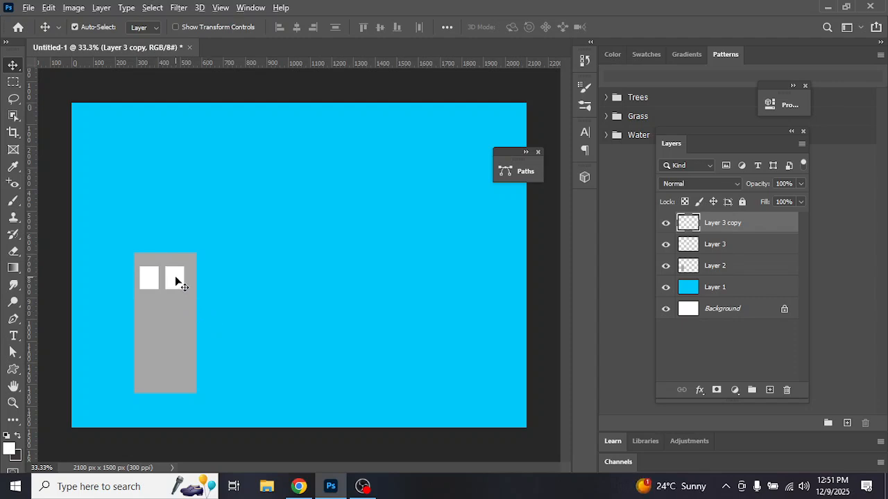
- Duplicate the windows down the gray building to form three evenly spaced rows of two
{"action": "left_click_drag", "start_coordinate": [170, 274], "coordinate": [173, 316]}
{"action": "key", "text": "ctrl+j"}
{"action": "key", "text": "ctrl+j"}
{"action": "key", "text": "ctrl+j"}
{"action": "key", "text": "ctrl+j"}
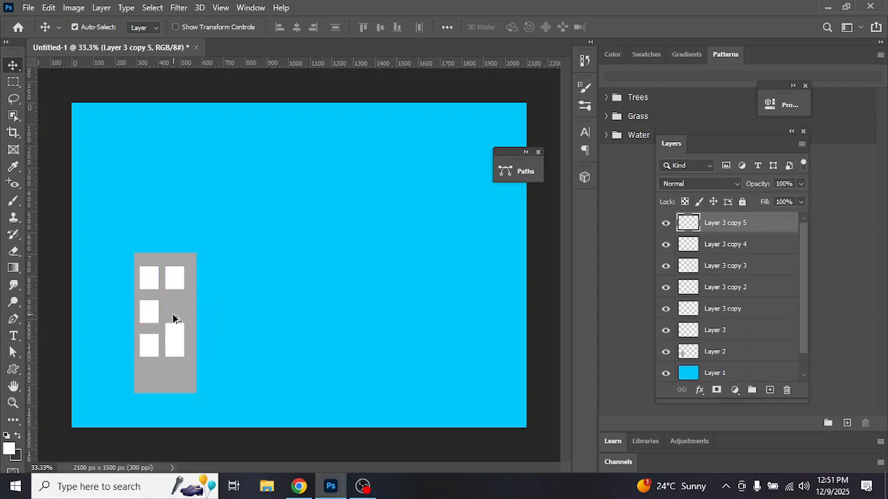
{"action": "key", "text": "ctrl+z"}
{"action": "key", "text": "ctrl+z"}
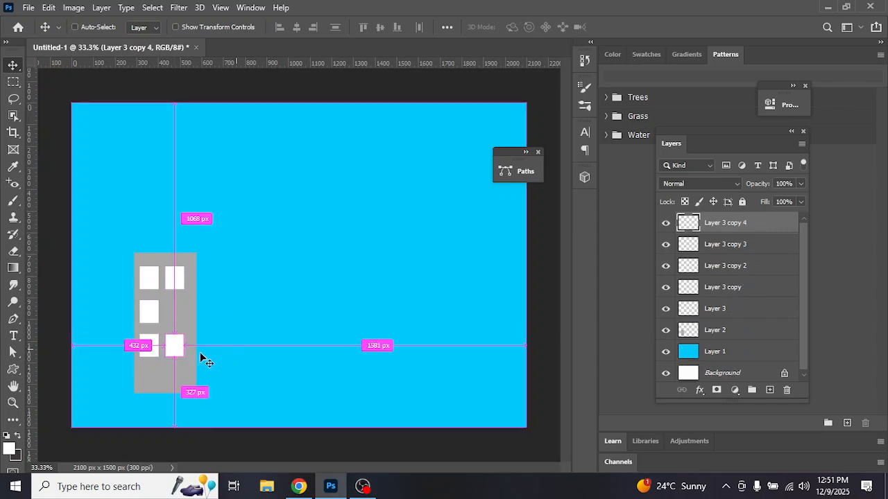
{"action": "key", "text": "ctrl+j"}
{"action": "left_click_drag", "start_coordinate": [175, 346], "coordinate": [175, 312]}
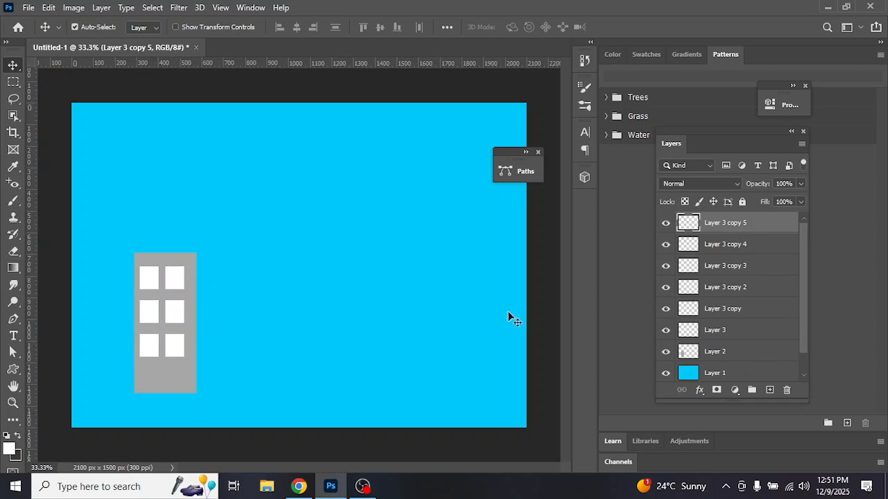
- Merge all six window layers and the gray building layer into a single layer
{"action": "key", "text": "ctrl"}
{"action": "left_click", "coordinate": [738, 251], "text": "ctrl"}
{"action": "left_click", "coordinate": [738, 270], "text": "ctrl"}
{"action": "left_click", "coordinate": [737, 283], "text": "ctrl"}
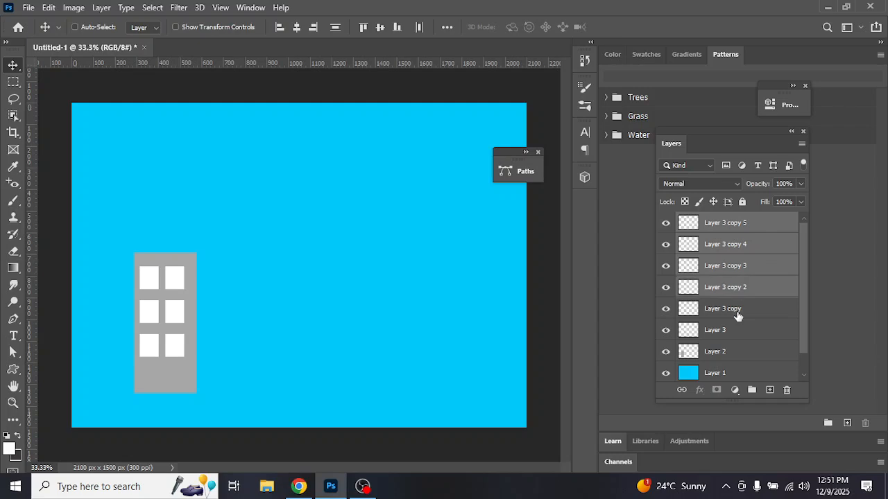
{"action": "left_click", "coordinate": [737, 316], "text": "ctrl"}
{"action": "left_click", "coordinate": [737, 336], "text": "ctrl"}
{"action": "left_click", "coordinate": [742, 354], "text": "ctrl"}
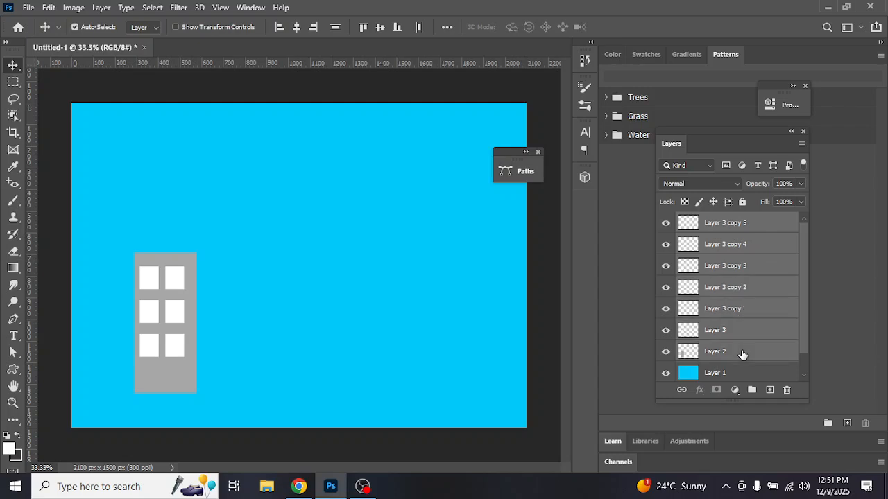
{"action": "right_click", "coordinate": [742, 354]}
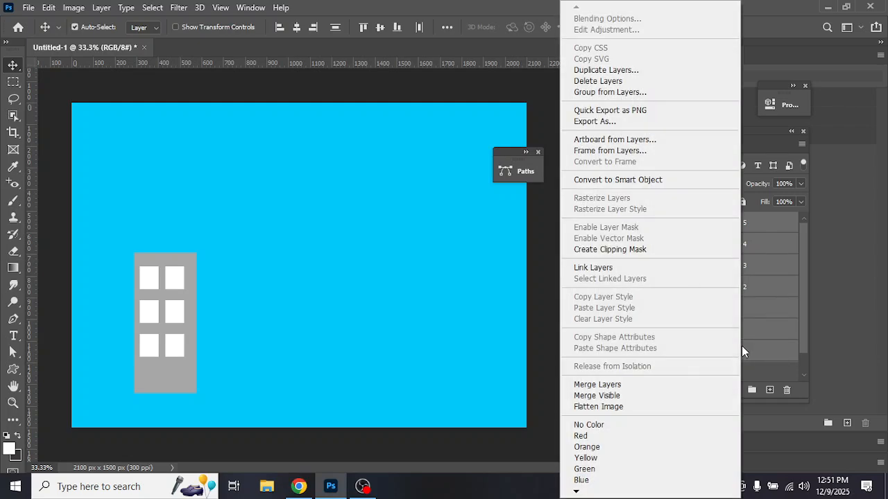
{"action": "left_click", "coordinate": [619, 387]}
- Check the merged building by toggling its visibility, and place two duplicates of it, one mid-canvas and one further right
{"action": "left_click", "coordinate": [668, 224]}
{"action": "left_click", "coordinate": [666, 223]}
{"action": "left_click_drag", "start_coordinate": [184, 294], "coordinate": [452, 301]}
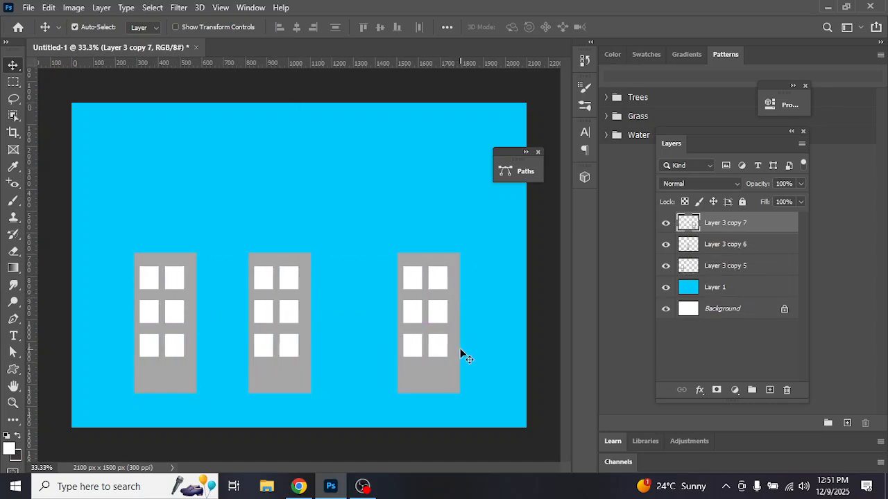
- On a new layer, fill a full-width strip along the canvas's bottom edge with dark gray 434343 as a road, and deselect
{"action": "left_click", "coordinate": [770, 390]}
{"action": "left_click", "coordinate": [13, 82]}
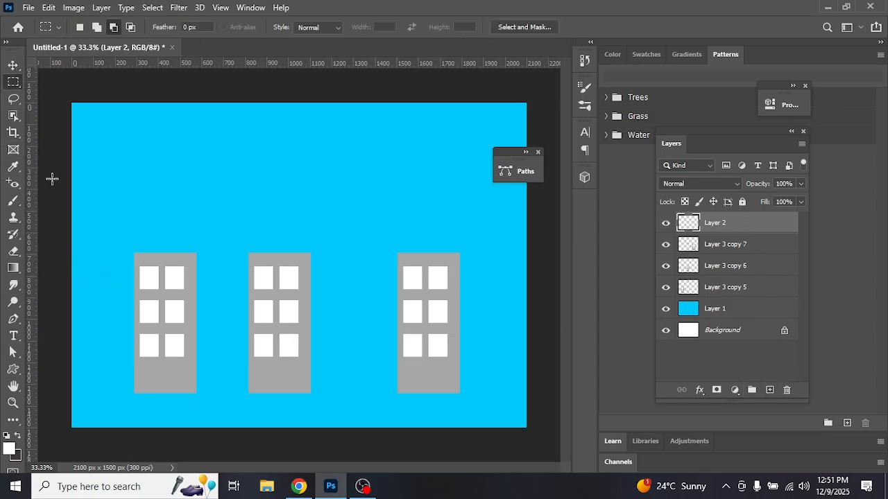
{"action": "left_click_drag", "start_coordinate": [70, 379], "coordinate": [593, 442]}
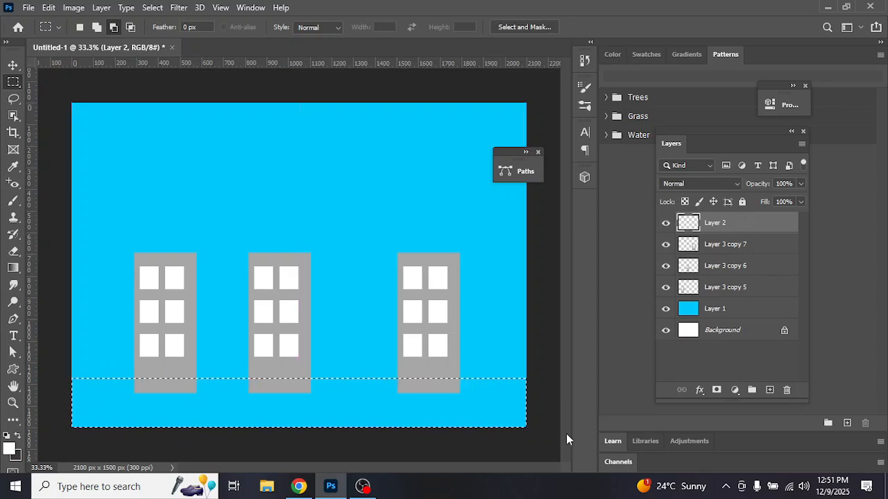
{"action": "left_click", "coordinate": [11, 450]}
{"action": "left_click_drag", "start_coordinate": [484, 174], "coordinate": [410, 234]}
{"action": "left_click_drag", "start_coordinate": [450, 218], "coordinate": [594, 145]}
{"action": "left_click", "coordinate": [743, 78]}
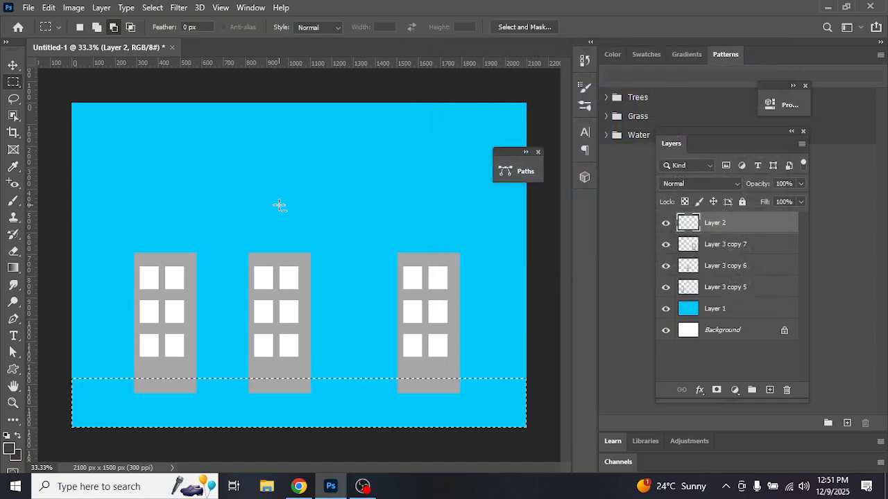
{"action": "key", "text": "alt+BackSpace"}
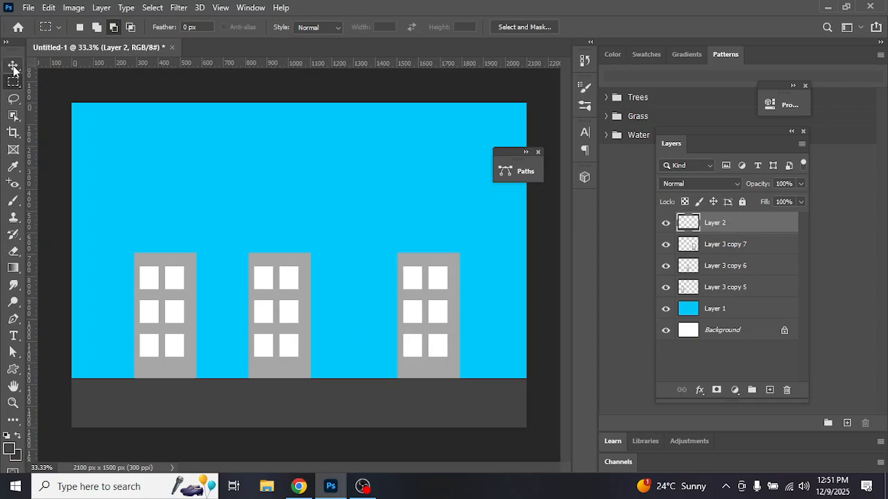
- On a new layer, make a thin horizontal bright-yellow lane dash at the road's left end and deselect
{"action": "left_click", "coordinate": [770, 391]}
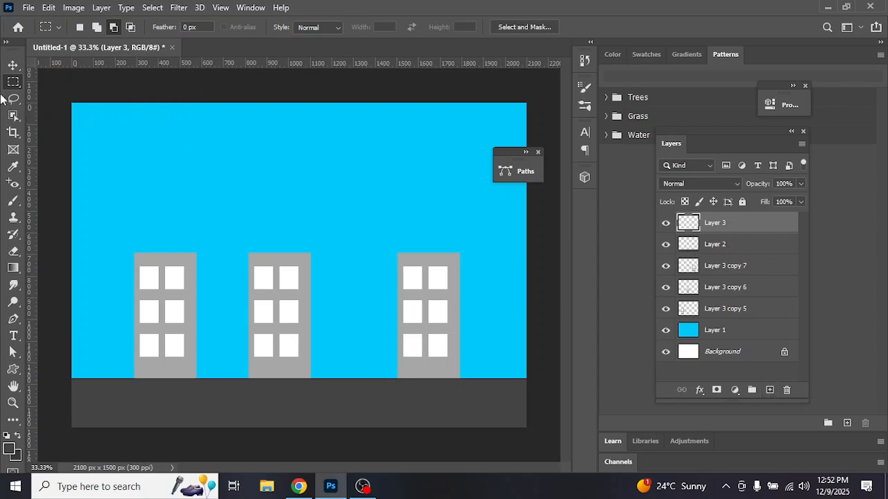
{"action": "left_click_drag", "start_coordinate": [92, 398], "coordinate": [164, 406]}
{"action": "left_click", "coordinate": [10, 448]}
{"action": "type", "text": "fff000"}
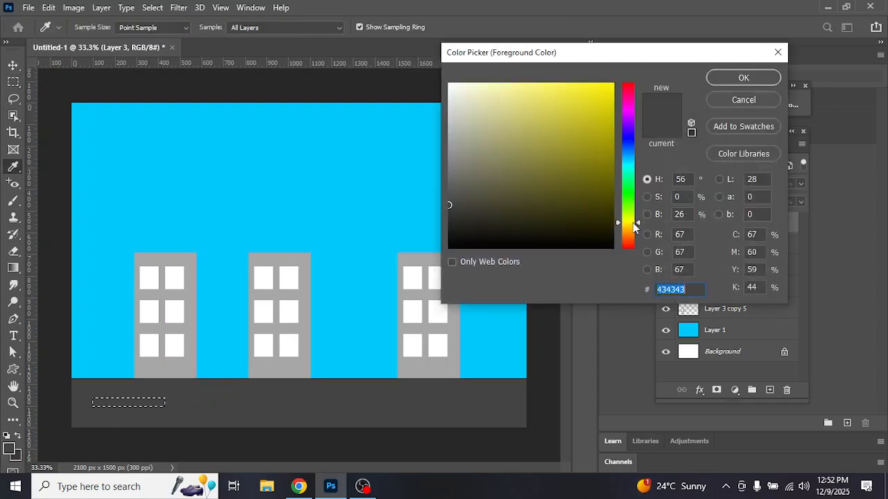
{"action": "left_click", "coordinate": [739, 76]}
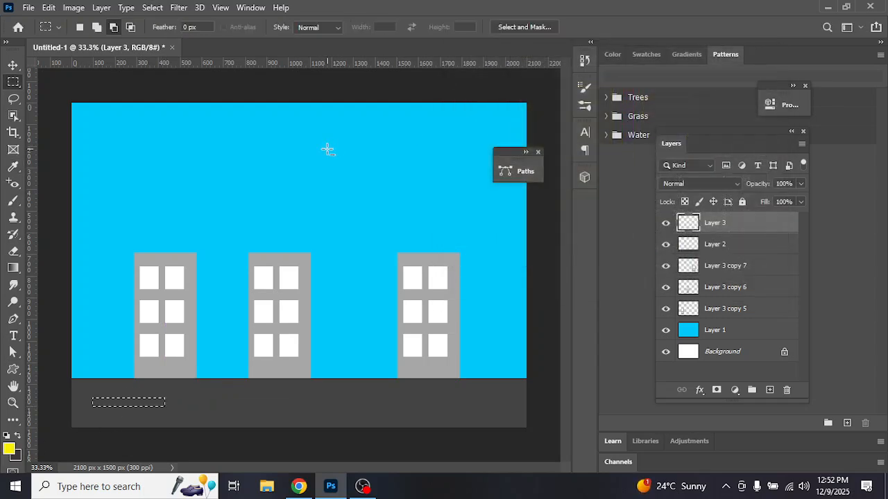
{"action": "key", "text": "alt+BackSpace"}
{"action": "key", "text": "ctrl+d"}
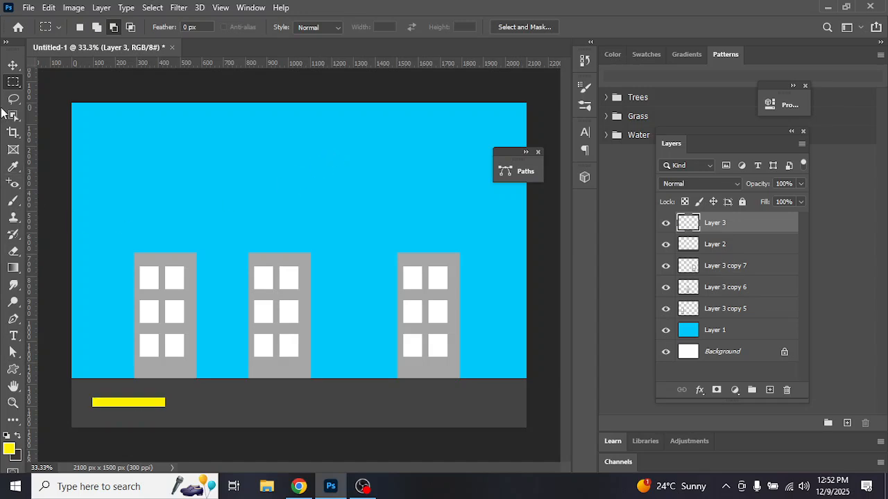
- Duplicate the yellow dash three times along the road, letting the last copy run off the canvas's right edge
{"action": "left_click", "coordinate": [13, 65]}
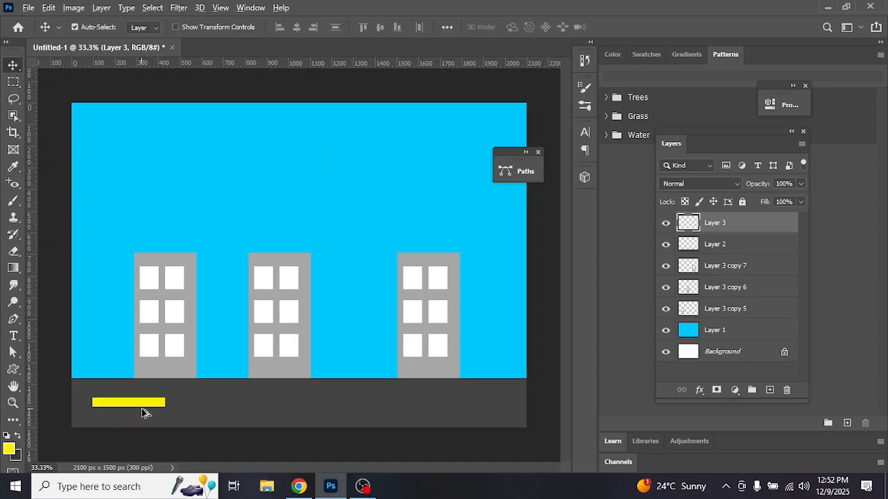
{"action": "left_click_drag", "start_coordinate": [154, 406], "coordinate": [480, 407]}
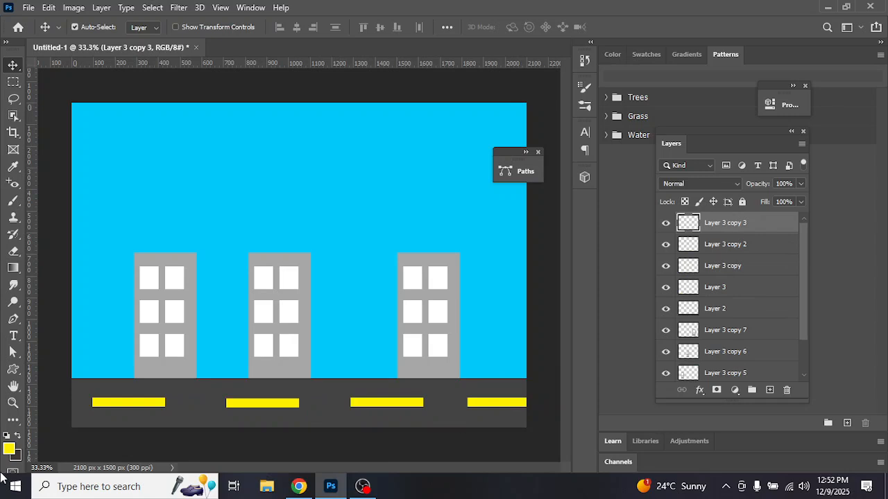
- Merge the four yellow dash layers with the road layer and check the result by toggling its visibility
{"action": "left_click", "coordinate": [749, 248], "text": "ctrl"}
{"action": "left_click", "coordinate": [749, 266], "text": "ctrl"}
{"action": "left_click", "coordinate": [747, 289], "text": "ctrl"}
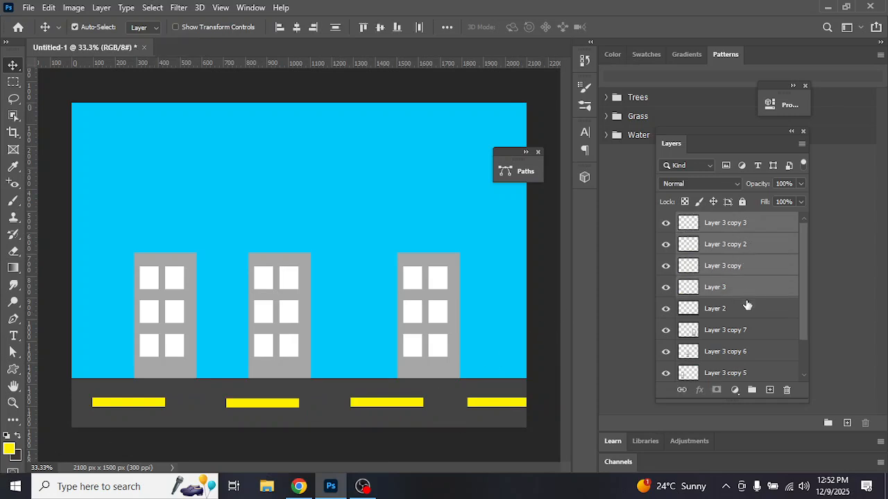
{"action": "left_click", "coordinate": [746, 314], "text": "ctrl"}
{"action": "right_click", "coordinate": [746, 313]}
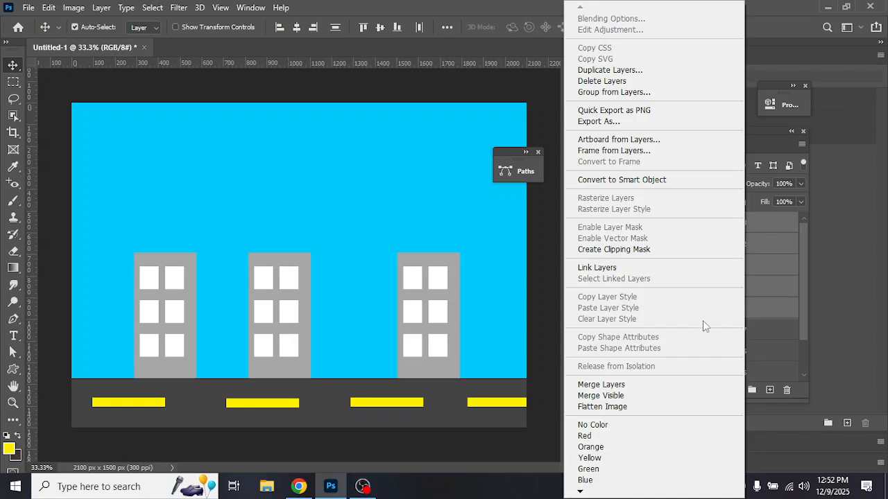
{"action": "left_click", "coordinate": [647, 382]}
{"action": "left_click", "coordinate": [666, 222]}
{"action": "left_click", "coordinate": [666, 222]}
{"action": "left_click", "coordinate": [662, 247]}
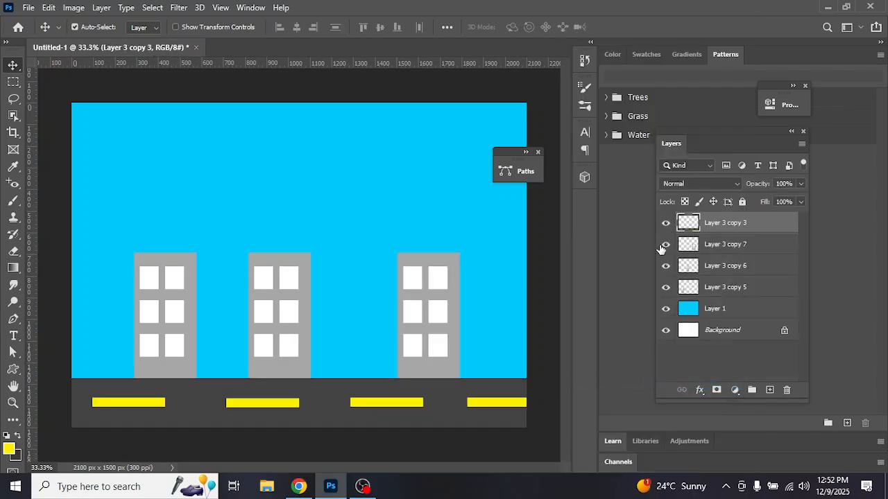
- On a new layer, build a cloud-shaped selection in the upper-left sky by adding overlapping ellipses with the Elliptical Marquee tool
{"action": "left_click", "coordinate": [769, 390]}
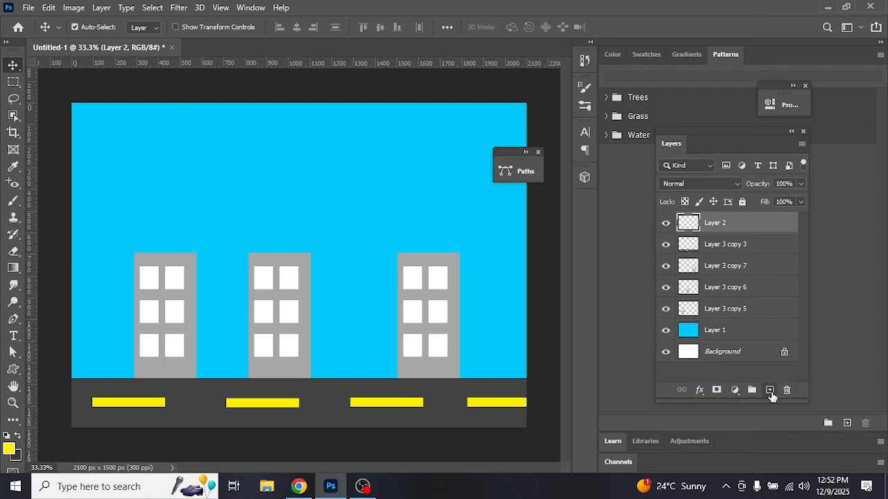
{"action": "left_click", "coordinate": [13, 100]}
{"action": "right_click", "coordinate": [13, 102]}
{"action": "left_click", "coordinate": [59, 100]}
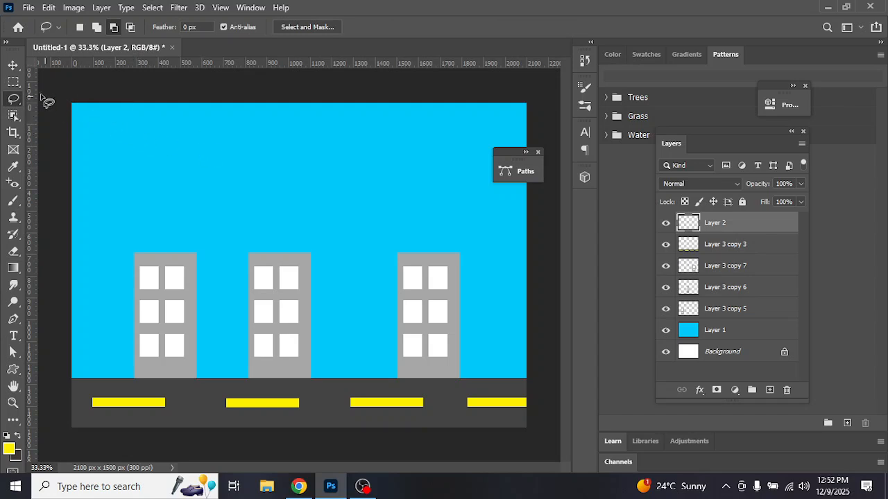
{"action": "left_click", "coordinate": [13, 82]}
{"action": "right_click", "coordinate": [13, 81]}
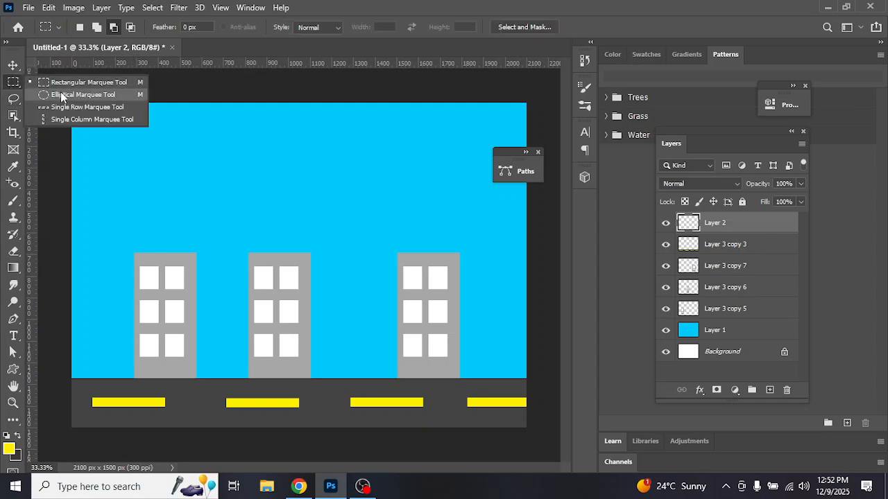
{"action": "left_click", "coordinate": [61, 94]}
{"action": "left_click_drag", "start_coordinate": [182, 138], "coordinate": [227, 177]}
{"action": "left_click", "coordinate": [96, 28]}
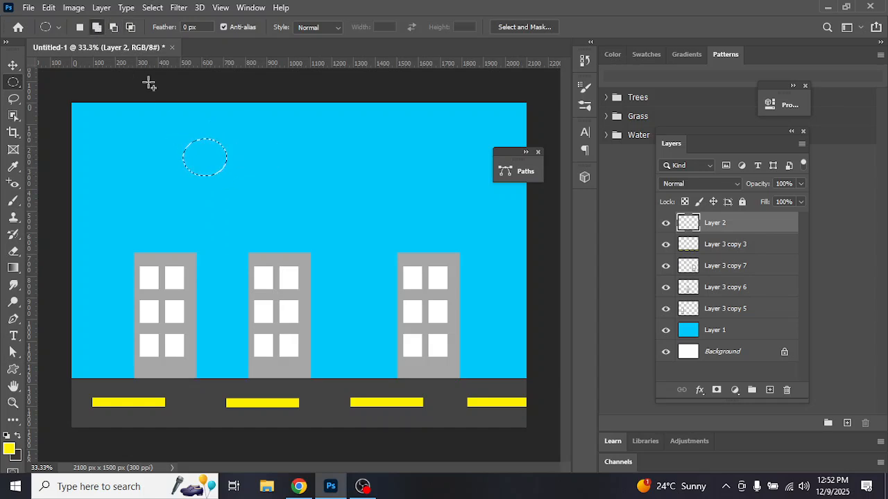
{"action": "left_click_drag", "start_coordinate": [208, 133], "coordinate": [203, 173]}
- Fill the cloud selection with light gray b2b2b2, deselect, and duplicate the cloud twice across the sky toward the right
{"action": "left_click", "coordinate": [9, 448]}
{"action": "left_click_drag", "start_coordinate": [592, 178], "coordinate": [415, 75]}
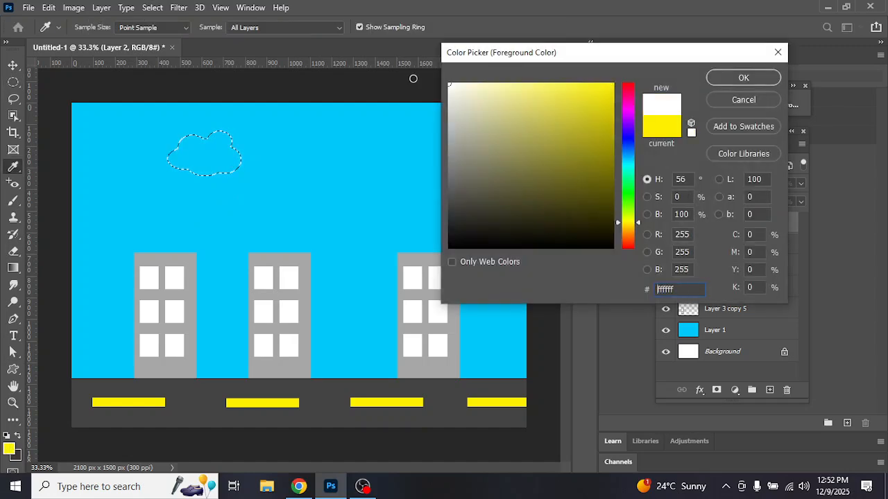
{"action": "left_click_drag", "start_coordinate": [464, 96], "coordinate": [449, 132]}
{"action": "left_click", "coordinate": [747, 84]}
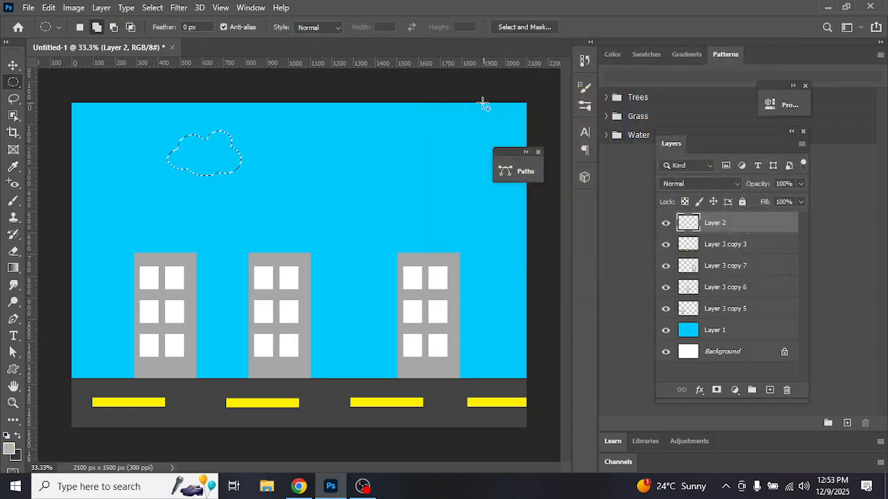
{"action": "key", "text": "alt+BackSpace"}
{"action": "key", "text": "ctrl+d"}
{"action": "left_click", "coordinate": [13, 65]}
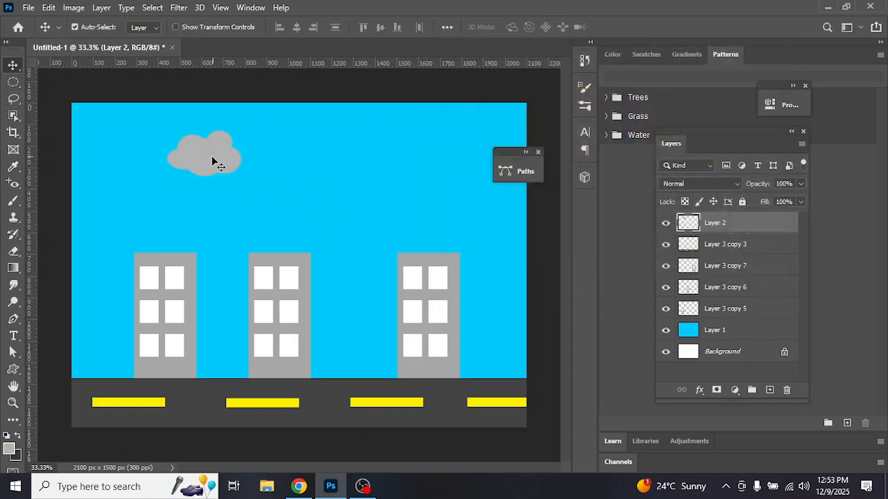
{"action": "left_click_drag", "start_coordinate": [203, 161], "coordinate": [469, 154]}
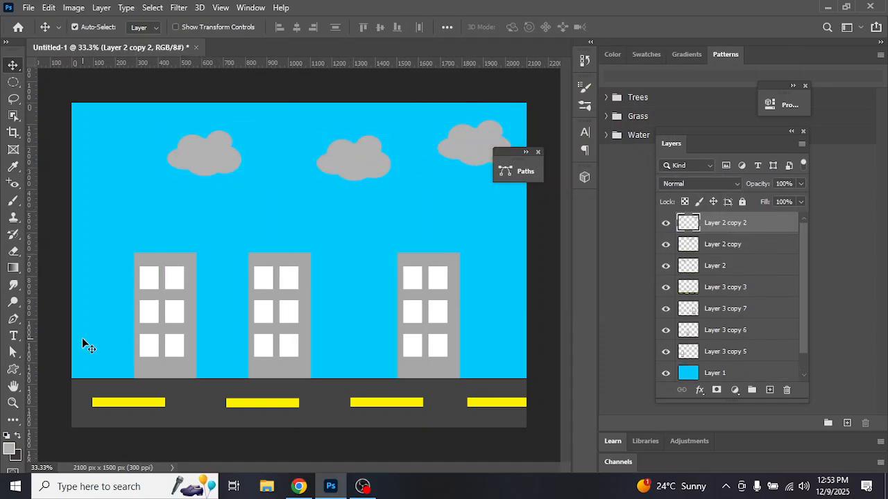
- On a new layer, make a circular selection about 270 px wide between the first two clouds, fill it with orange as a sun, and deselect
{"action": "left_click", "coordinate": [769, 390]}
{"action": "left_click", "coordinate": [13, 83]}
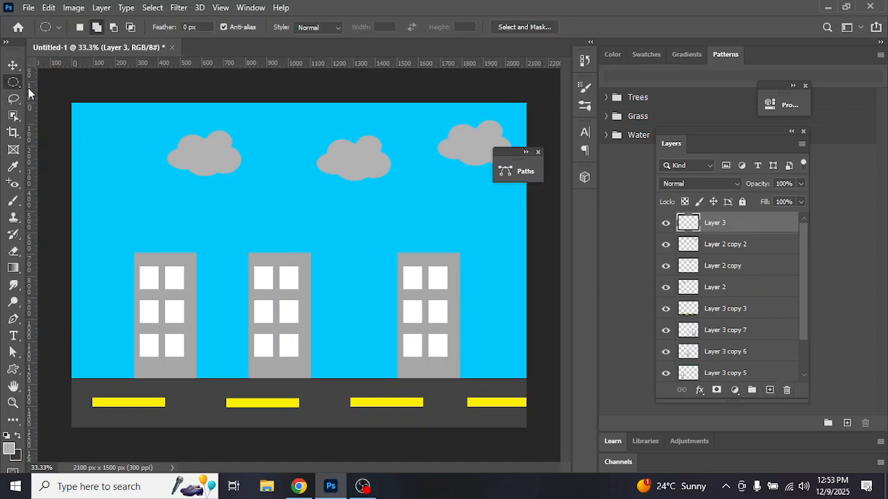
{"action": "left_click_drag", "start_coordinate": [268, 136], "coordinate": [327, 195]}
{"action": "left_click", "coordinate": [13, 451]}
{"action": "left_click_drag", "start_coordinate": [636, 220], "coordinate": [627, 231]}
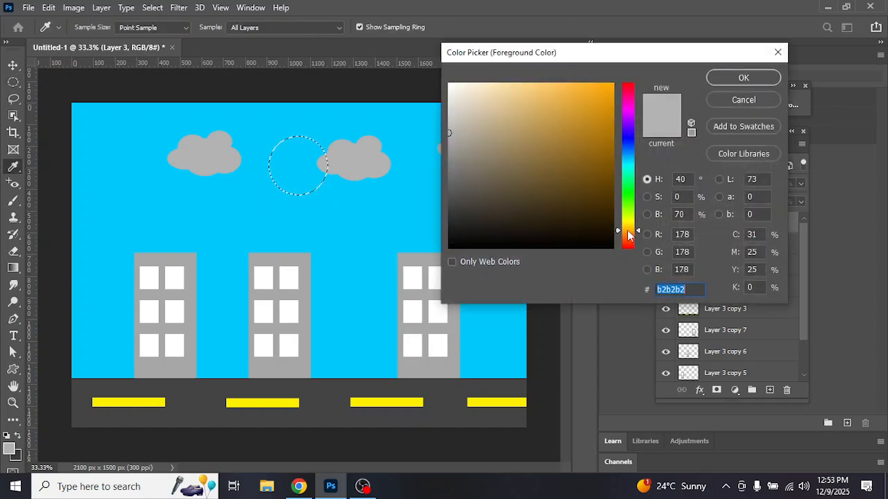
{"action": "left_click", "coordinate": [591, 125]}
{"action": "left_click", "coordinate": [743, 77]}
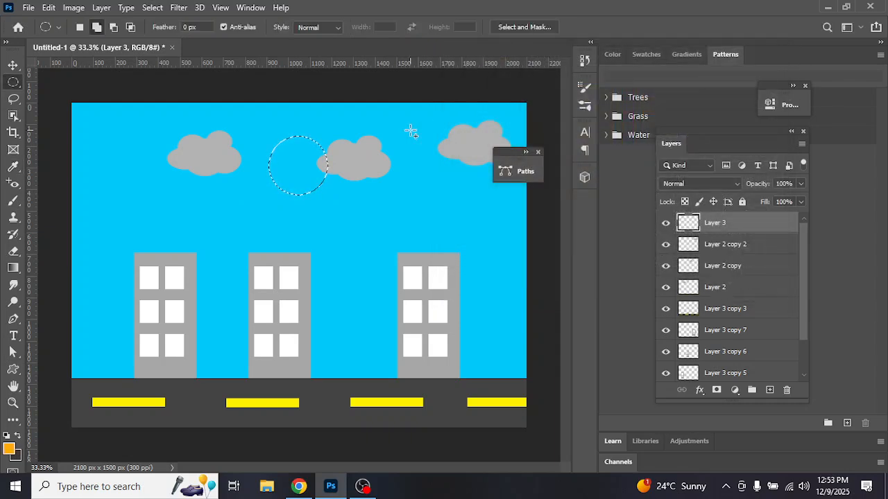
{"action": "key", "text": "alt+BackSpace"}
{"action": "key", "text": "ctrl+d"}
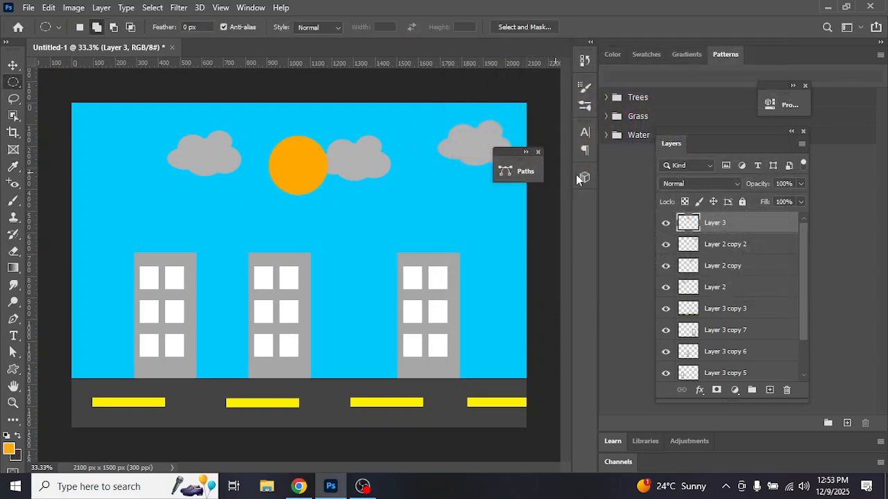
- Move the sun layer below the three cloud layers and shift the sun slightly up and right behind the middle cloud
{"action": "left_click_drag", "start_coordinate": [756, 237], "coordinate": [761, 305]}
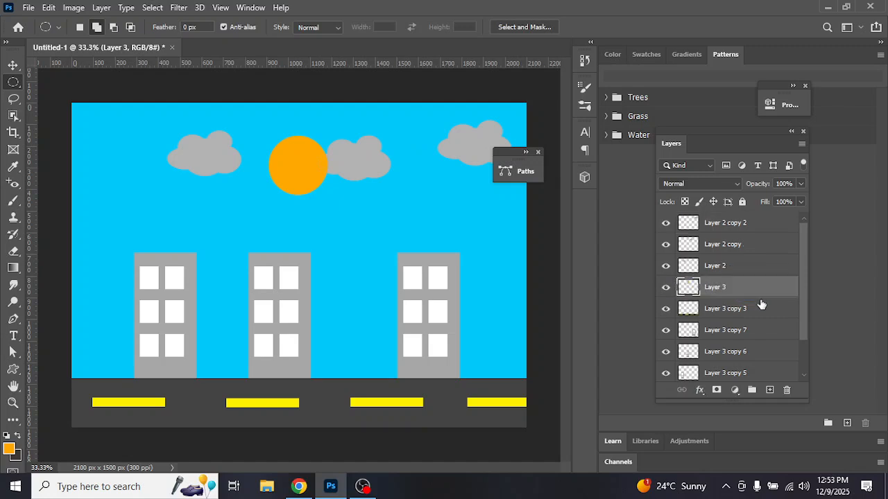
{"action": "left_click", "coordinate": [13, 65]}
{"action": "left_click_drag", "start_coordinate": [295, 174], "coordinate": [305, 163]}
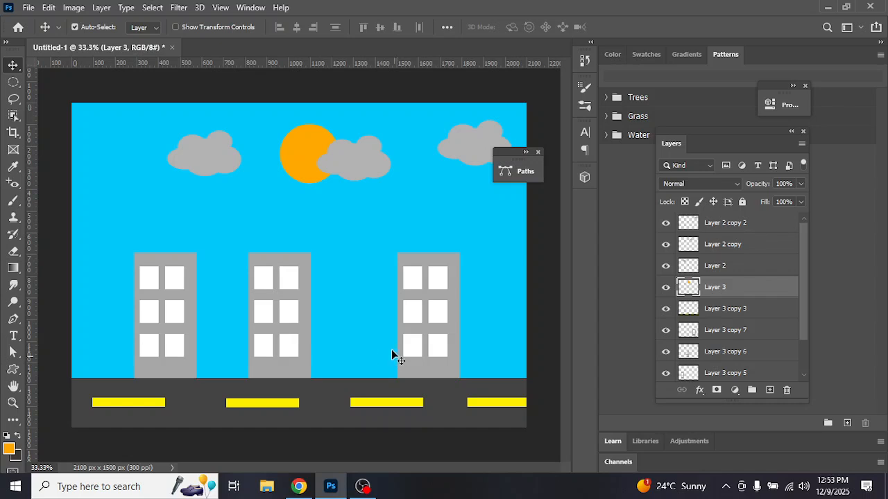
- On a new top layer, build a bush-shaped selection from overlapping ellipses at the lower-left corner of the middle building
{"action": "left_click", "coordinate": [755, 231]}
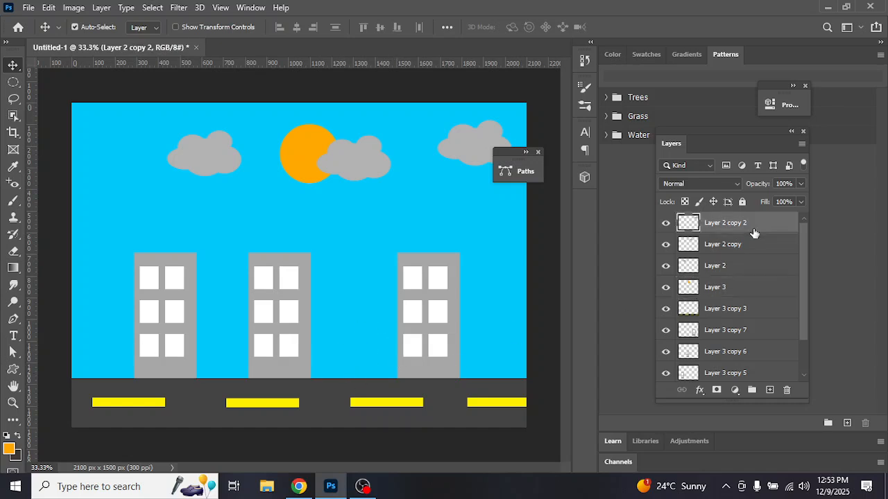
{"action": "left_click", "coordinate": [769, 390]}
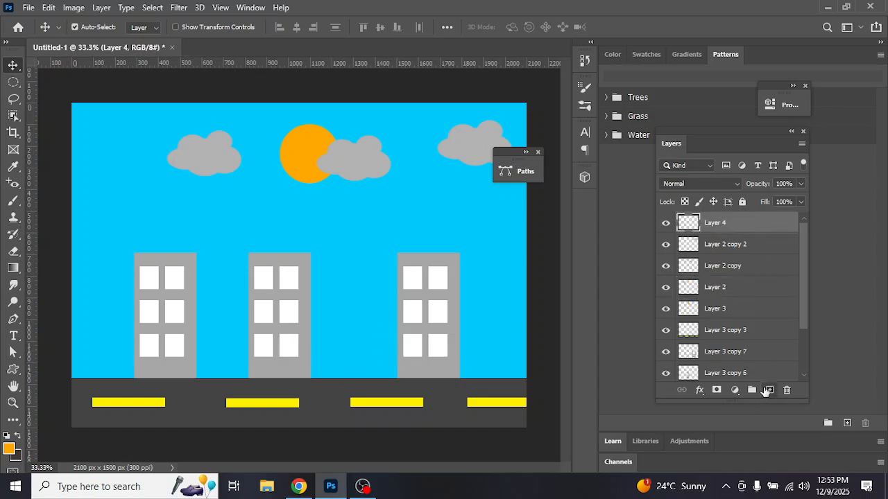
{"action": "left_click", "coordinate": [12, 88]}
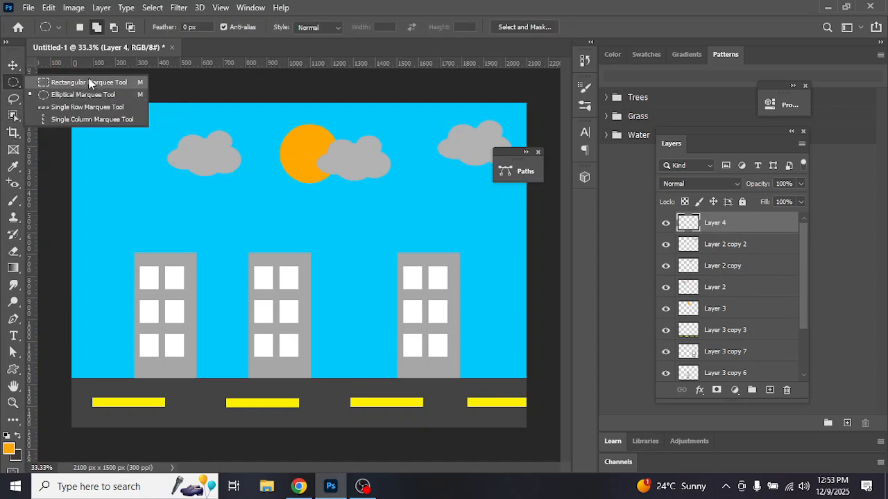
{"action": "left_click", "coordinate": [93, 95]}
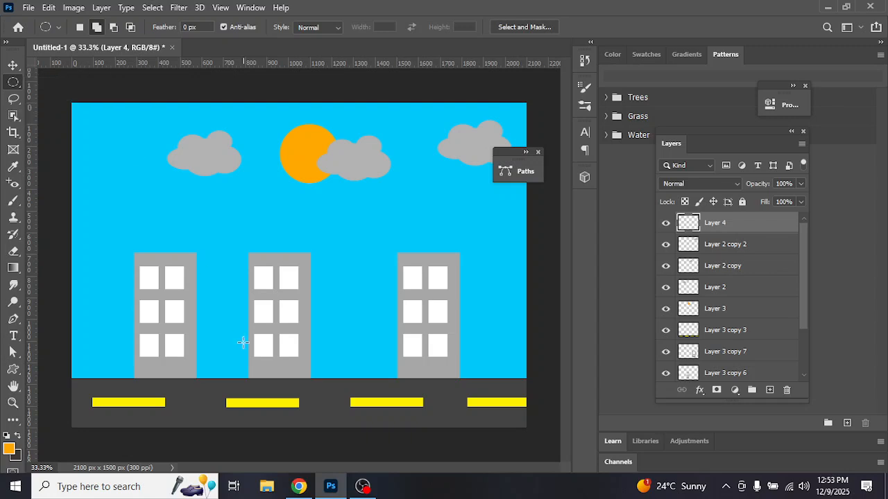
{"action": "left_click_drag", "start_coordinate": [224, 345], "coordinate": [267, 386]}
{"action": "left_click_drag", "start_coordinate": [223, 346], "coordinate": [236, 382]}
{"action": "left_click_drag", "start_coordinate": [239, 343], "coordinate": [258, 357]}
- Fill the bush selection with dark green 417900, deselect, and move its layer just below Layer 3 copy 7
{"action": "left_click", "coordinate": [9, 449]}
{"action": "left_click_drag", "start_coordinate": [627, 229], "coordinate": [627, 209]}
{"action": "left_click", "coordinate": [613, 171]}
{"action": "left_click", "coordinate": [743, 77]}
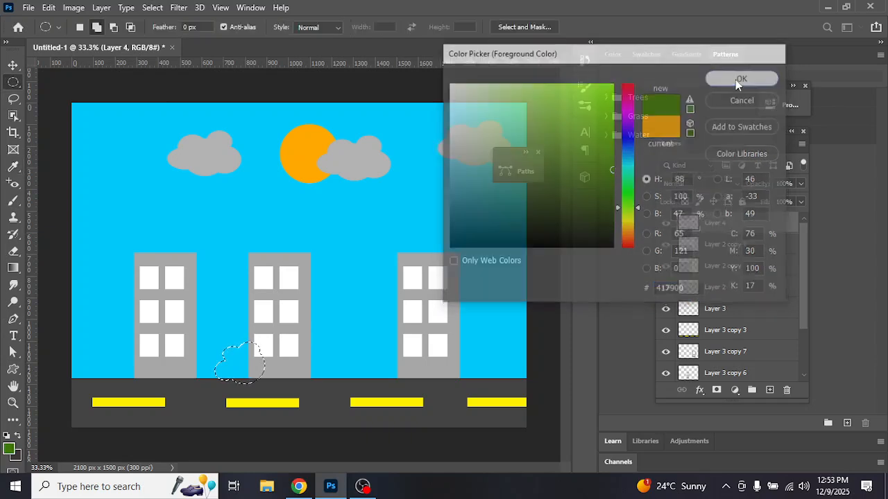
{"action": "key", "text": "alt+BackSpace"}
{"action": "key", "text": "ctrl+d"}
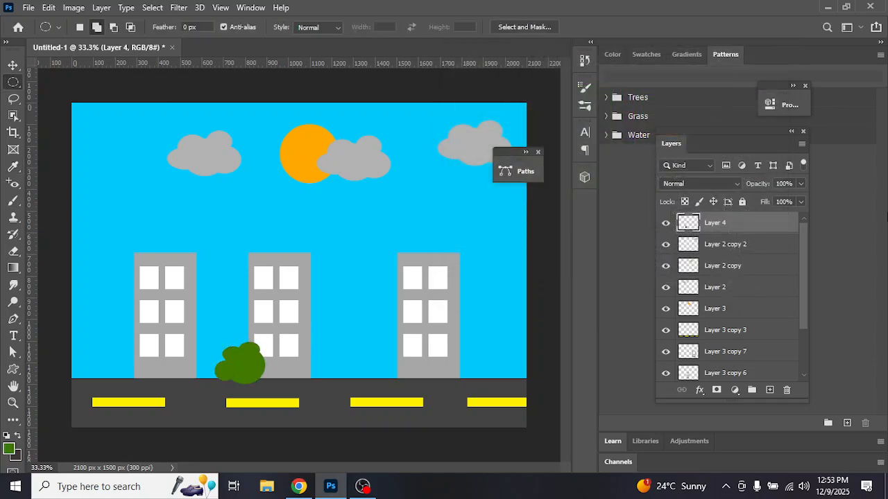
{"action": "left_click_drag", "start_coordinate": [723, 231], "coordinate": [733, 374]}
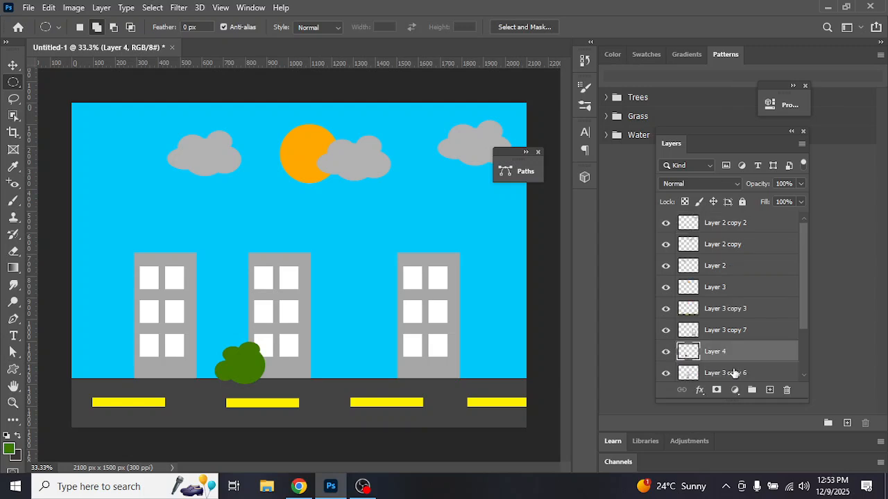
{"action": "scroll", "coordinate": [734, 326], "scroll_direction": "down", "scroll_amount": 1}
{"action": "left_click_drag", "start_coordinate": [733, 326], "coordinate": [751, 389]}
{"action": "scroll", "coordinate": [746, 315], "scroll_direction": "down", "scroll_amount": 1}
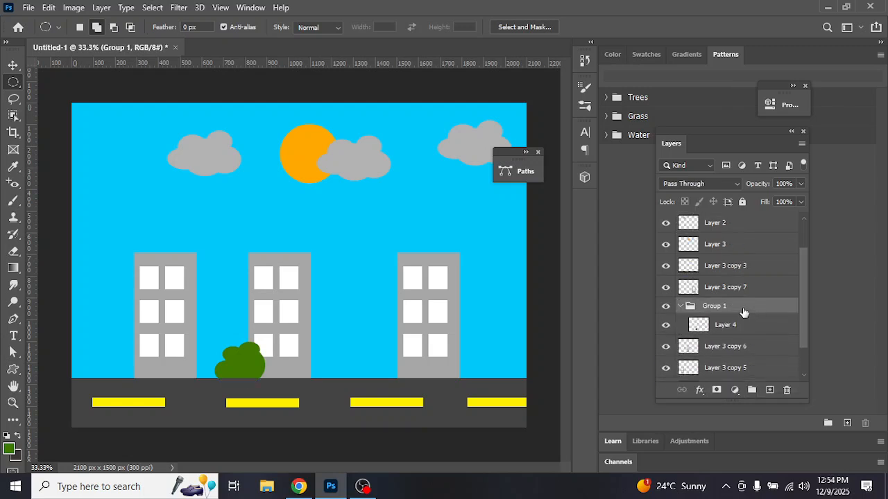
{"action": "key", "text": "ctrl+z"}
- Move the bush layer behind all buildings, directly above the sky layer, and duplicate the bush beside the left building and before the right building
{"action": "left_click_drag", "start_coordinate": [731, 313], "coordinate": [737, 374]}
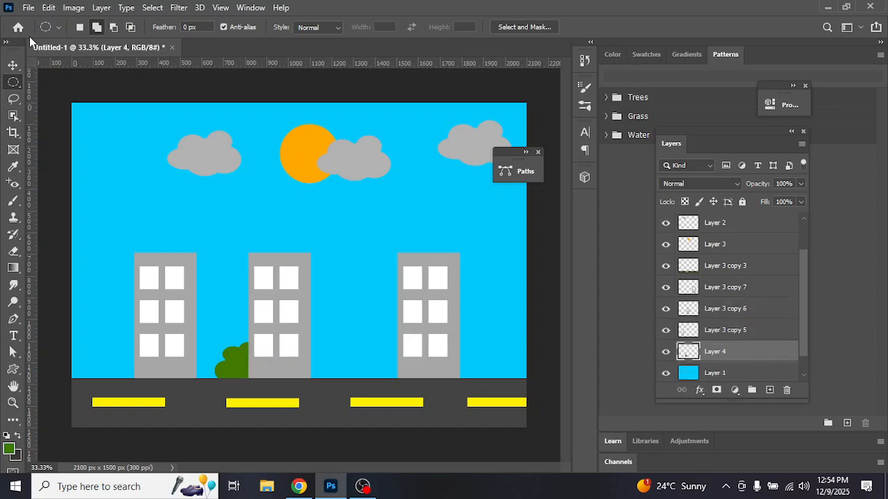
{"action": "left_click", "coordinate": [13, 64]}
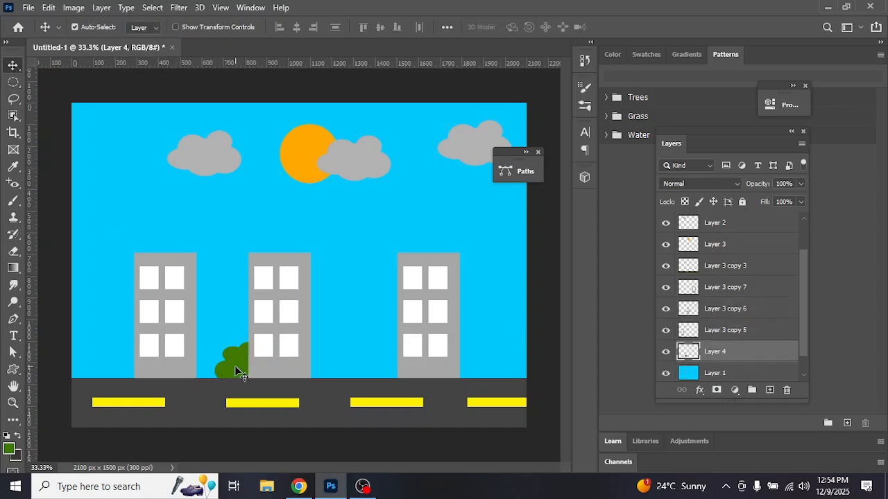
{"action": "left_click_drag", "start_coordinate": [233, 363], "coordinate": [384, 370]}
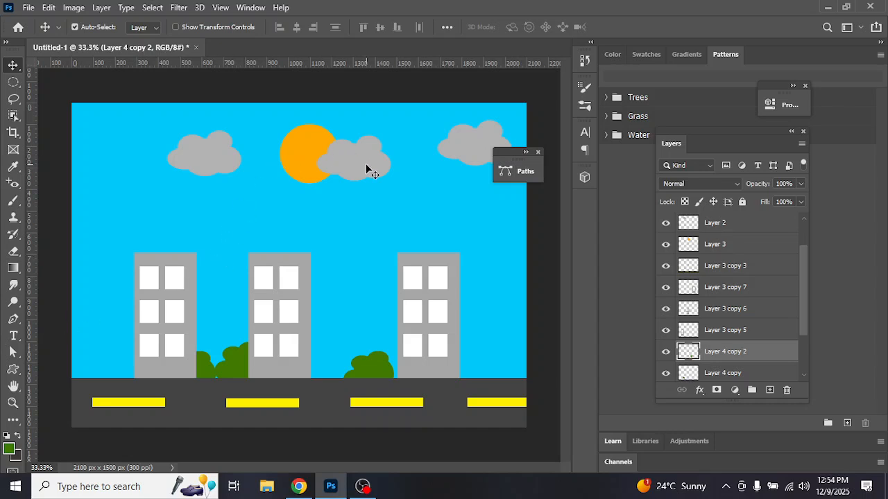
- Nudge the middle cloud slightly up and left, and scale it proportionally to 103.53% with Free Transform
{"action": "mouse_move", "coordinate": [368, 170]}
{"action": "left_mouse_down"}
{"action": "mouse_move", "coordinate": [380, 137]}
{"action": "mouse_move", "coordinate": [369, 168]}
{"action": "mouse_move", "coordinate": [359, 161]}
{"action": "left_mouse_up"}
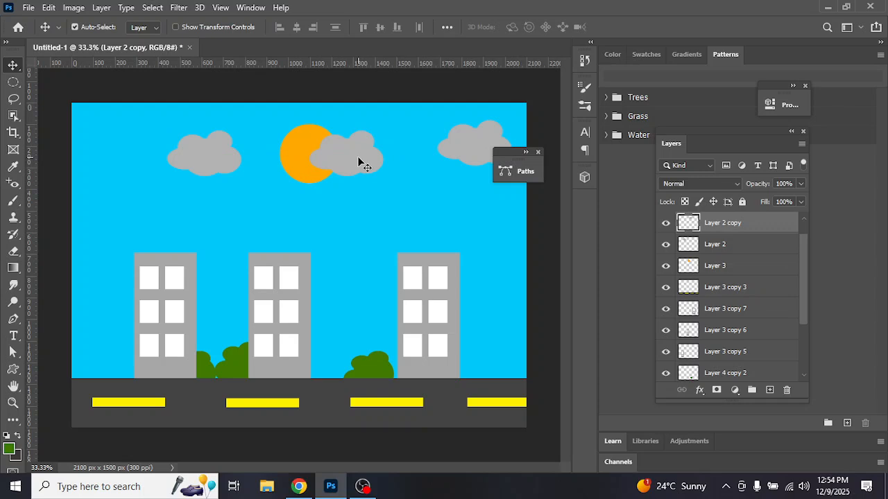
{"action": "key", "text": "ctrl"}
{"action": "key", "text": "ctrl+t"}
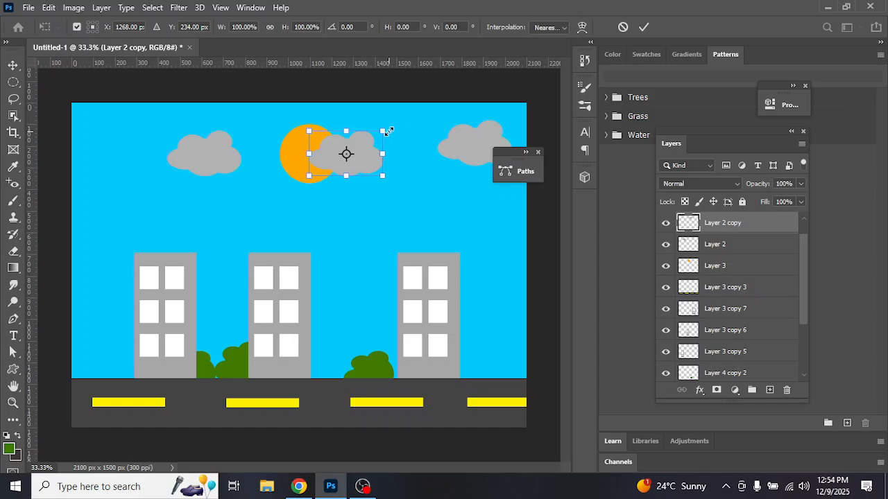
{"action": "left_click_drag", "start_coordinate": [381, 175], "coordinate": [432, 214]}
{"action": "key", "text": "ctrl+z"}
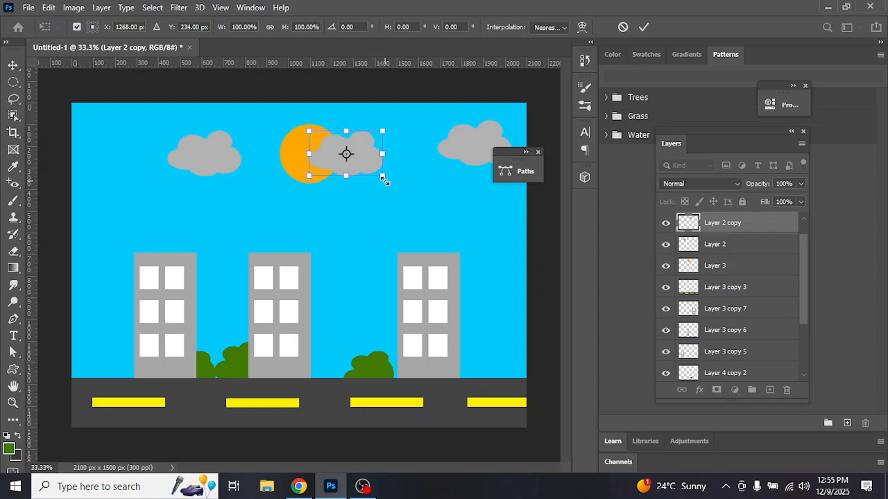
{"action": "left_click_drag", "start_coordinate": [384, 180], "coordinate": [345, 151]}
{"action": "left_click_drag", "start_coordinate": [345, 150], "coordinate": [387, 177]}
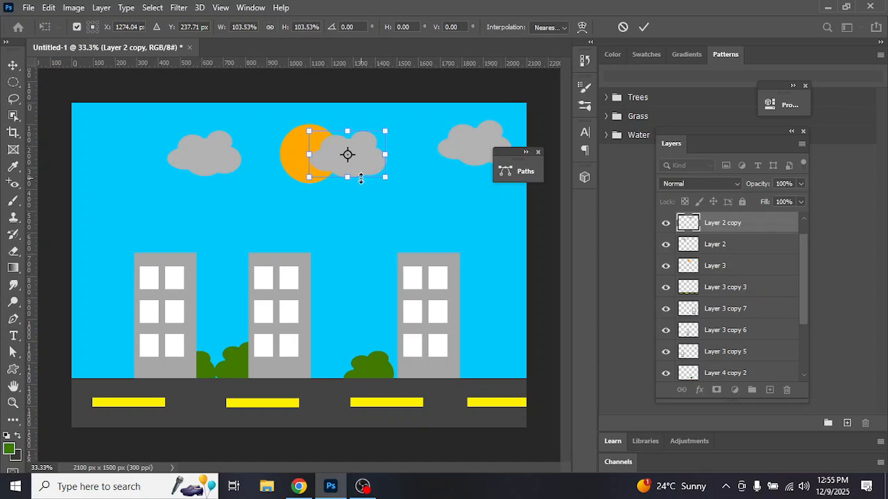
{"action": "key", "text": "Return"}
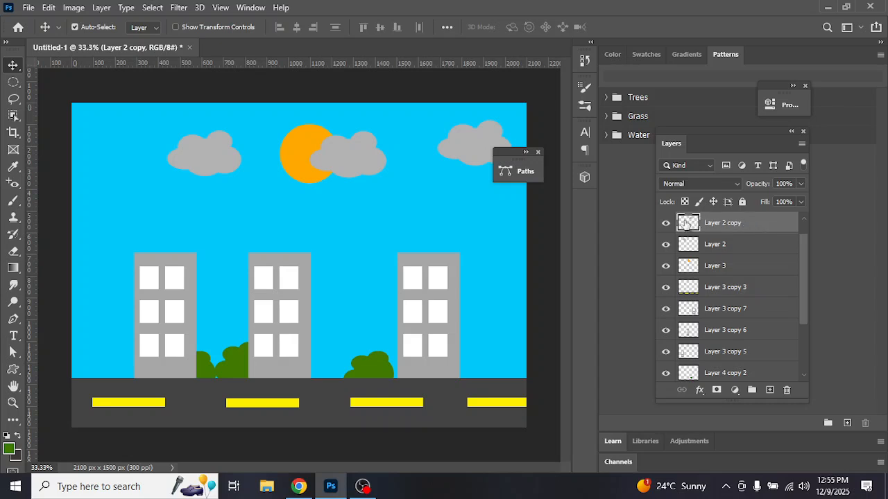
- Load the middle cloud's layer outline as a selection, fill it with white, and deselect
{"action": "key", "text": "ctrl"}
{"action": "left_click", "coordinate": [690, 224], "text": "ctrl"}
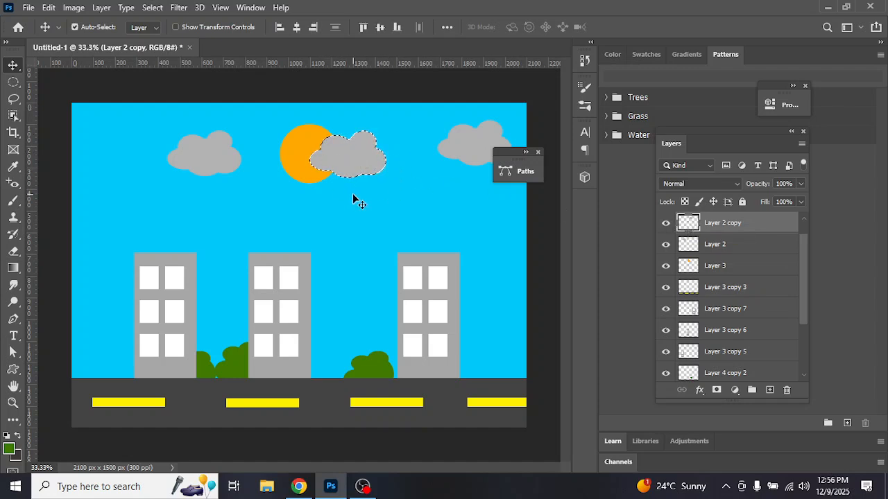
{"action": "left_click", "coordinate": [9, 450]}
{"action": "left_click_drag", "start_coordinate": [511, 197], "coordinate": [412, 111]}
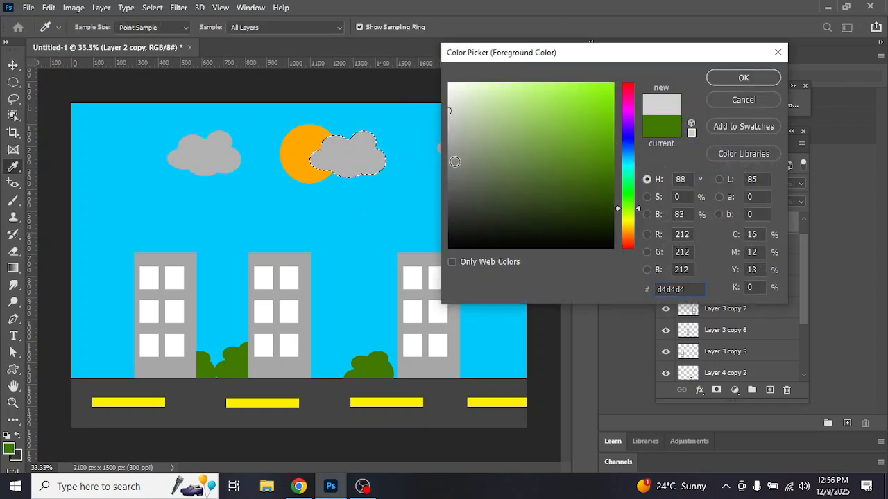
{"action": "left_click", "coordinate": [449, 83]}
{"action": "left_click", "coordinate": [729, 82]}
{"action": "key", "text": "v"}
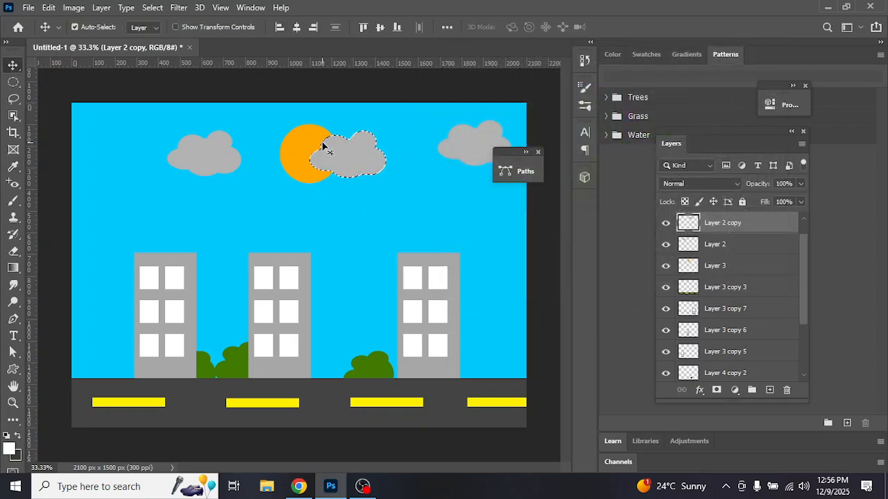
{"action": "key", "text": "alt+BackSpace"}
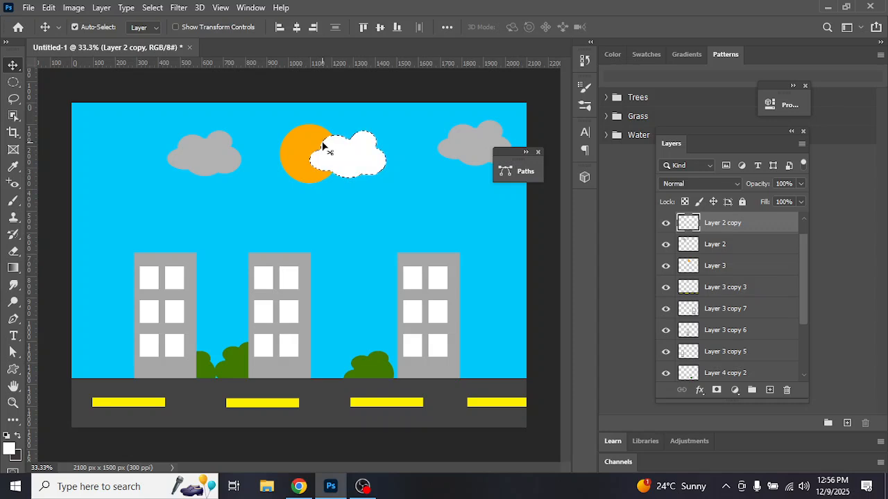
{"action": "key", "text": "ctrl+d"}
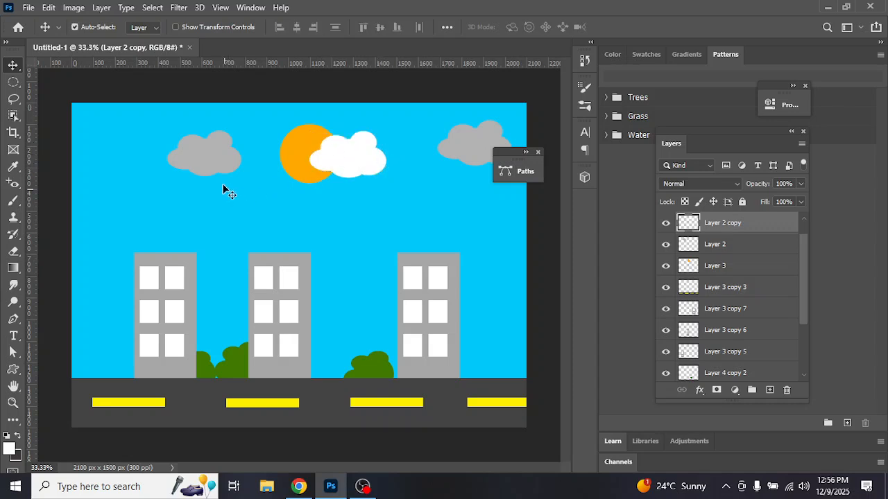
- Fill the left cloud's layer outline with white, deselect, and shift the middle cloud slightly up and right over the sun
{"action": "left_click", "coordinate": [212, 159]}
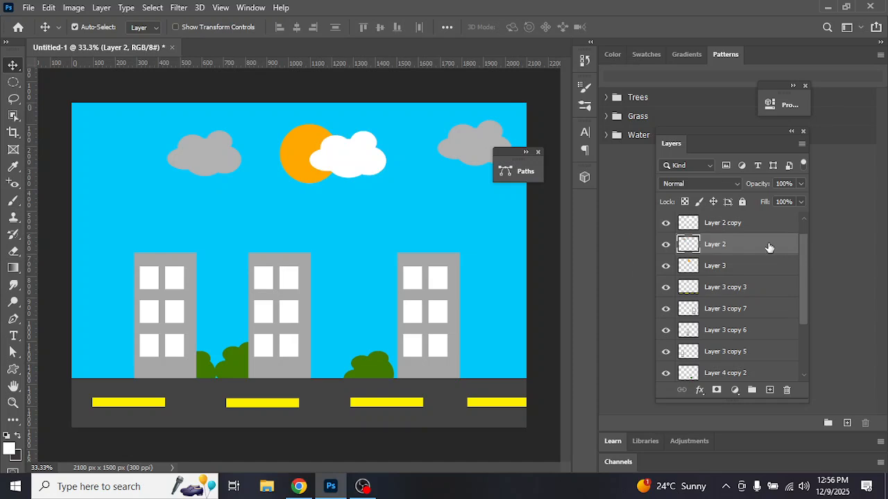
{"action": "left_click", "coordinate": [691, 246], "text": "ctrl"}
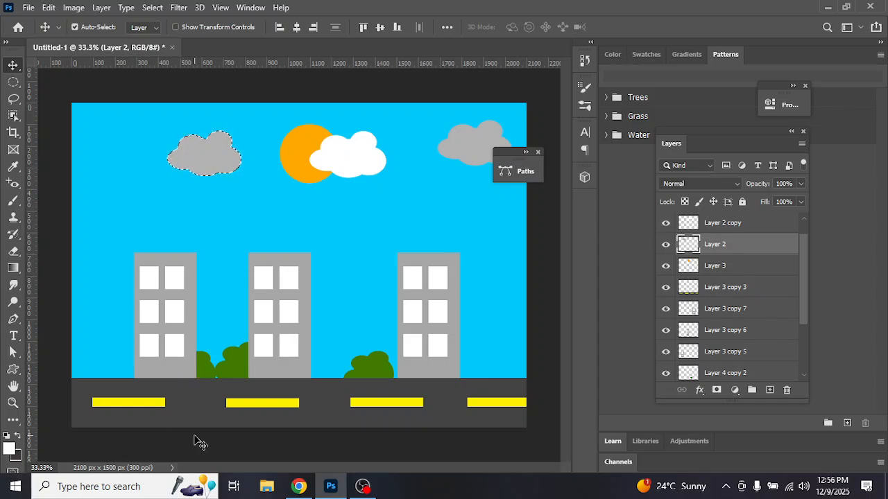
{"action": "key", "text": "alt+BackSpace"}
{"action": "key", "text": "ctrl+d"}
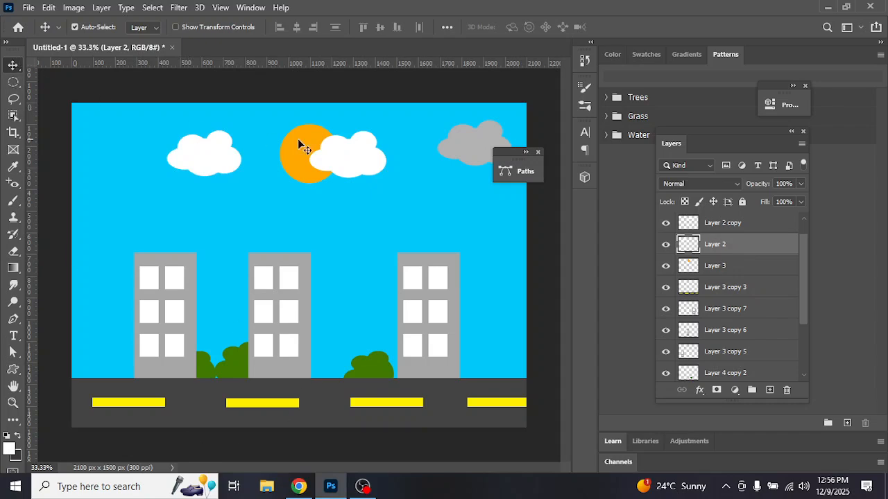
{"action": "left_click_drag", "start_coordinate": [341, 169], "coordinate": [348, 149]}
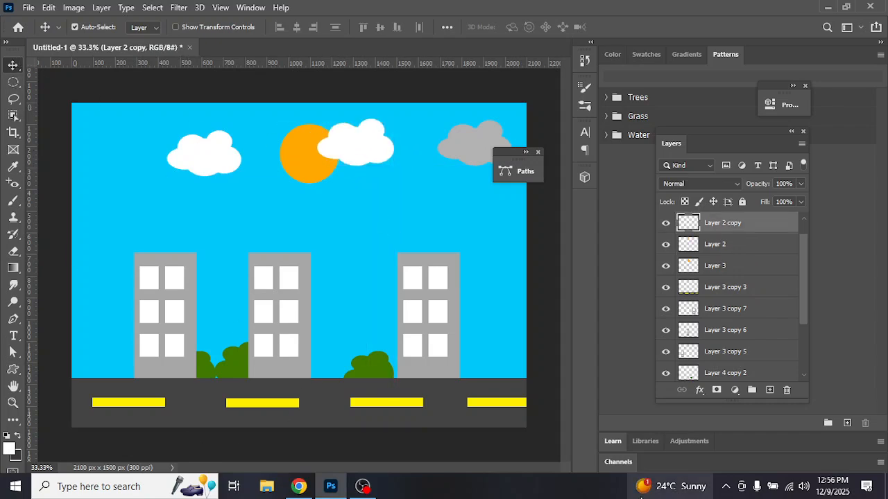
{"action": "mouse_move", "coordinate": [641, 497]}
{"action": "left_click", "coordinate": [179, 6]}
{"action": "left_click", "coordinate": [217, 302]}
{"action": "left_click", "coordinate": [236, 314]}
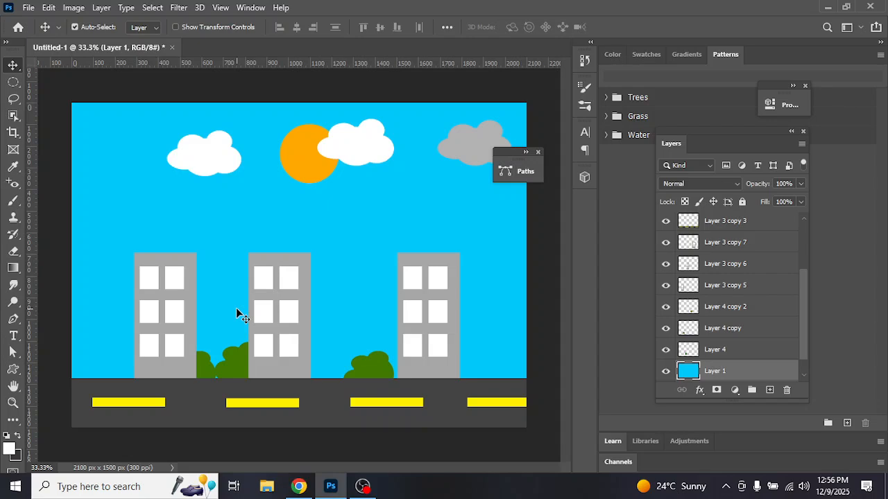
- Minimize Photoshop, switch to File Explorer, and open the REFAE folder on Local Disk (D:)
{"action": "left_click", "coordinate": [828, 6]}
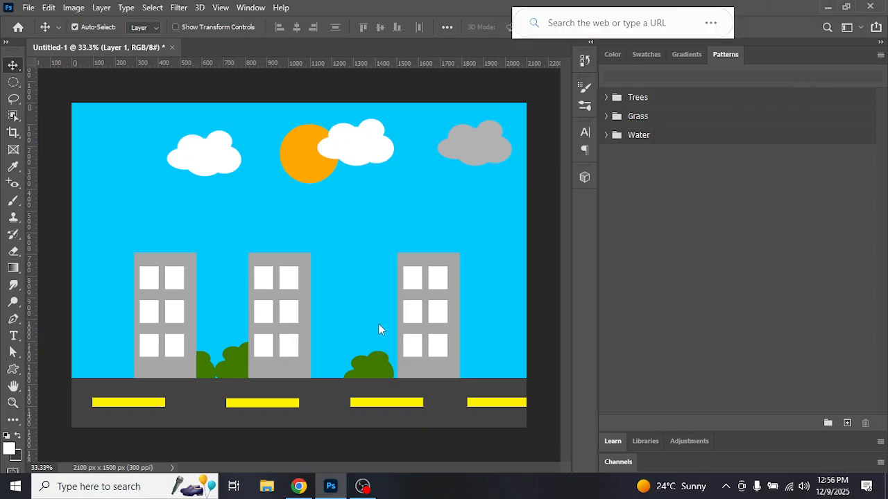
{"action": "double_click", "coordinate": [223, 284]}
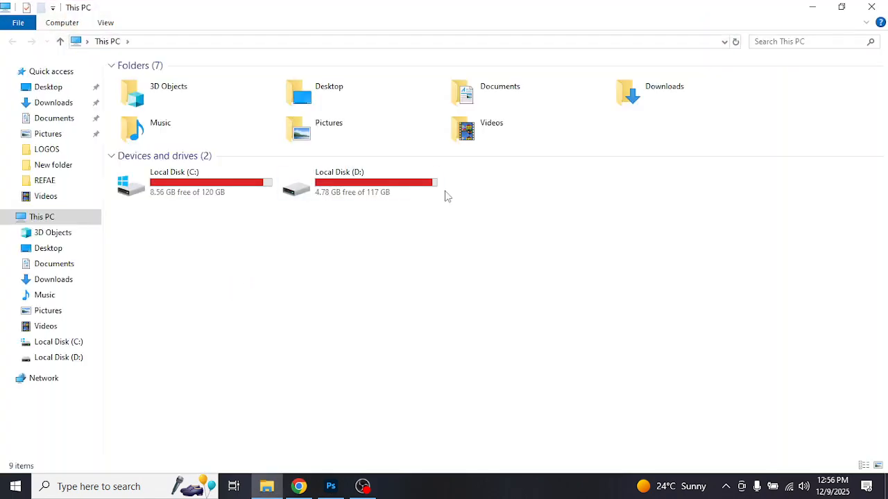
{"action": "left_click", "coordinate": [392, 192]}
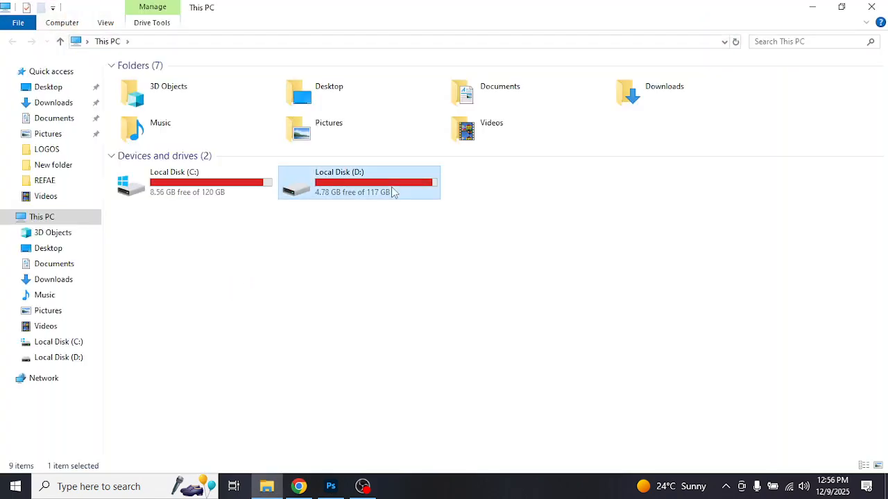
{"action": "double_click", "coordinate": [393, 192]}
{"action": "left_click", "coordinate": [305, 300]}
{"action": "double_click", "coordinate": [305, 300]}
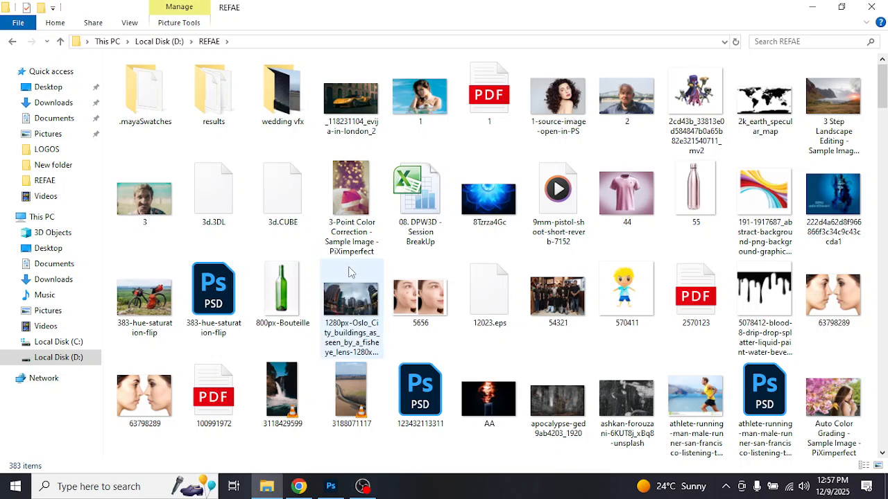
- Preview the 3-Point Color Correction sample image and the athlete-running photo, closing each preview after viewing
{"action": "left_click", "coordinate": [373, 212]}
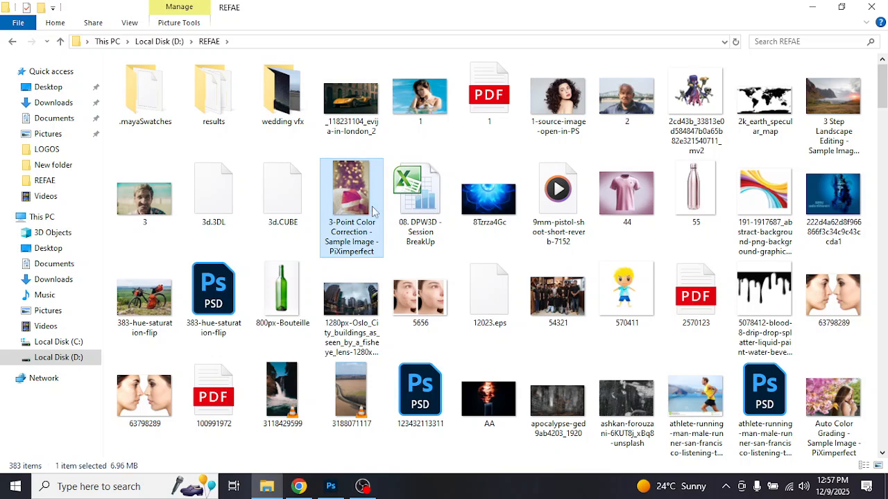
{"action": "double_click", "coordinate": [373, 212]}
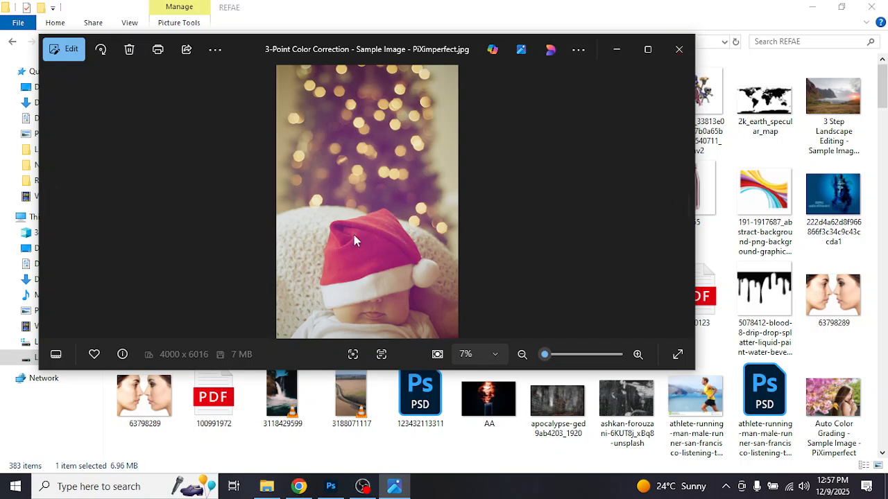
{"action": "left_click", "coordinate": [673, 52]}
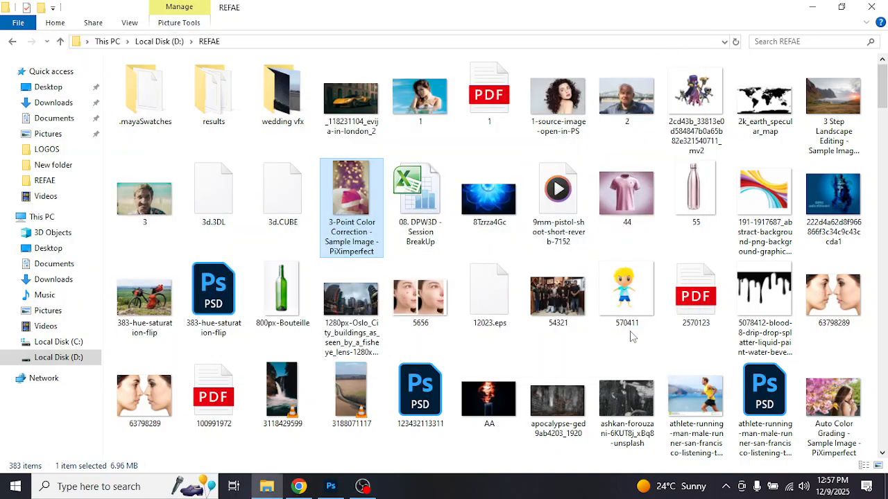
{"action": "left_click", "coordinate": [701, 419]}
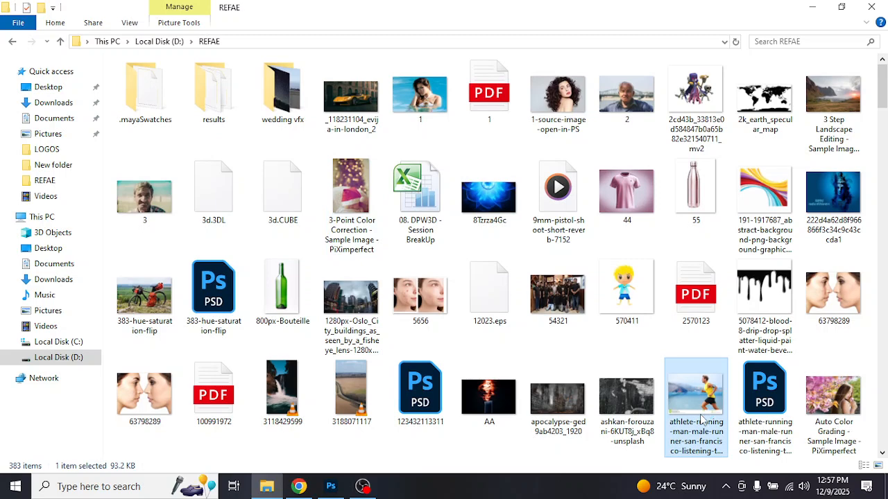
{"action": "double_click", "coordinate": [700, 419]}
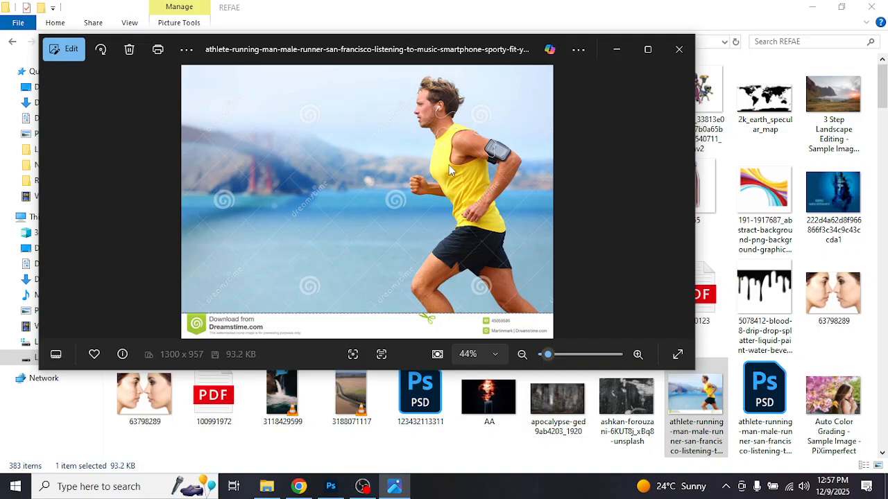
{"action": "left_click", "coordinate": [679, 49]}
- Preview the images Example 2 - Sample Image - PiXimperfect and Displacement - lady65, examining the first one up close
{"action": "scroll", "coordinate": [645, 262], "scroll_direction": "down", "scroll_amount": 3}
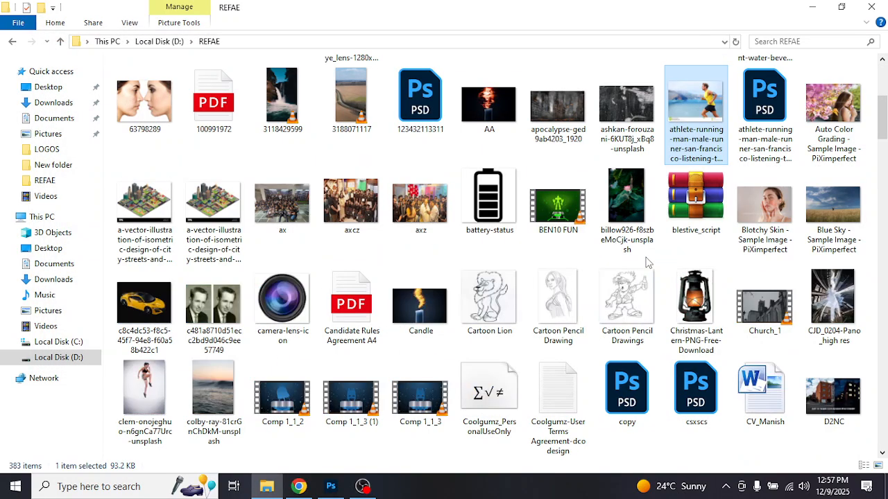
{"action": "scroll", "coordinate": [645, 263], "scroll_direction": "down", "scroll_amount": 3}
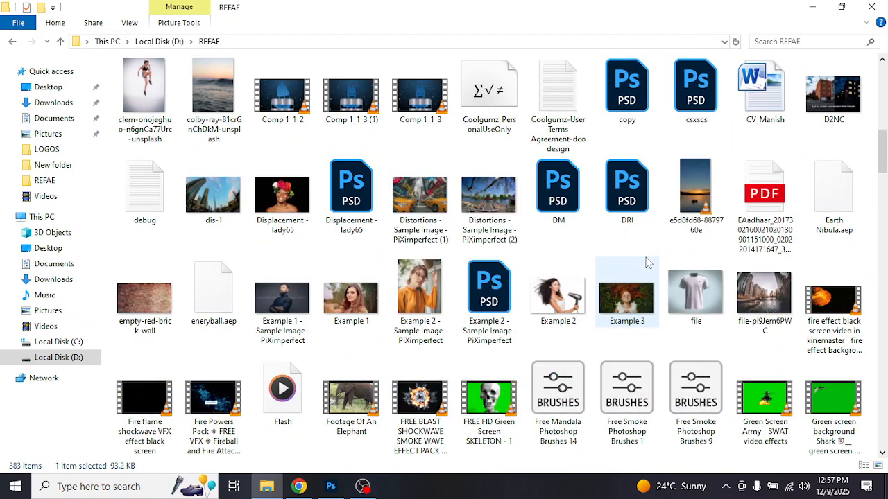
{"action": "double_click", "coordinate": [414, 303]}
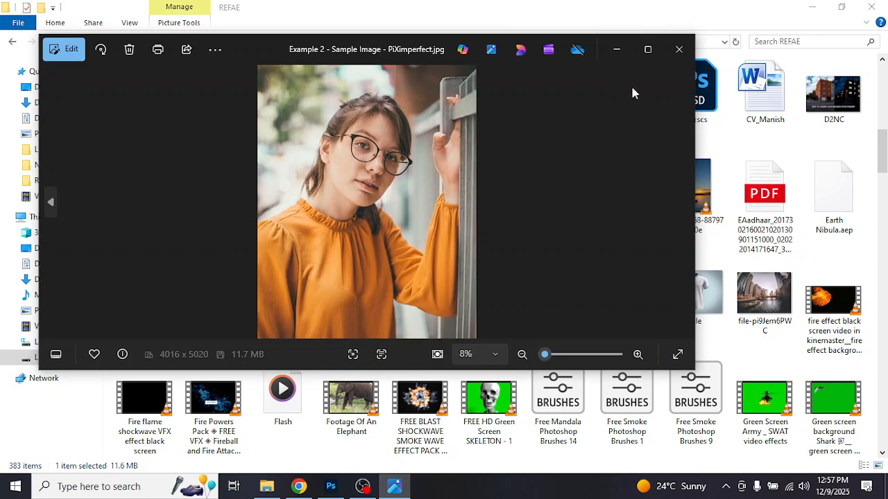
{"action": "scroll", "coordinate": [385, 215], "scroll_direction": "up", "scroll_amount": 5}
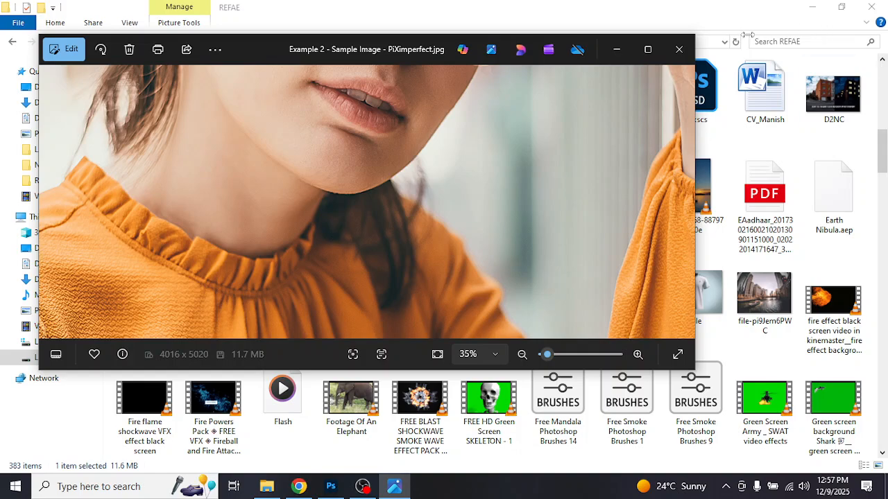
{"action": "left_click", "coordinate": [679, 50]}
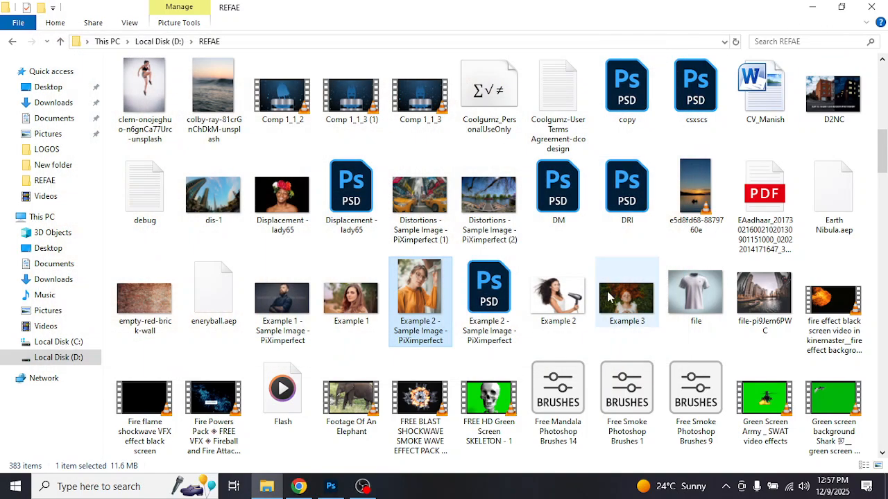
{"action": "double_click", "coordinate": [298, 195]}
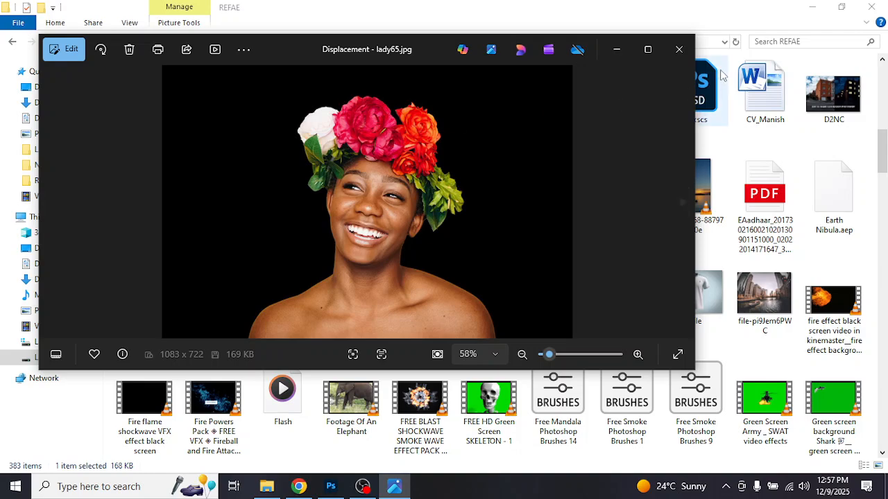
{"action": "left_click", "coordinate": [679, 50]}
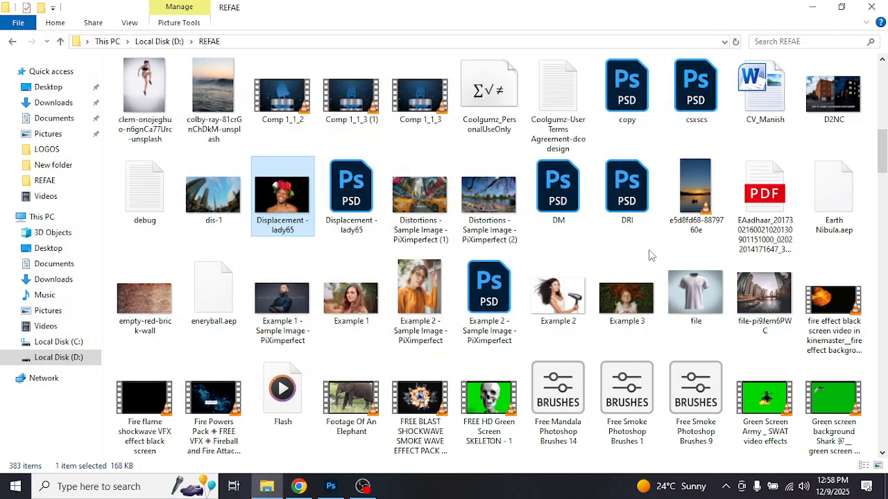
- Preview Love-Images-1 and examine the couple's outlines and clothing up close before closing the image
{"action": "scroll", "coordinate": [650, 255], "scroll_direction": "down", "scroll_amount": 3}
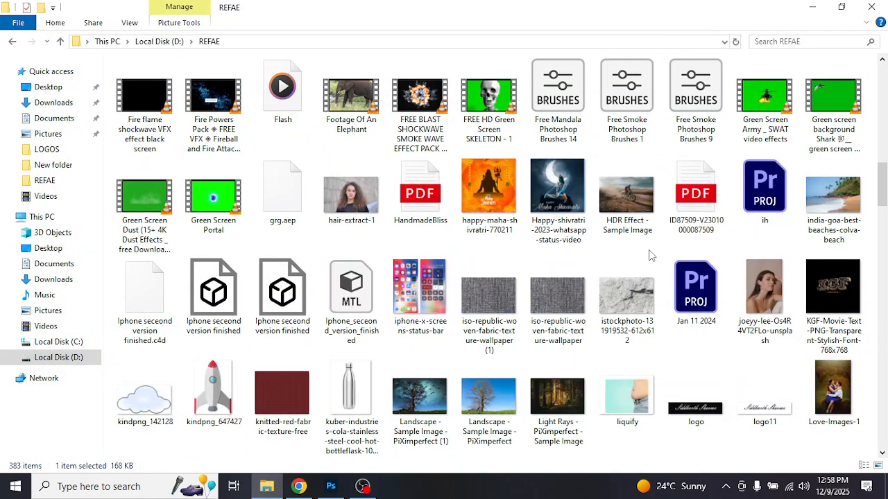
{"action": "scroll", "coordinate": [650, 255], "scroll_direction": "down", "scroll_amount": 3}
{"action": "double_click", "coordinate": [848, 144]}
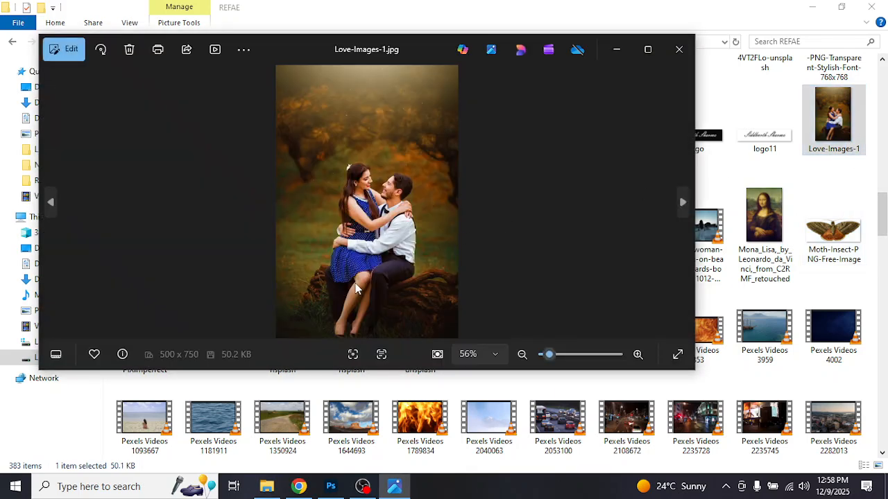
{"action": "scroll", "coordinate": [387, 243], "scroll_direction": "up", "scroll_amount": 5}
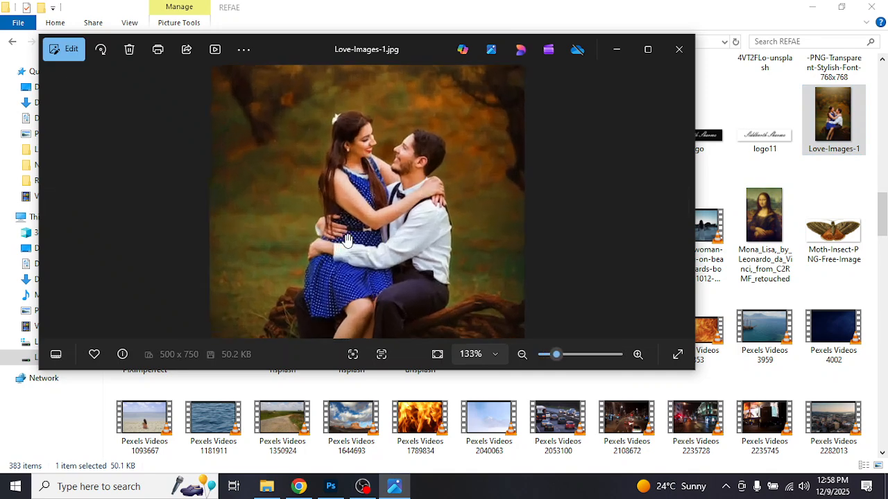
{"action": "left_click_drag", "start_coordinate": [394, 217], "coordinate": [473, 192]}
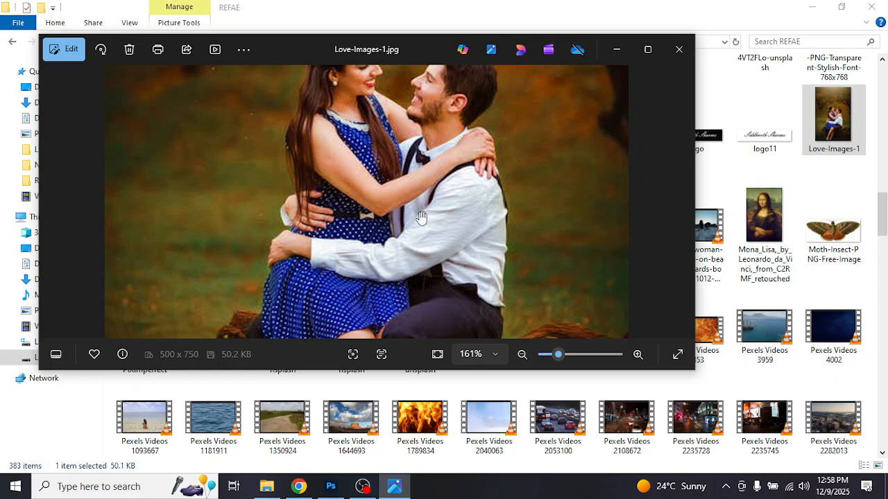
{"action": "left_click", "coordinate": [679, 49]}
- Look through the rest of the REFAE folder for a suitable portrait and preview pexels-monstera-6311599
{"action": "scroll", "coordinate": [645, 277], "scroll_direction": "down", "scroll_amount": 3}
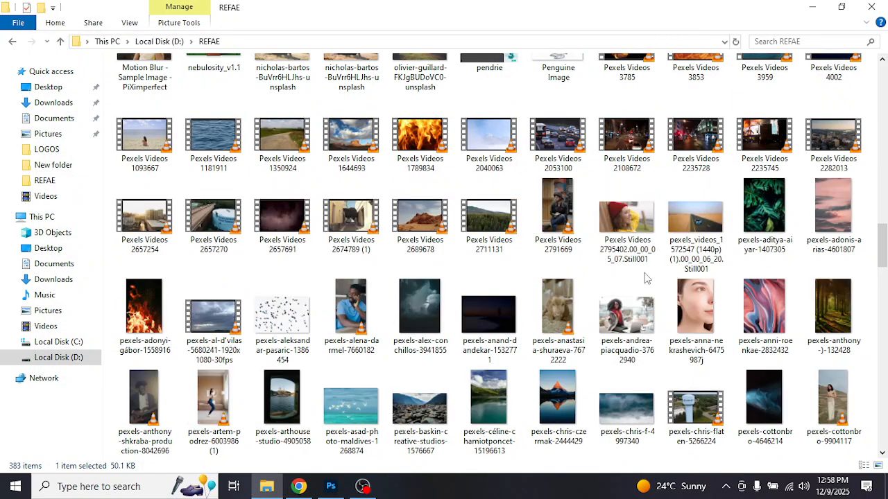
{"action": "scroll", "coordinate": [645, 277], "scroll_direction": "down", "scroll_amount": 3}
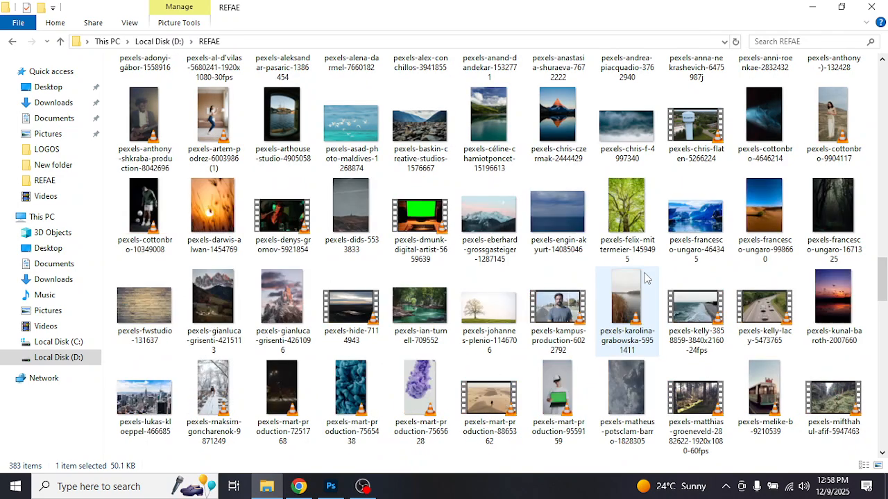
{"action": "scroll", "coordinate": [645, 277], "scroll_direction": "down", "scroll_amount": 3}
{"action": "scroll", "coordinate": [646, 277], "scroll_direction": "down", "scroll_amount": 3}
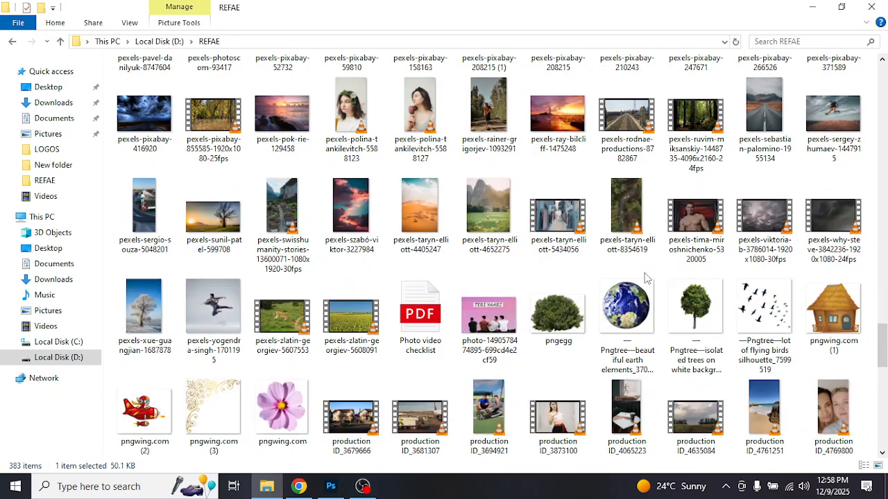
{"action": "scroll", "coordinate": [645, 277], "scroll_direction": "down", "scroll_amount": 3}
{"action": "scroll", "coordinate": [645, 277], "scroll_direction": "down", "scroll_amount": 3}
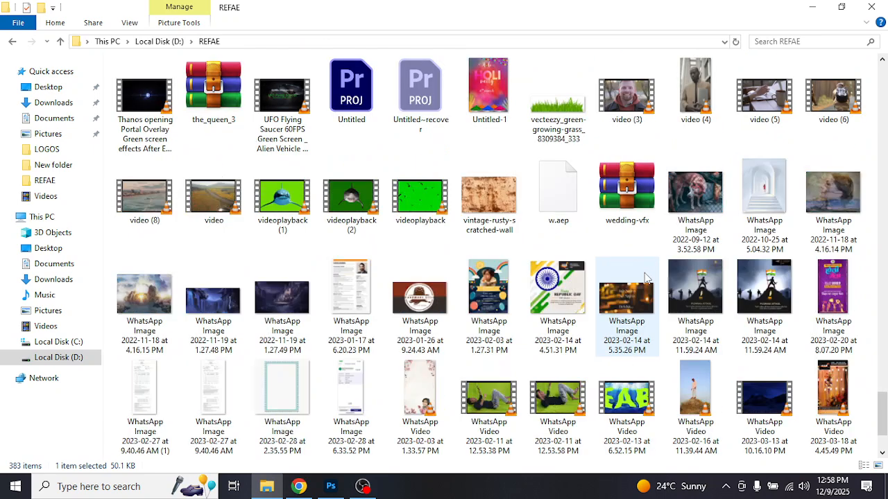
{"action": "scroll", "coordinate": [645, 278], "scroll_direction": "down", "scroll_amount": 1}
{"action": "scroll", "coordinate": [645, 278], "scroll_direction": "up", "scroll_amount": 6}
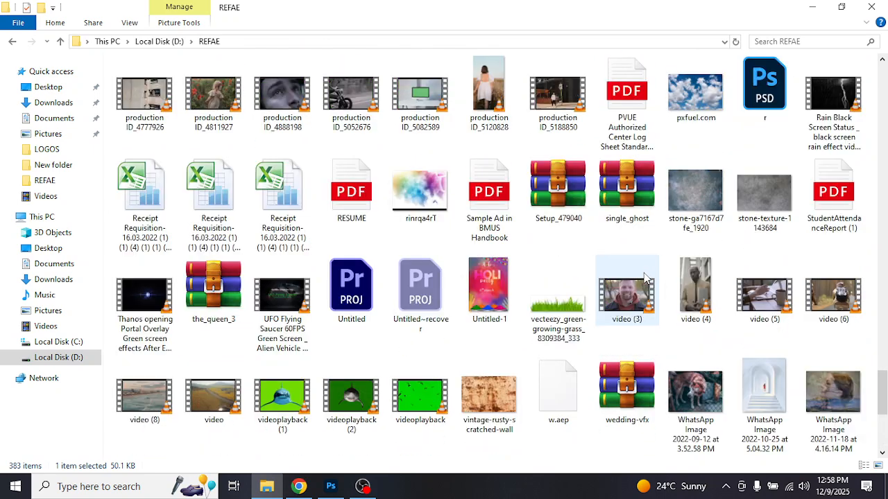
{"action": "scroll", "coordinate": [645, 277], "scroll_direction": "up", "scroll_amount": 3}
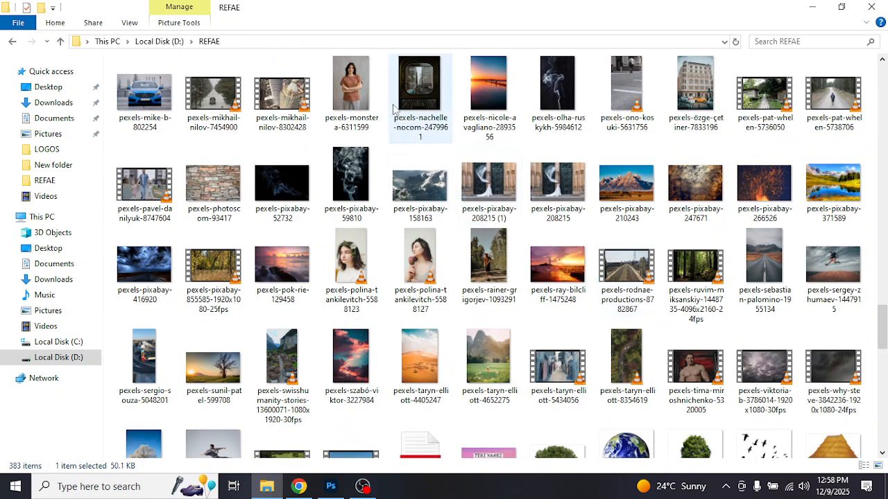
{"action": "left_click", "coordinate": [367, 97]}
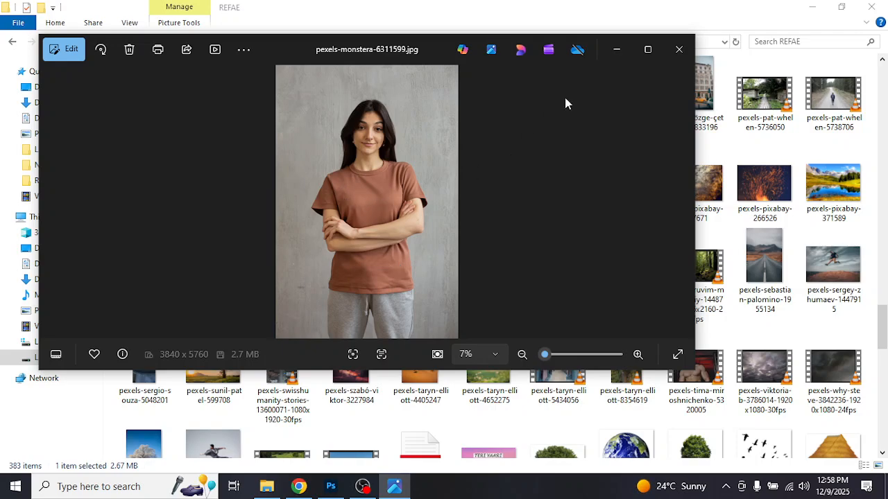
{"action": "left_click", "coordinate": [670, 53]}
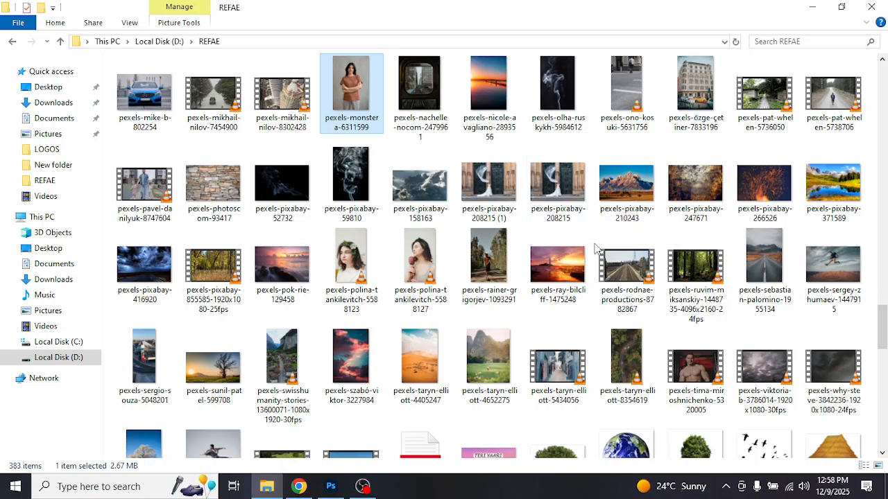
- Add Love-Images-1 and the Example 2 - Sample Image - PiXimperfect photo to the file selection containing pexels-monstera-6311599
{"action": "scroll", "coordinate": [590, 208], "scroll_direction": "up", "scroll_amount": 3}
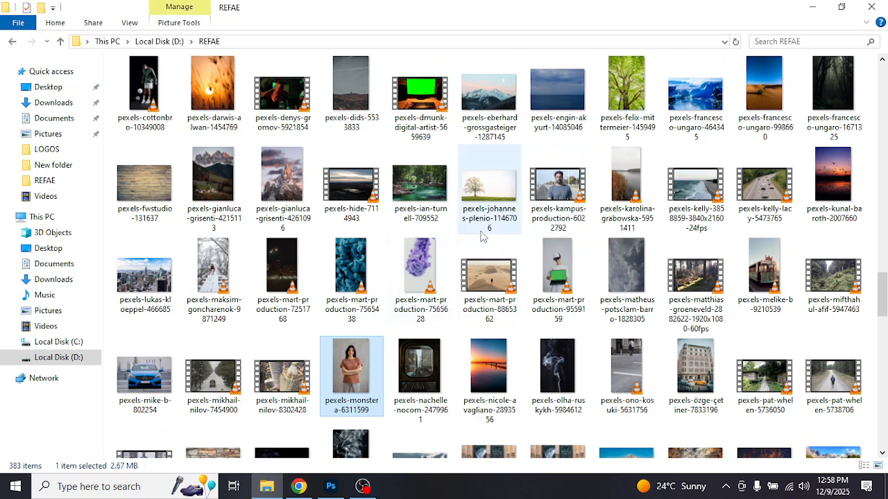
{"action": "scroll", "coordinate": [469, 244], "scroll_direction": "up", "scroll_amount": 3}
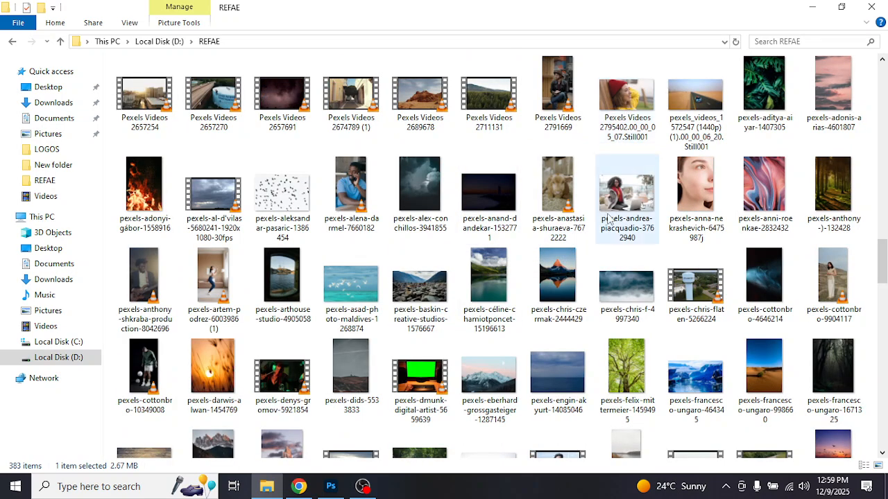
{"action": "scroll", "coordinate": [624, 111], "scroll_direction": "up", "scroll_amount": 3}
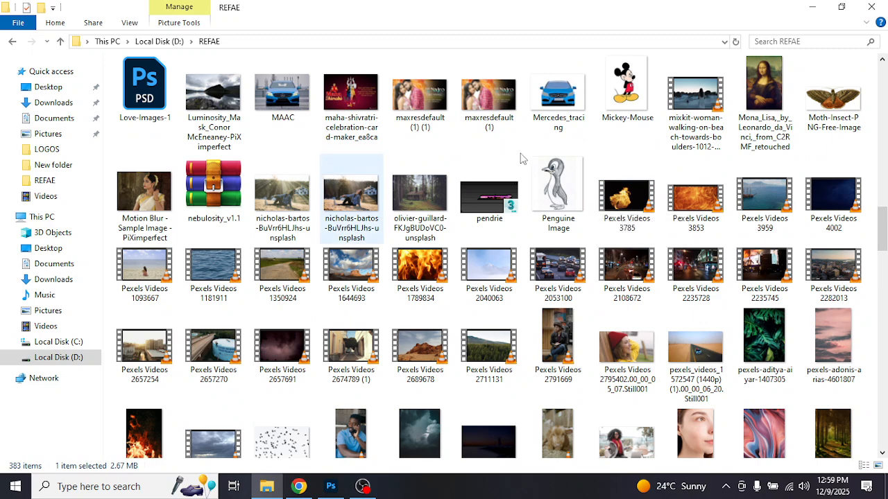
{"action": "scroll", "coordinate": [707, 185], "scroll_direction": "up", "scroll_amount": 3}
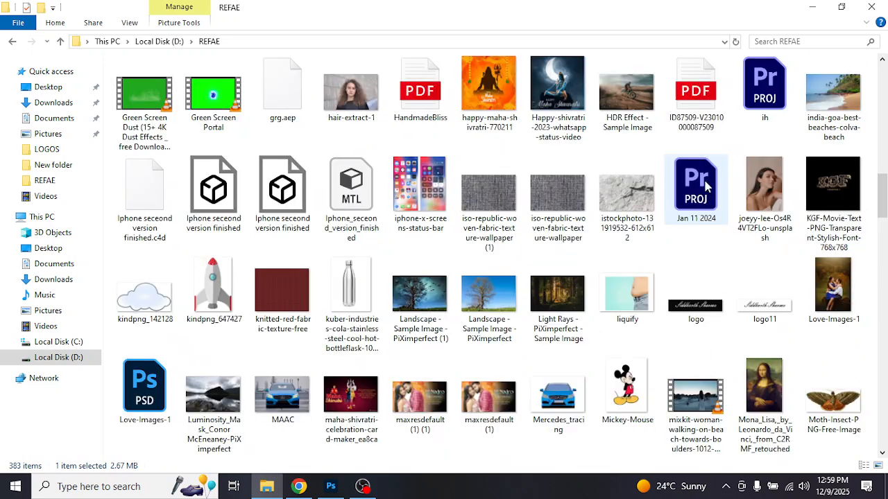
{"action": "left_click", "coordinate": [832, 292], "text": "ctrl"}
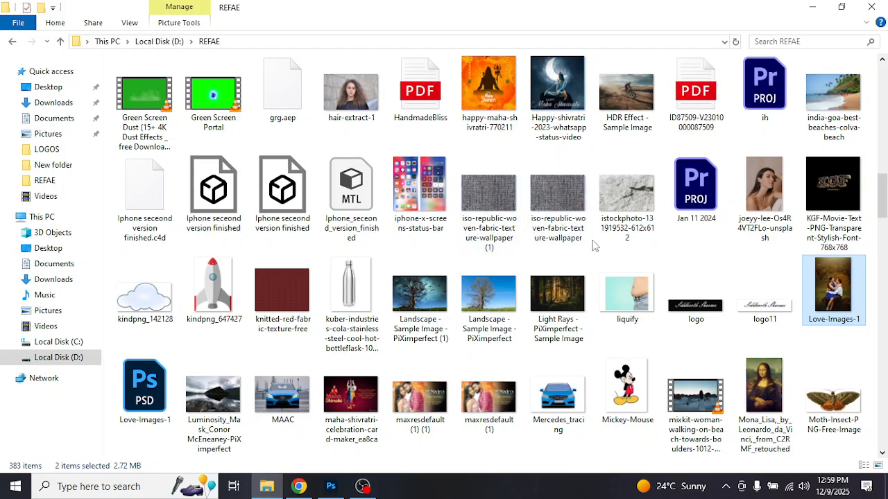
{"action": "scroll", "coordinate": [593, 243], "scroll_direction": "up", "scroll_amount": 3}
{"action": "left_click", "coordinate": [419, 195], "text": "ctrl"}
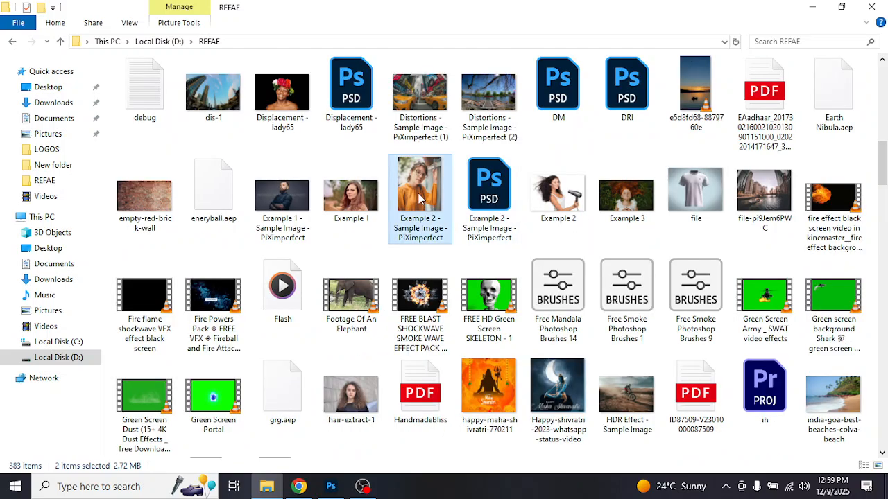
- Extend the selection to six images, including the 3-Point Color Correction sample and the athlete-running photo, copy them, and close the folder
{"action": "scroll", "coordinate": [514, 257], "scroll_direction": "up", "scroll_amount": 3}
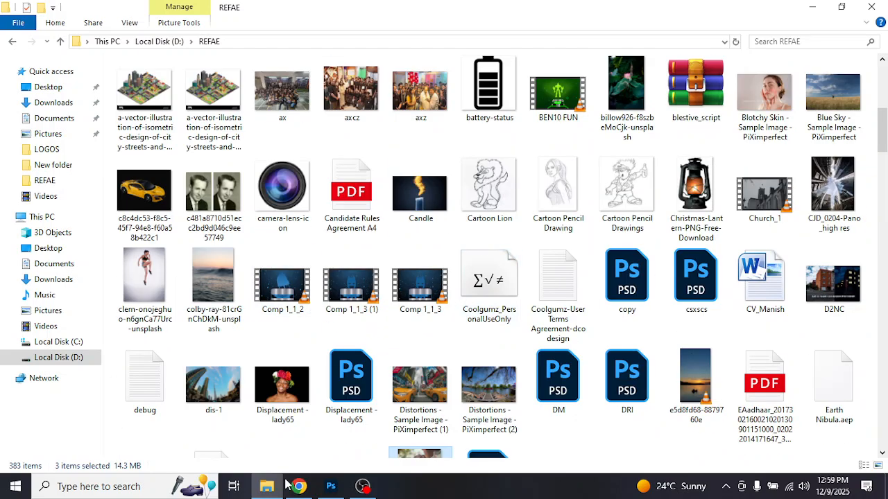
{"action": "left_click", "coordinate": [649, 288], "text": "ctrl"}
{"action": "scroll", "coordinate": [654, 290], "scroll_direction": "up", "scroll_amount": 3}
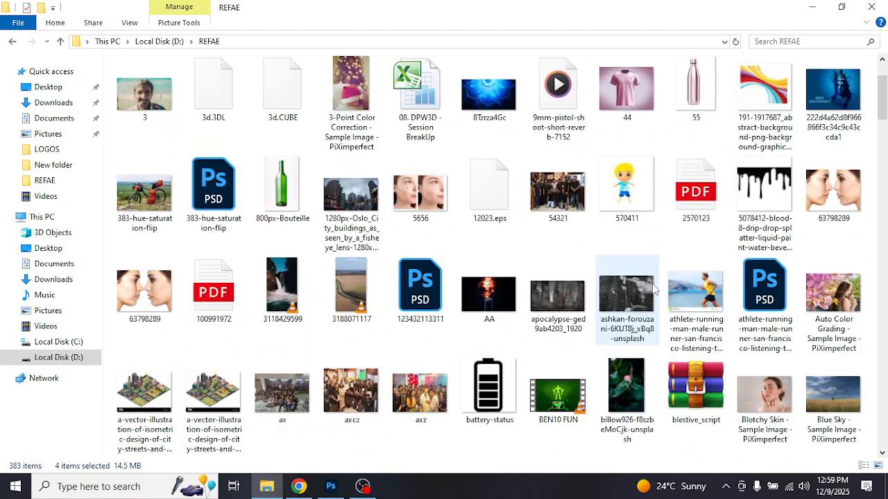
{"action": "scroll", "coordinate": [653, 285], "scroll_direction": "up", "scroll_amount": 1}
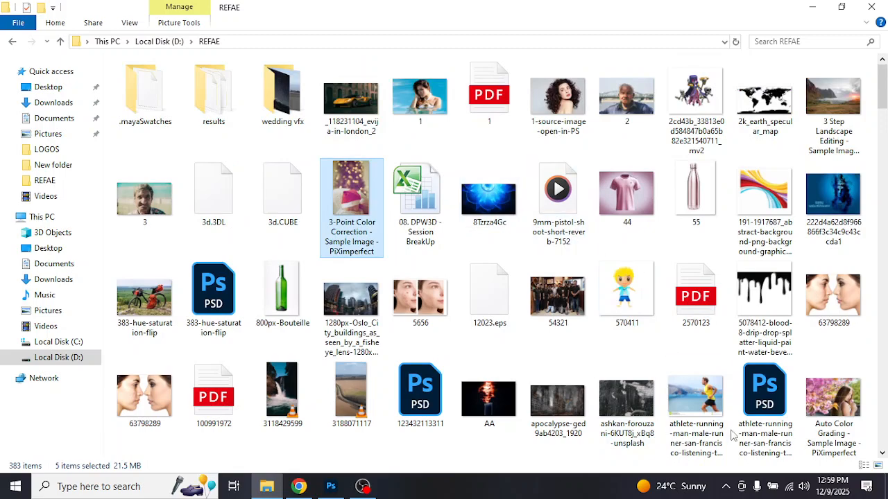
{"action": "left_click", "coordinate": [709, 396], "text": "ctrl"}
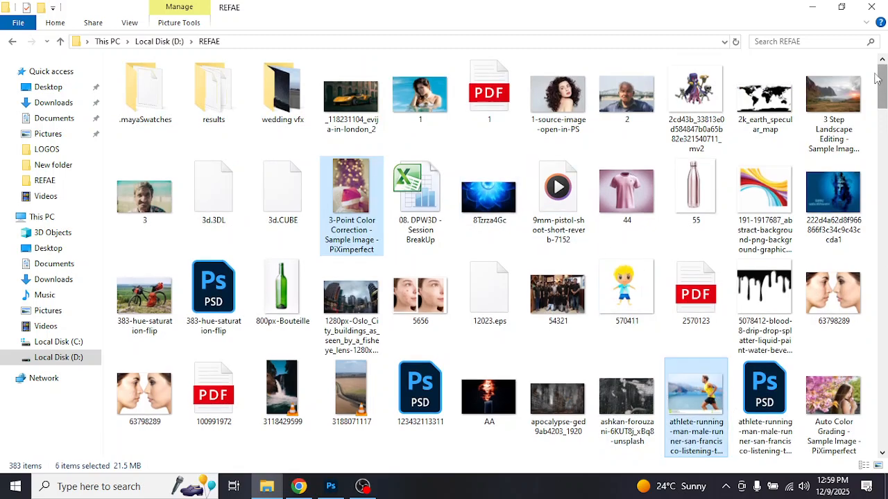
{"action": "left_click", "coordinate": [871, 7]}
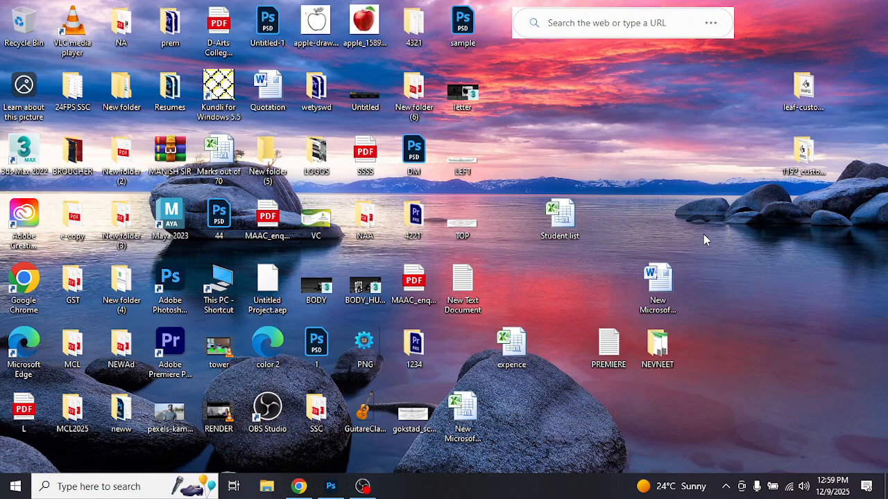
- Create a new folder named ps on the desktop
{"action": "right_click", "coordinate": [704, 235]}
{"action": "mouse_move", "coordinate": [800, 331]}
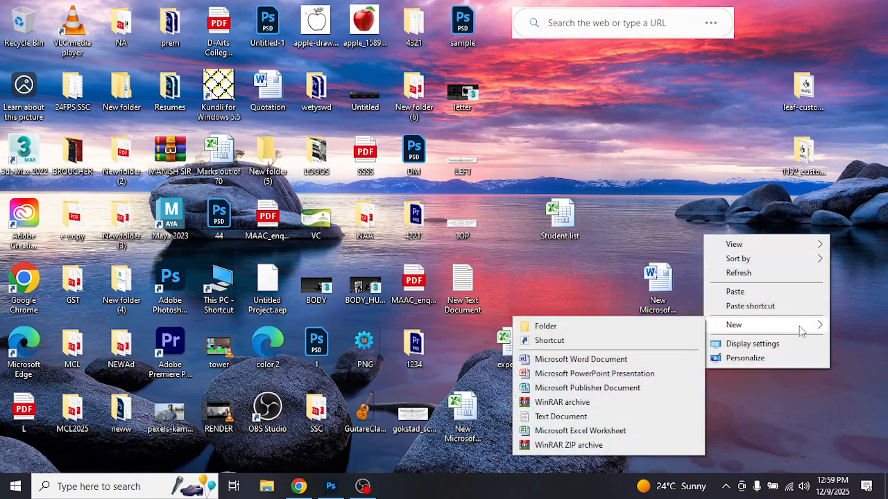
{"action": "left_click", "coordinate": [645, 328]}
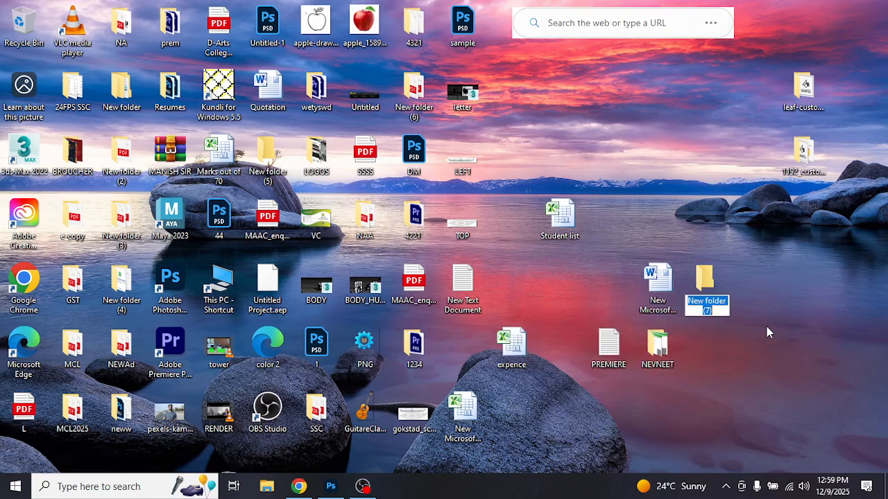
{"action": "type", "text": "ps"}
{"action": "key", "text": "Return"}
- Paste the six copied images into the ps folder with TeraCopy, and close the folder window
{"action": "double_click", "coordinate": [706, 281]}
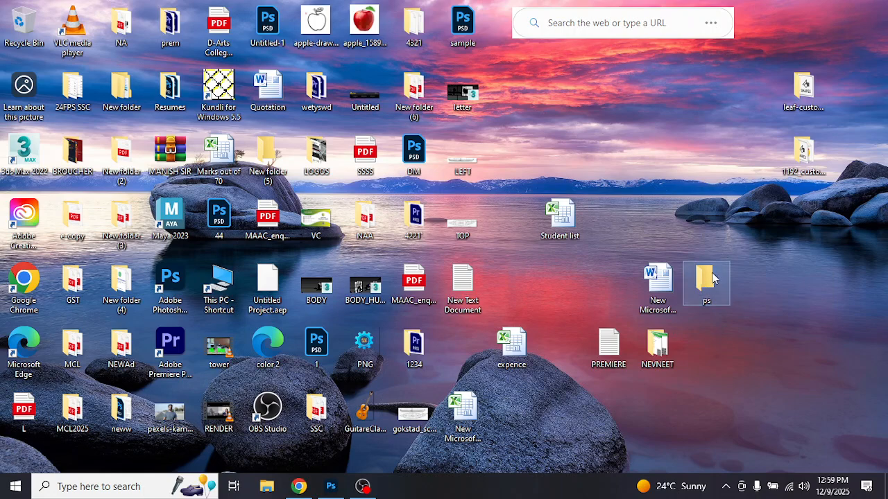
{"action": "key", "text": "ctrl+v"}
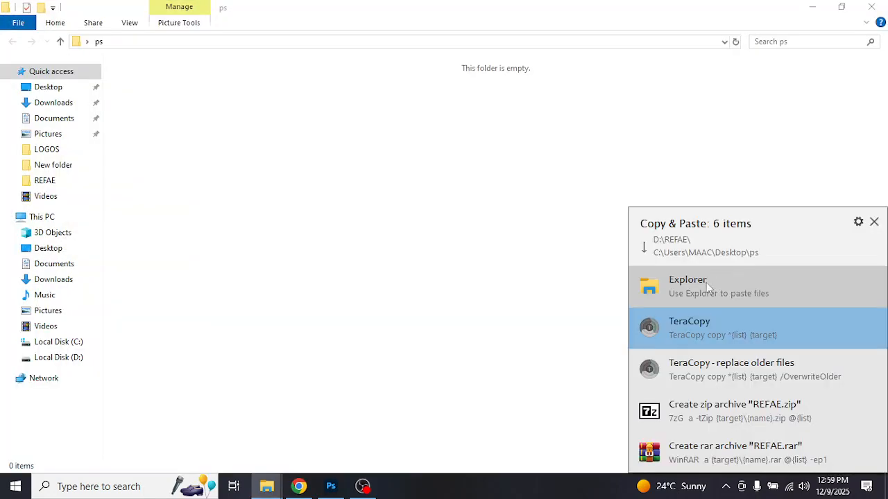
{"action": "left_click", "coordinate": [714, 337]}
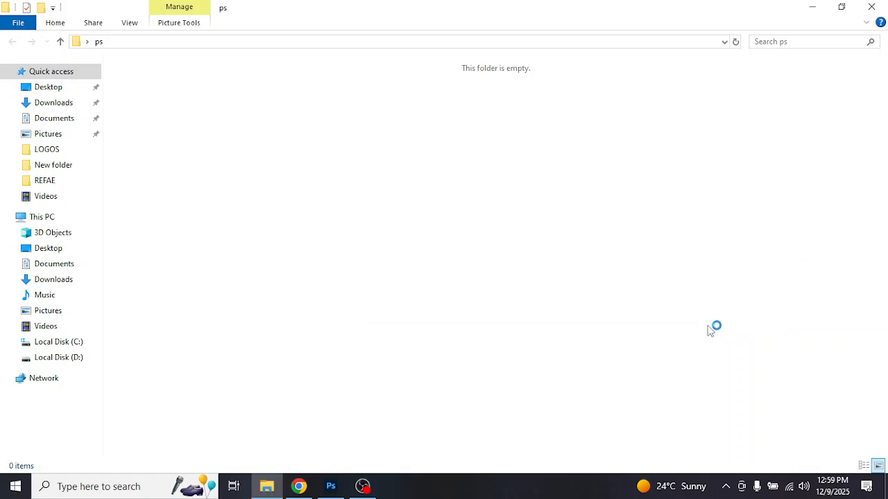
{"action": "left_click", "coordinate": [871, 6]}
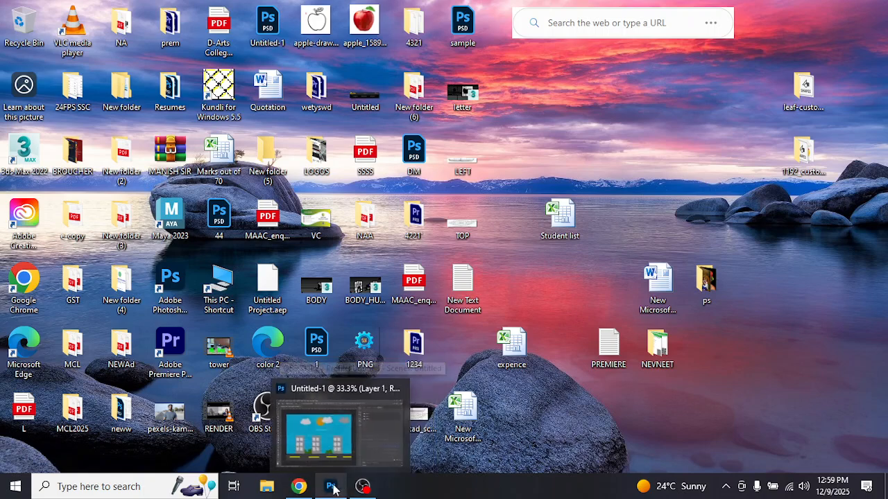
- Switch to Chrome and search Google for "Photoshop Shortcuts PDF" in a new tab
{"action": "left_click", "coordinate": [305, 493]}
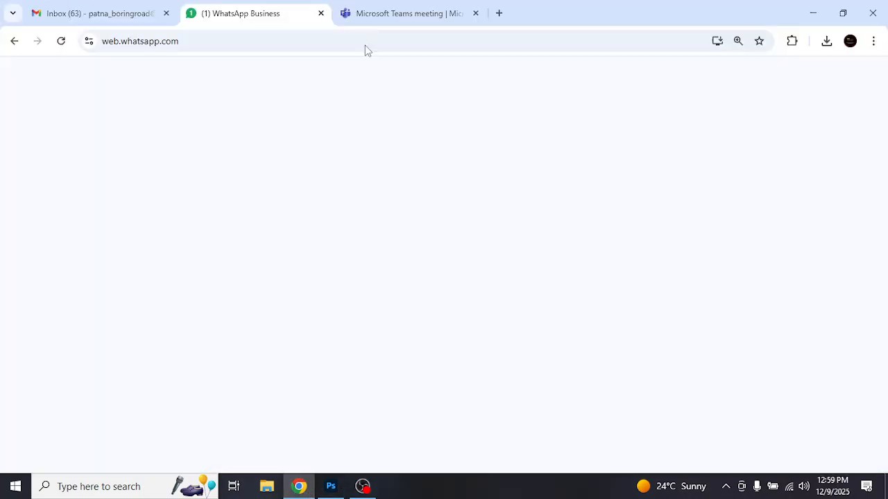
{"action": "left_click", "coordinate": [498, 14]}
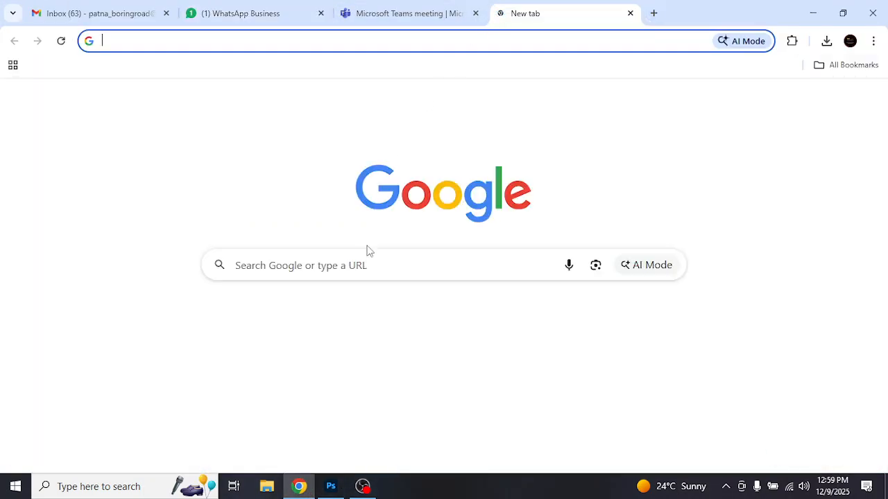
{"action": "left_click", "coordinate": [141, 328]}
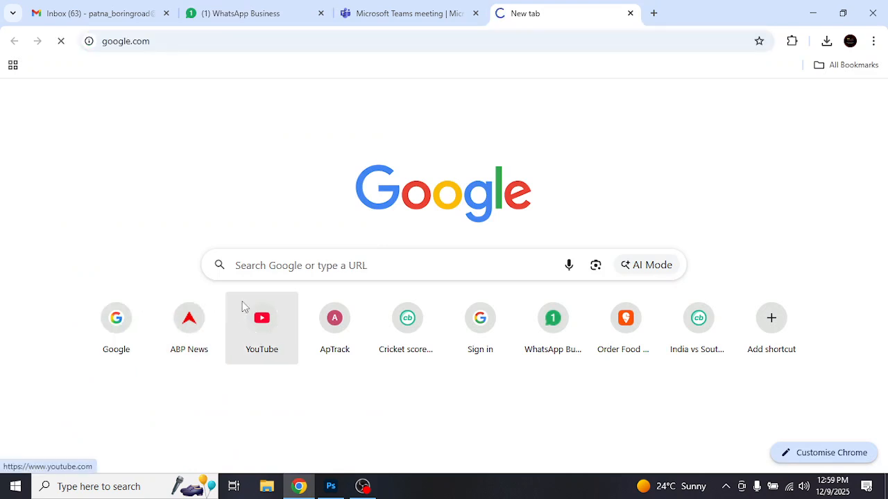
{"action": "type", "text": "P"}
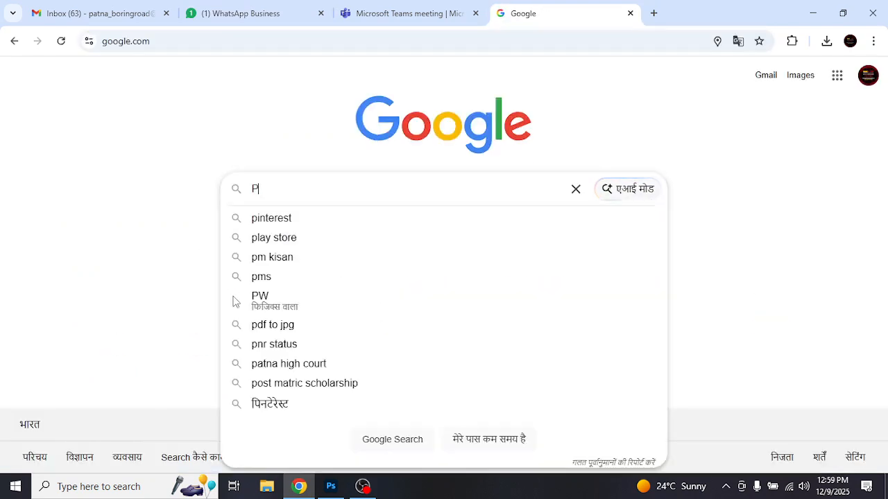
{"action": "type", "text": "hotosh"}
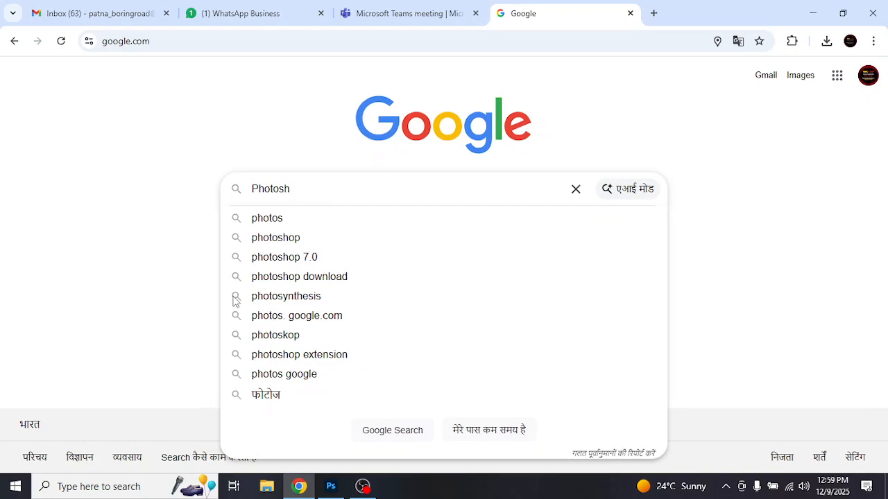
{"action": "type", "text": "op Short"}
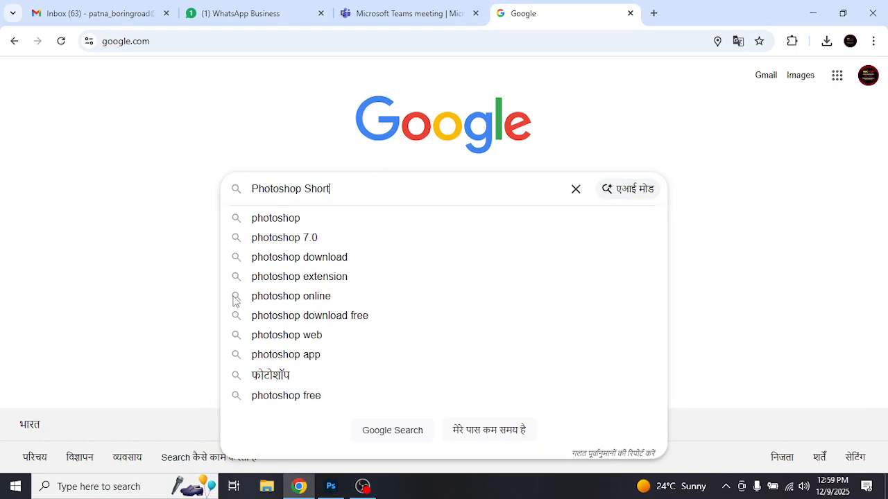
{"action": "type", "text": "cuts "}
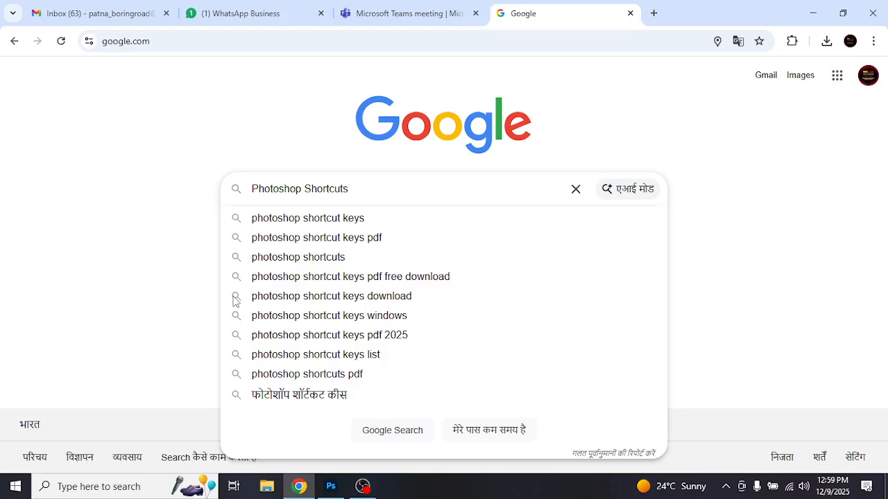
{"action": "type", "text": "PDF"}
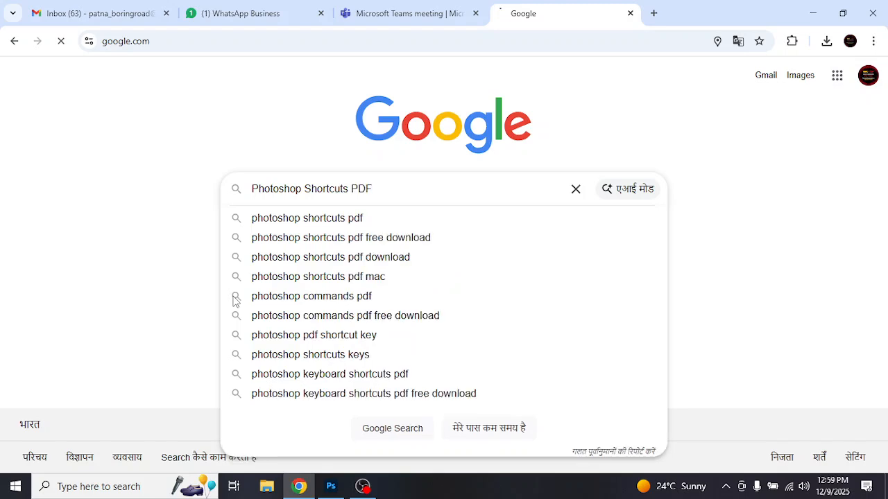
{"action": "key", "text": "Return"}
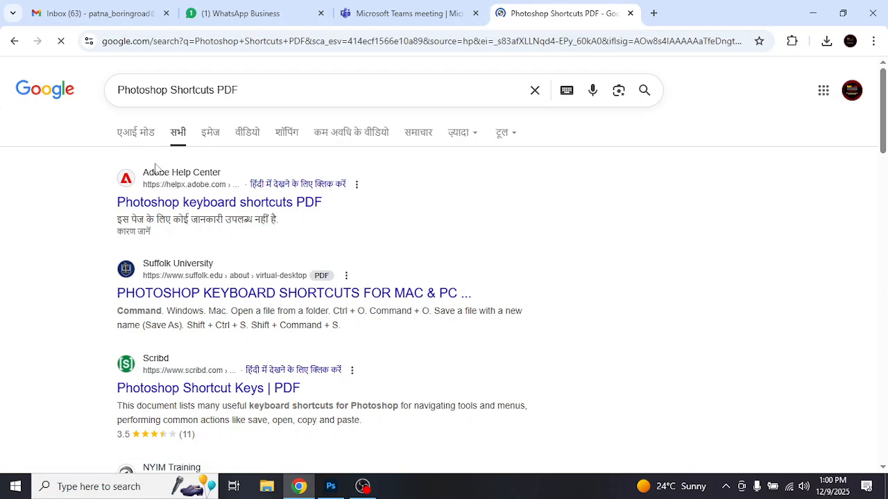
- Return from Adobe's photoshop-keyboard-shortcuts.pdf to the search results and open Scribd's Photoshop Shortcut Keys document
{"action": "left_click", "coordinate": [17, 44]}
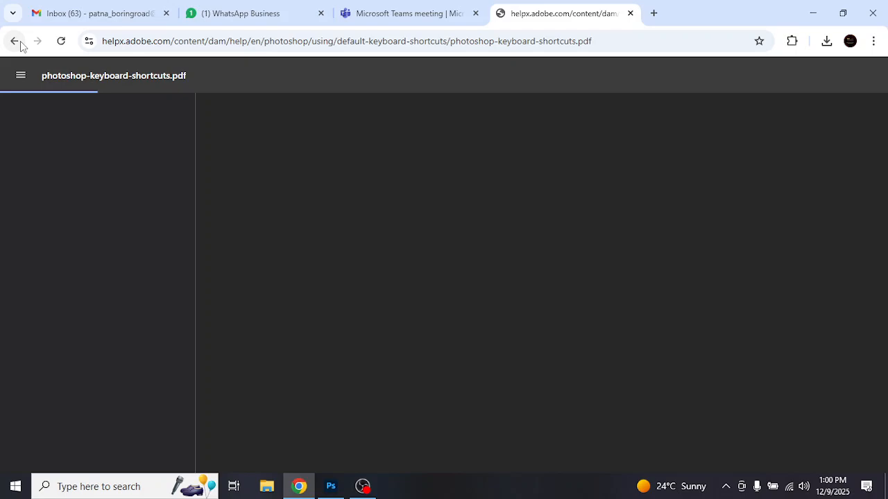
{"action": "left_click", "coordinate": [15, 41]}
{"action": "scroll", "coordinate": [148, 294], "scroll_direction": "down", "scroll_amount": 1}
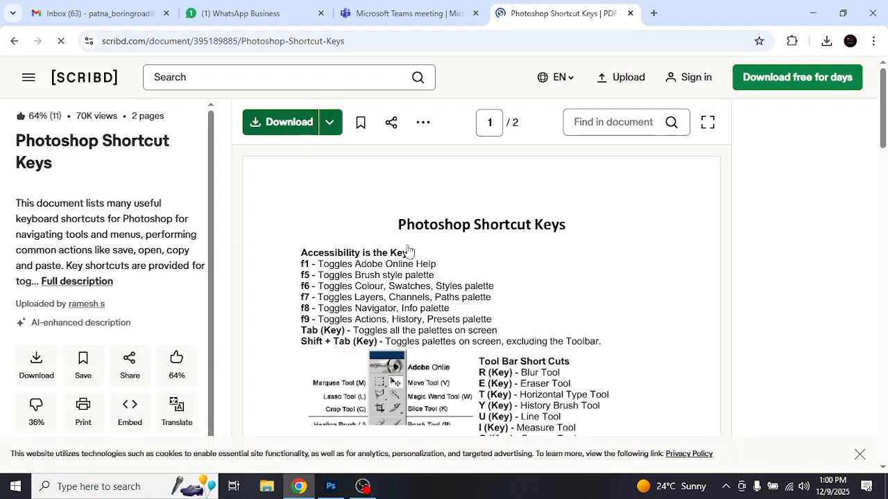
- Look through both pages of the Photoshop Shortcut Keys document and return to its beginning
{"action": "scroll", "coordinate": [443, 278], "scroll_direction": "down", "scroll_amount": 10}
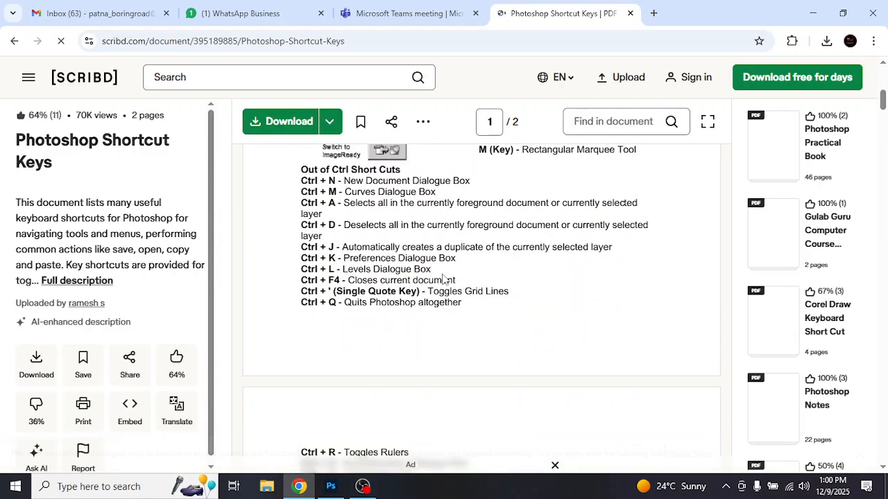
{"action": "scroll", "coordinate": [442, 275], "scroll_direction": "down", "scroll_amount": 5}
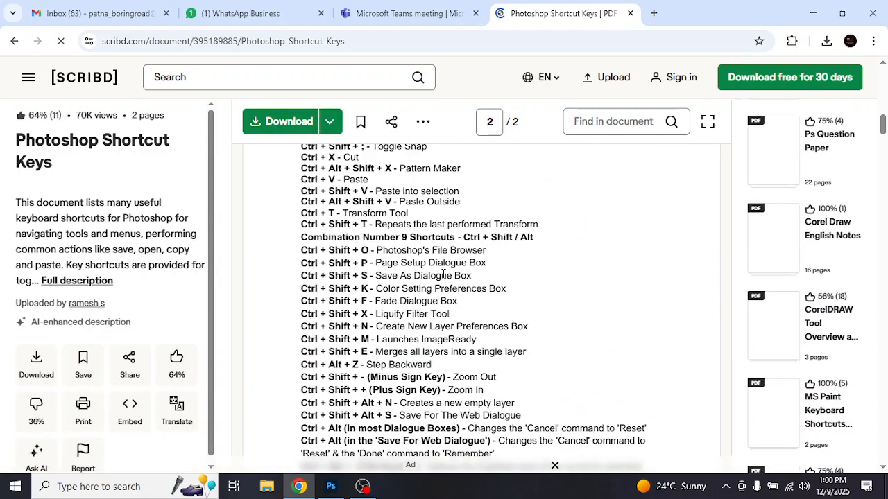
{"action": "scroll", "coordinate": [443, 275], "scroll_direction": "down", "scroll_amount": 6}
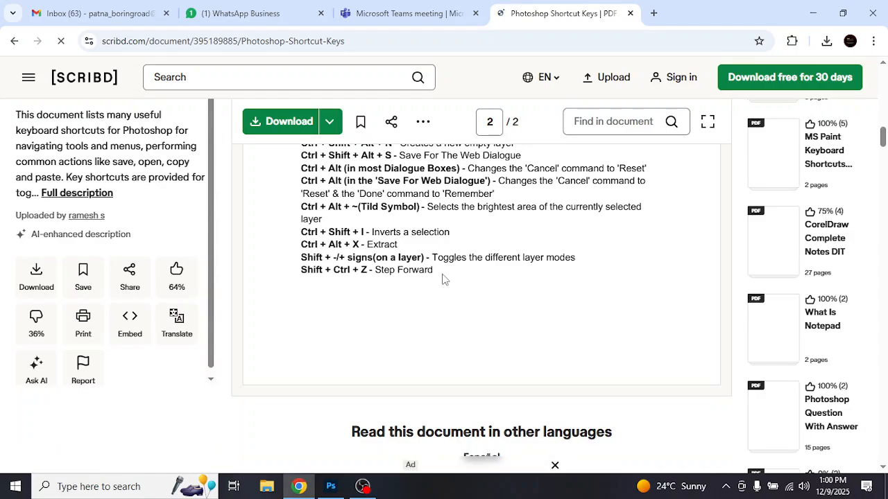
{"action": "scroll", "coordinate": [445, 279], "scroll_direction": "down", "scroll_amount": 7}
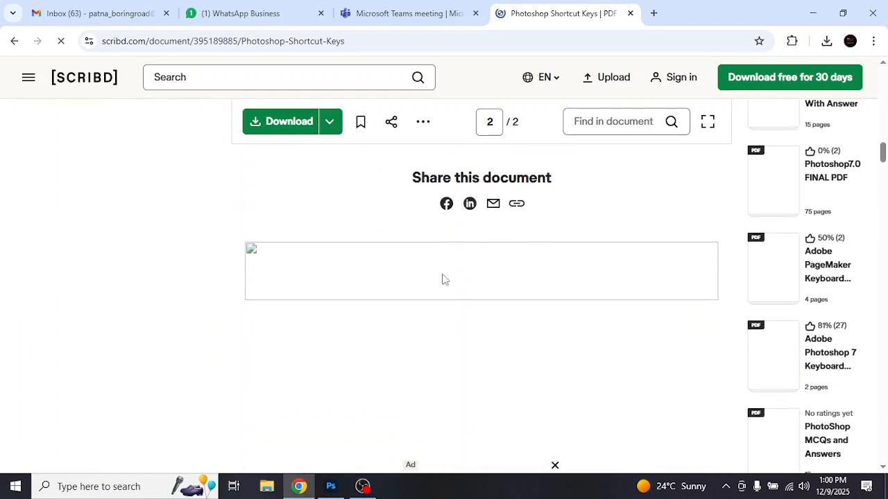
{"action": "scroll", "coordinate": [444, 281], "scroll_direction": "up", "scroll_amount": 20}
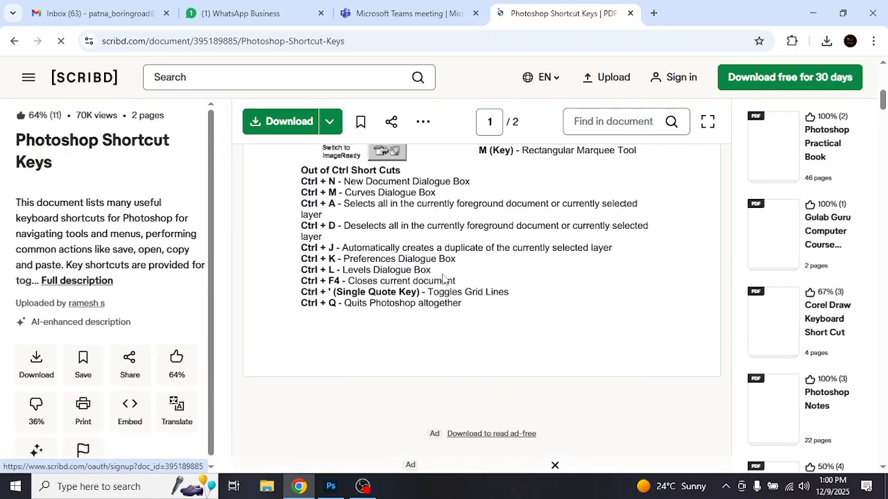
{"action": "scroll", "coordinate": [439, 272], "scroll_direction": "up", "scroll_amount": 3}
- Try to download the Photoshop Shortcut Keys document as DOCX by signing up to Scribd with the first listed Google account
{"action": "left_click", "coordinate": [330, 129]}
{"action": "left_click", "coordinate": [330, 128]}
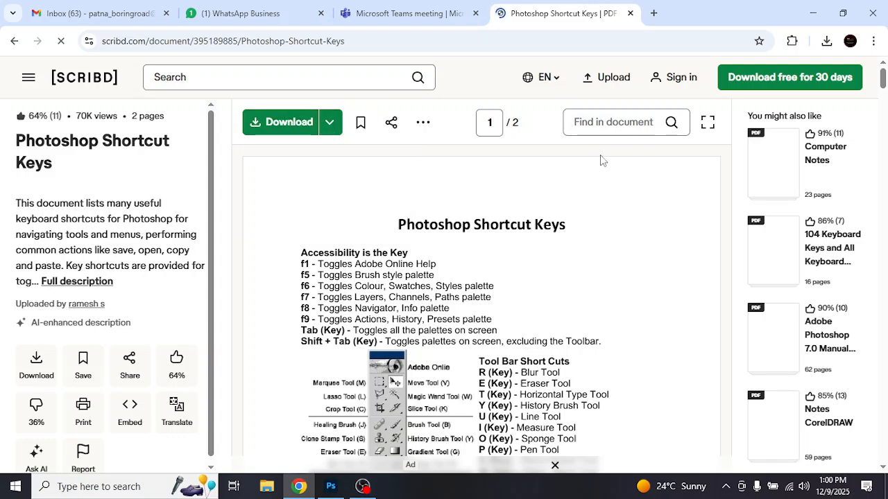
{"action": "left_click", "coordinate": [291, 131]}
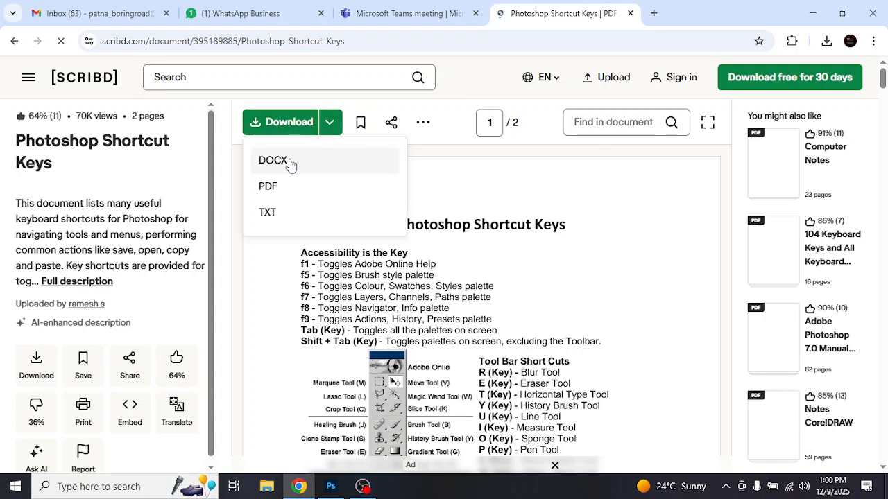
{"action": "left_click", "coordinate": [288, 162]}
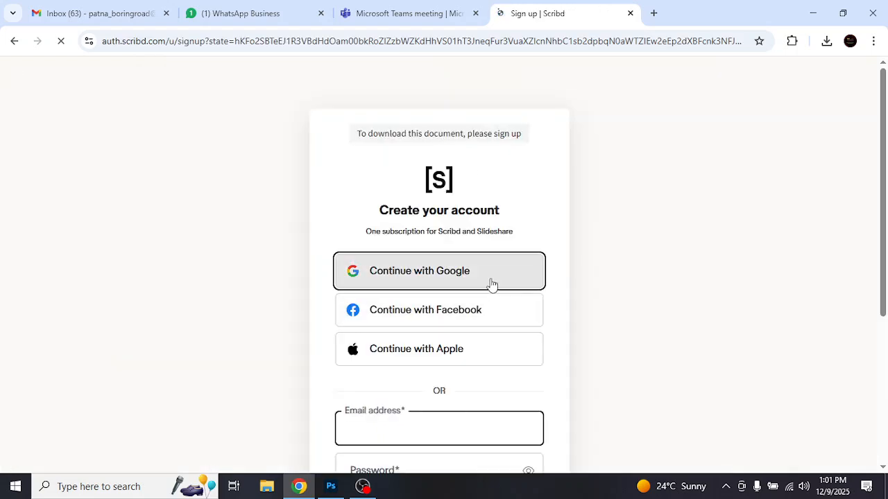
{"action": "left_click", "coordinate": [490, 282]}
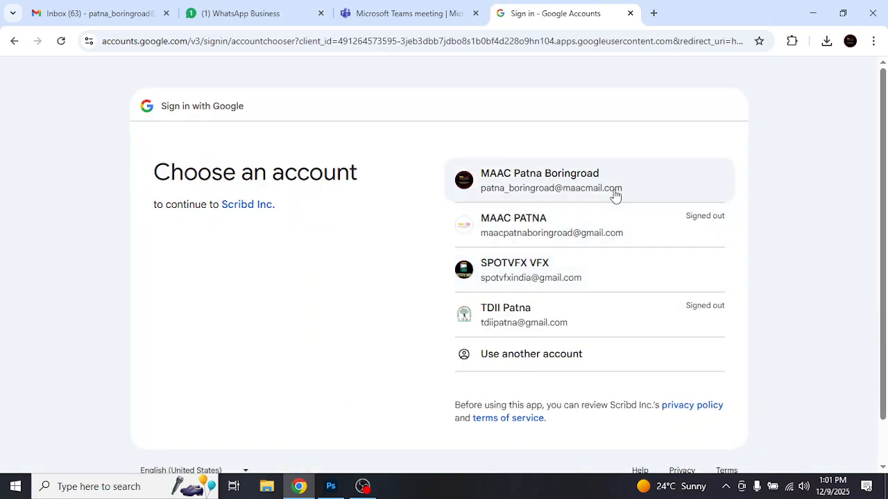
{"action": "left_click", "coordinate": [615, 196]}
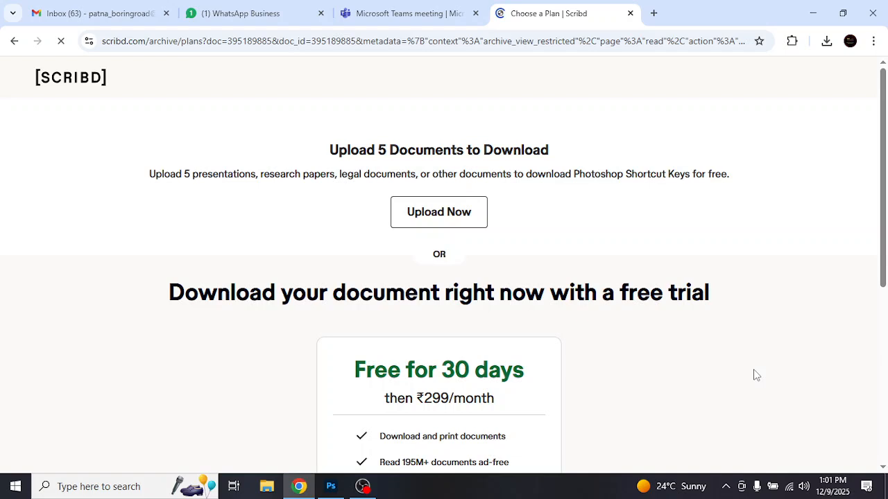
- Leave Scribd's plan page for the Google homepage and search for "photoshop shortcut keys pdf"
{"action": "scroll", "coordinate": [735, 365], "scroll_direction": "down", "scroll_amount": 4}
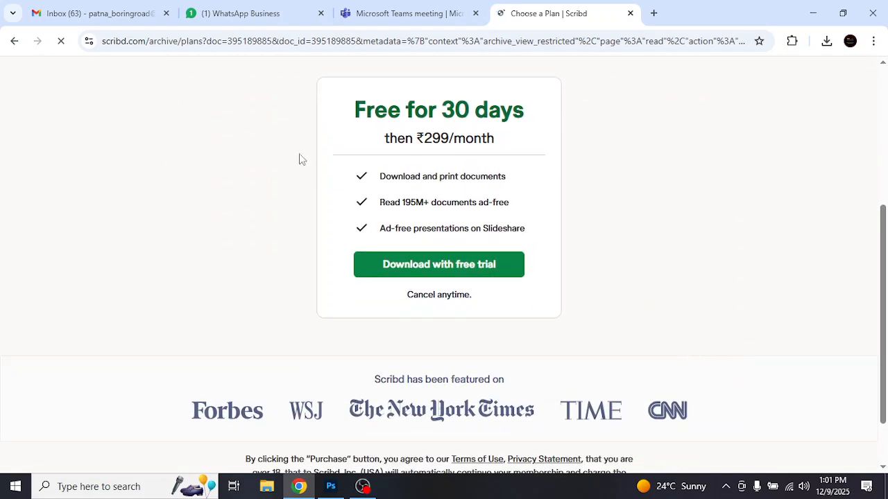
{"action": "left_click", "coordinate": [15, 42]}
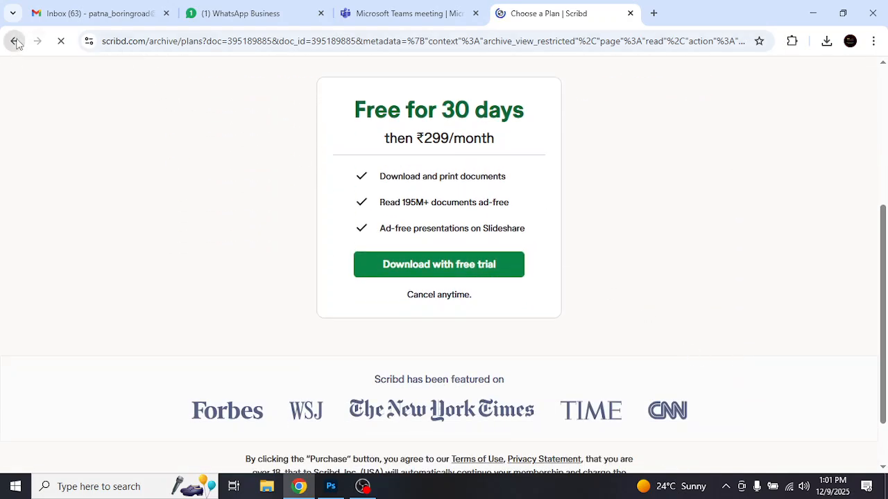
{"action": "right_click", "coordinate": [17, 40]}
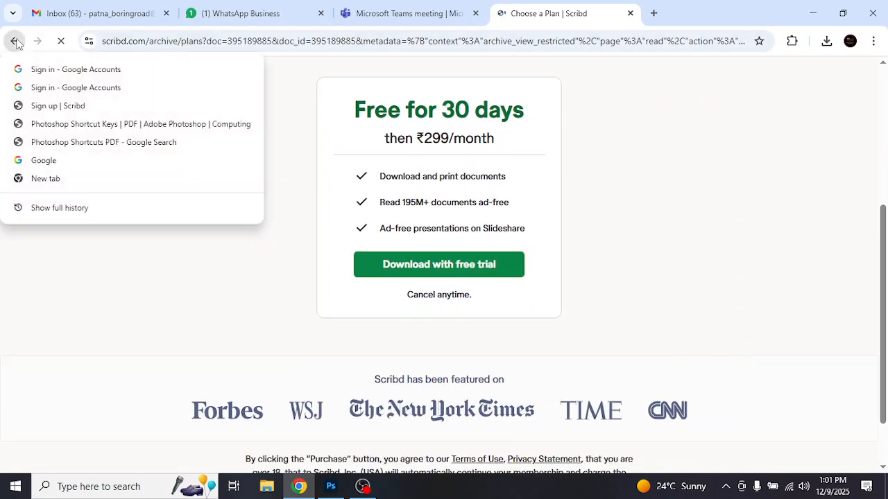
{"action": "left_click", "coordinate": [73, 164]}
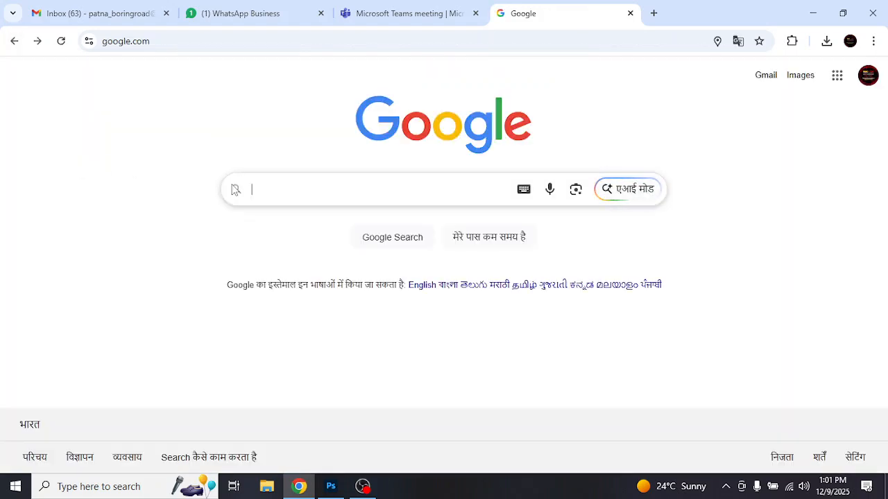
{"action": "type", "text": "photo"}
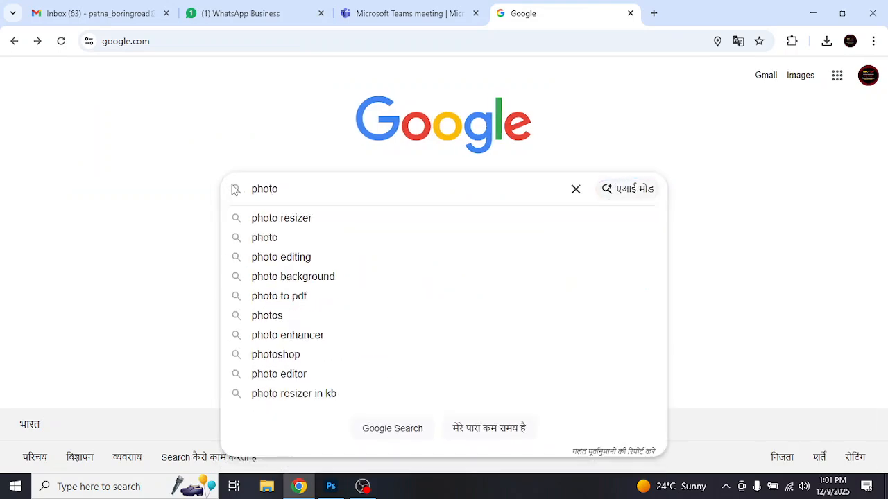
{"action": "type", "text": "shop s"}
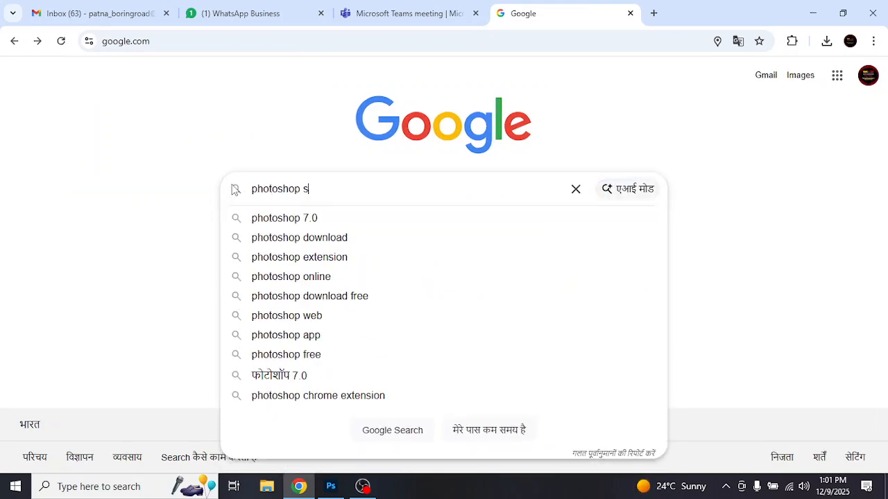
{"action": "type", "text": "hortcut"}
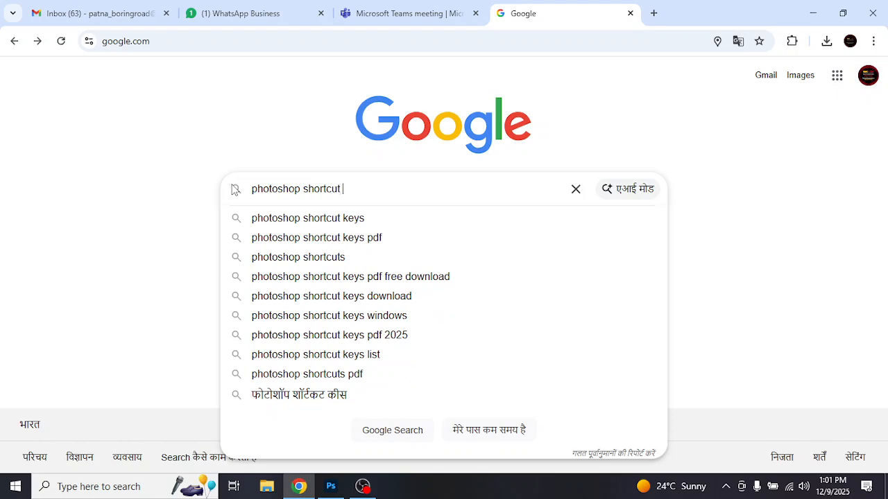
{"action": "left_click", "coordinate": [406, 239]}
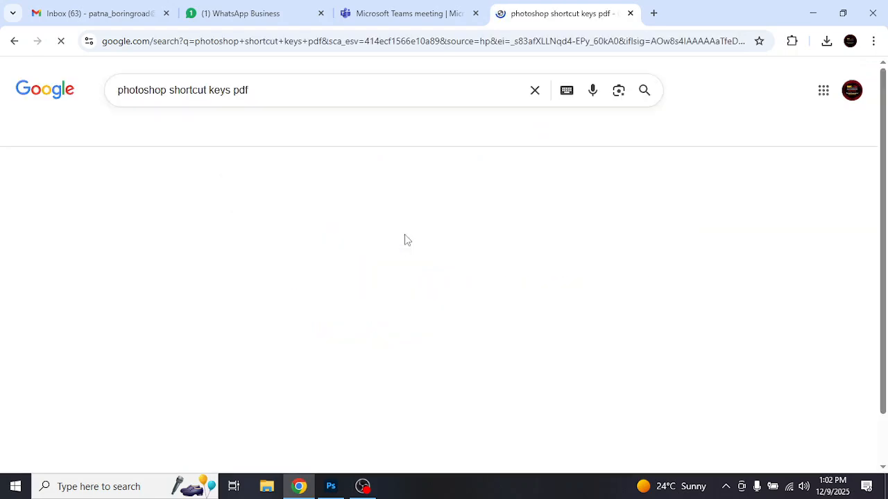
- Open the designh.ir Adobe Photoshop CC Keyboard Shortcuts PDF from the results and save it to the Desktop as "ef"
{"action": "scroll", "coordinate": [406, 239], "scroll_direction": "down", "scroll_amount": 3}
{"action": "scroll", "coordinate": [405, 240], "scroll_direction": "down", "scroll_amount": 3}
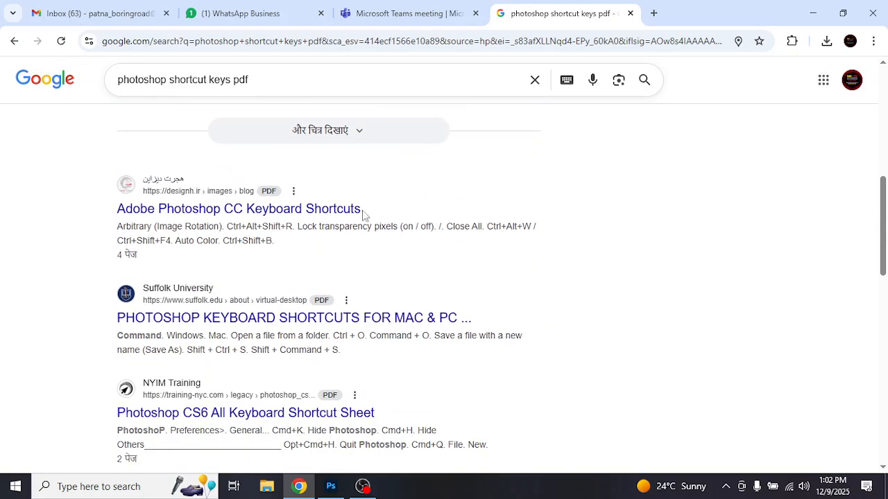
{"action": "left_click", "coordinate": [345, 210]}
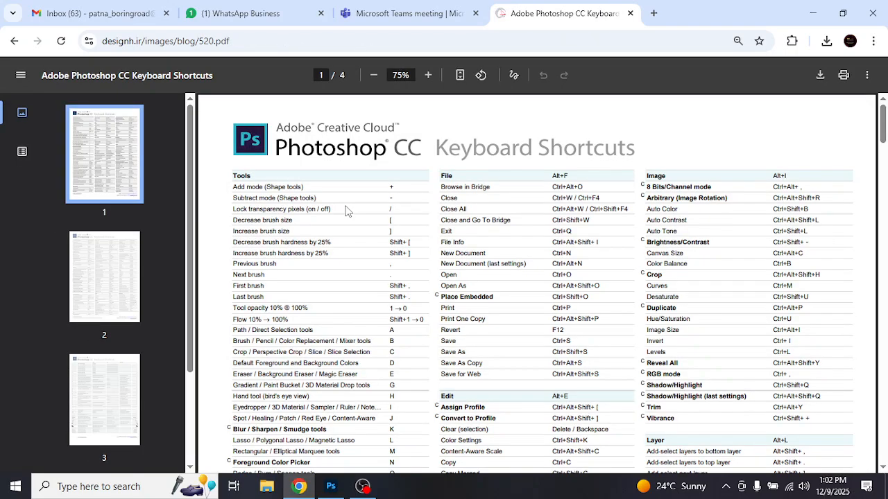
{"action": "left_click", "coordinate": [821, 78]}
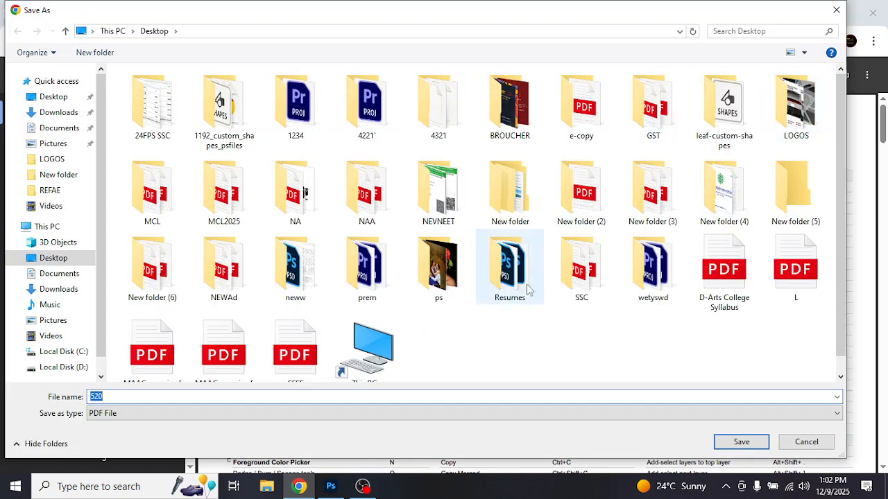
{"action": "type", "text": "ef"}
{"action": "left_click", "coordinate": [740, 442]}
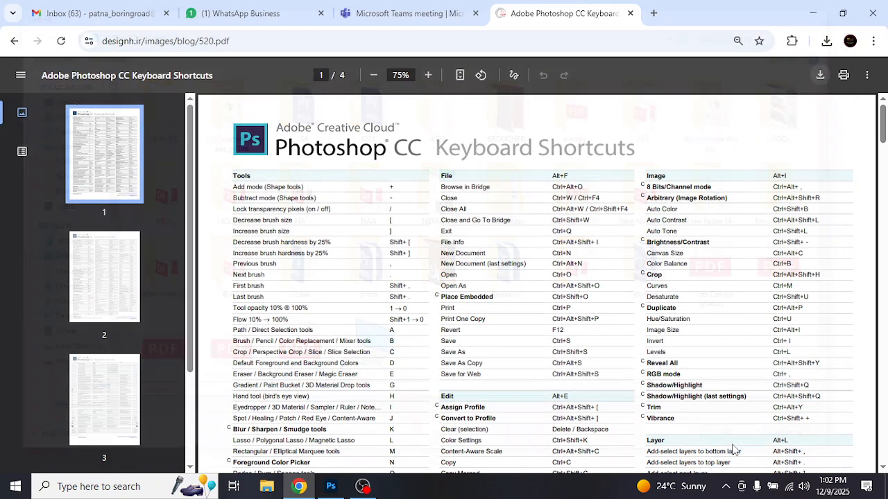
- Close the PDF, search the WhatsApp chats for "Photo" and open the Photoshop batch december batch group
{"action": "left_click", "coordinate": [630, 13]}
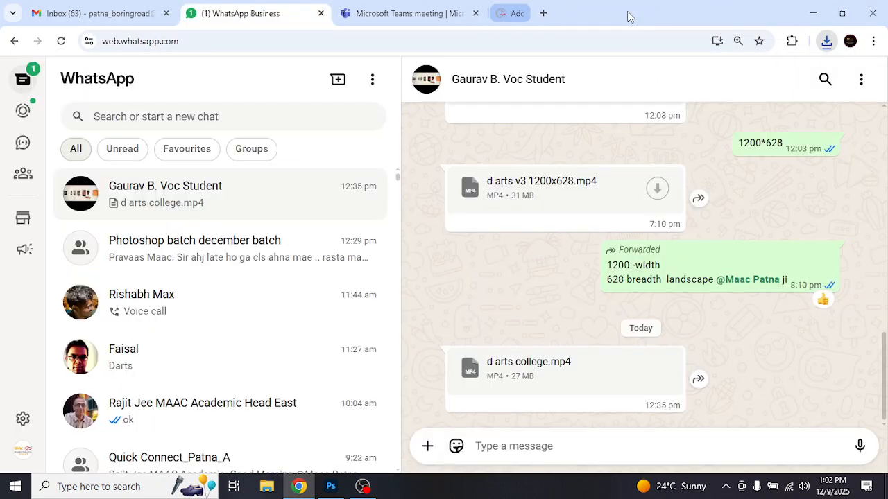
{"action": "left_click", "coordinate": [218, 118]}
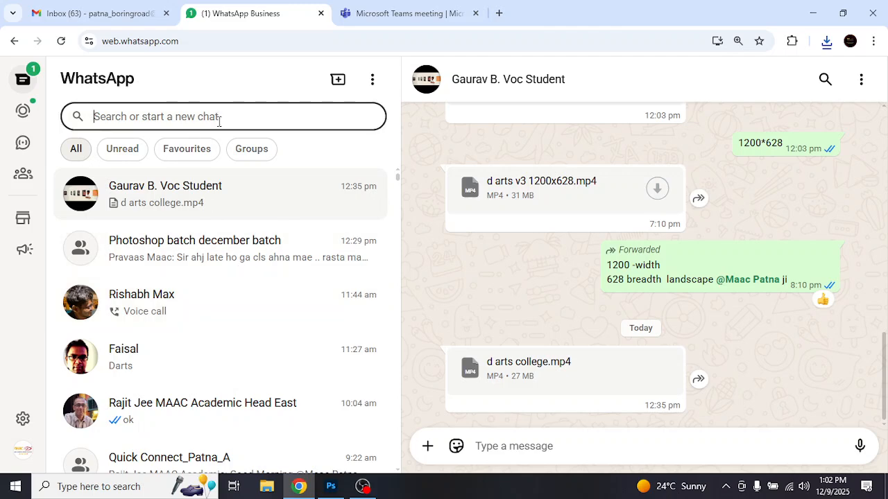
{"action": "type", "text": "Photo"}
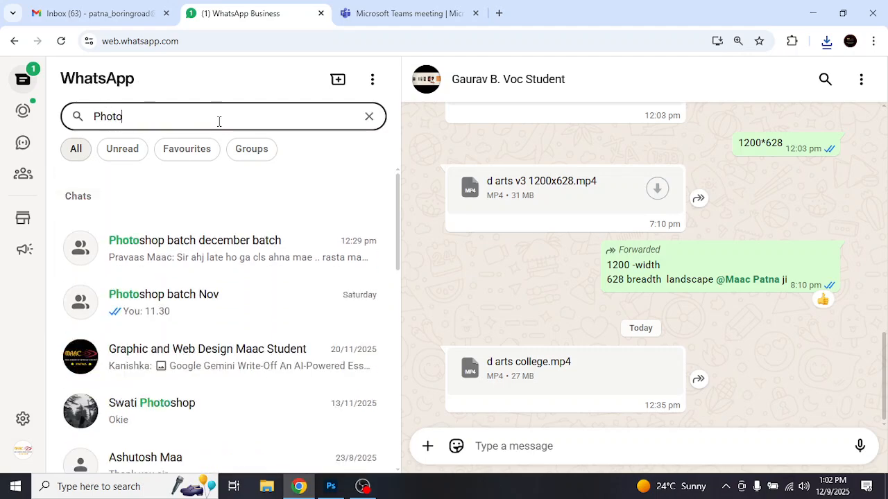
{"action": "left_click", "coordinate": [234, 260]}
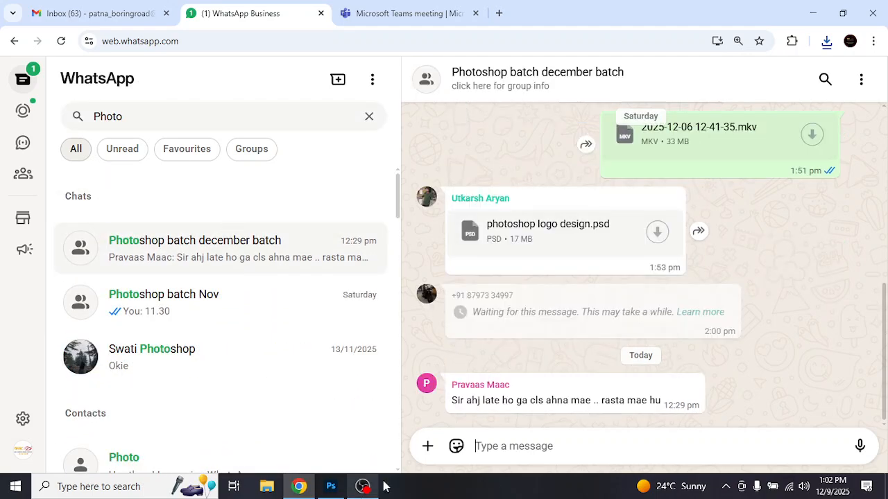